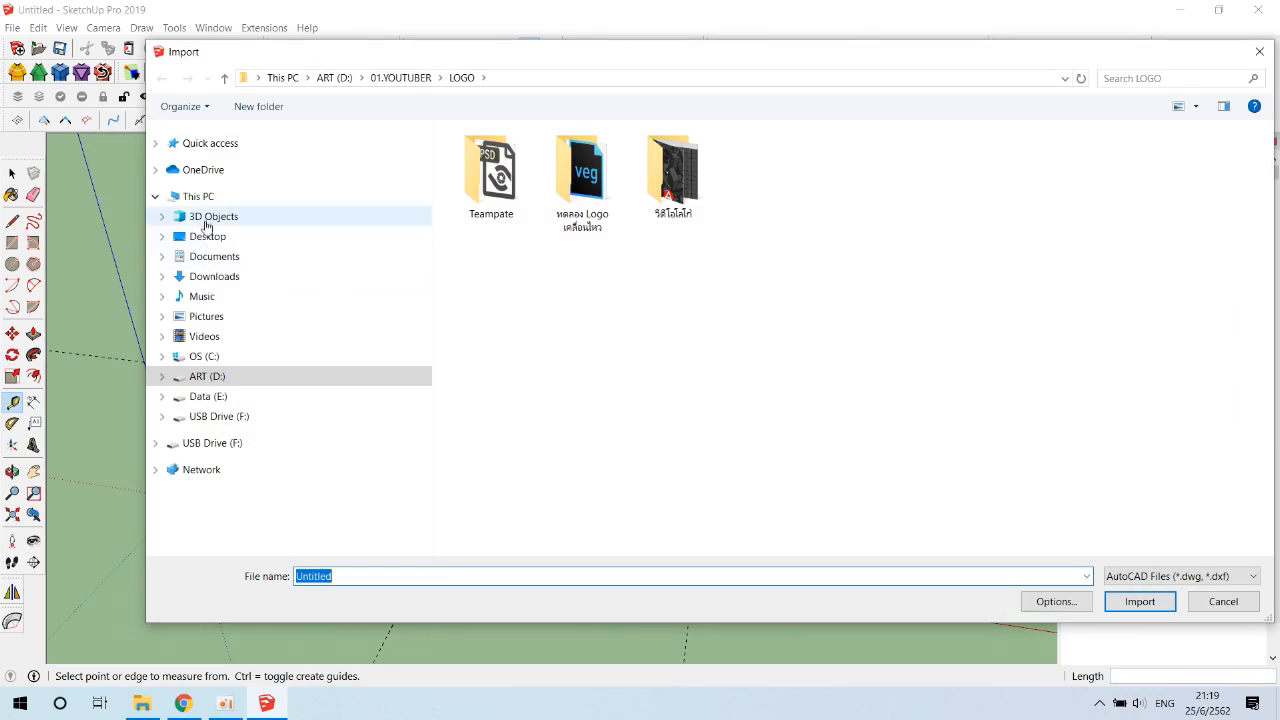
- Import avengers-endgame-a-logo from Downloads as an image, place it about 100 cm wide between the guides, and show the top view
click(214, 276)
click(1192, 577)
click(1165, 479)
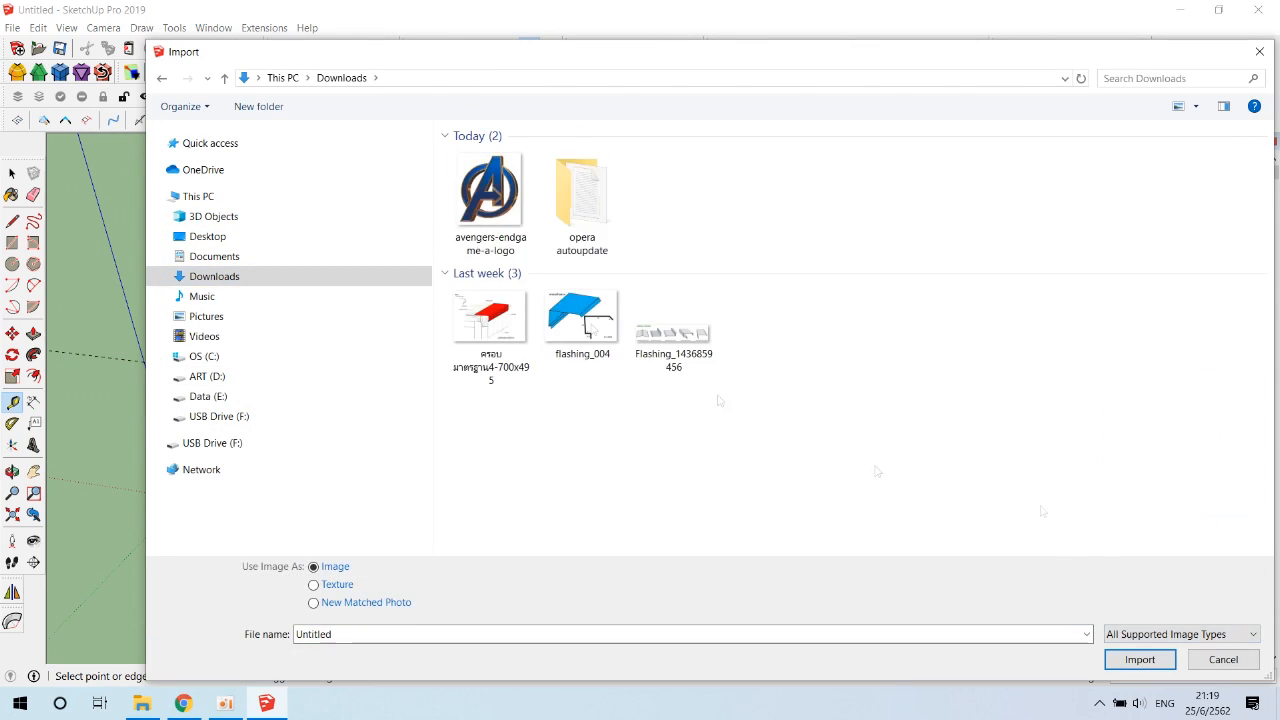
double_click(486, 180)
click(436, 537)
click(706, 446)
middle_drag(706, 446, 600, 560)
scroll(575, 408, up, 3)
click(302, 48)
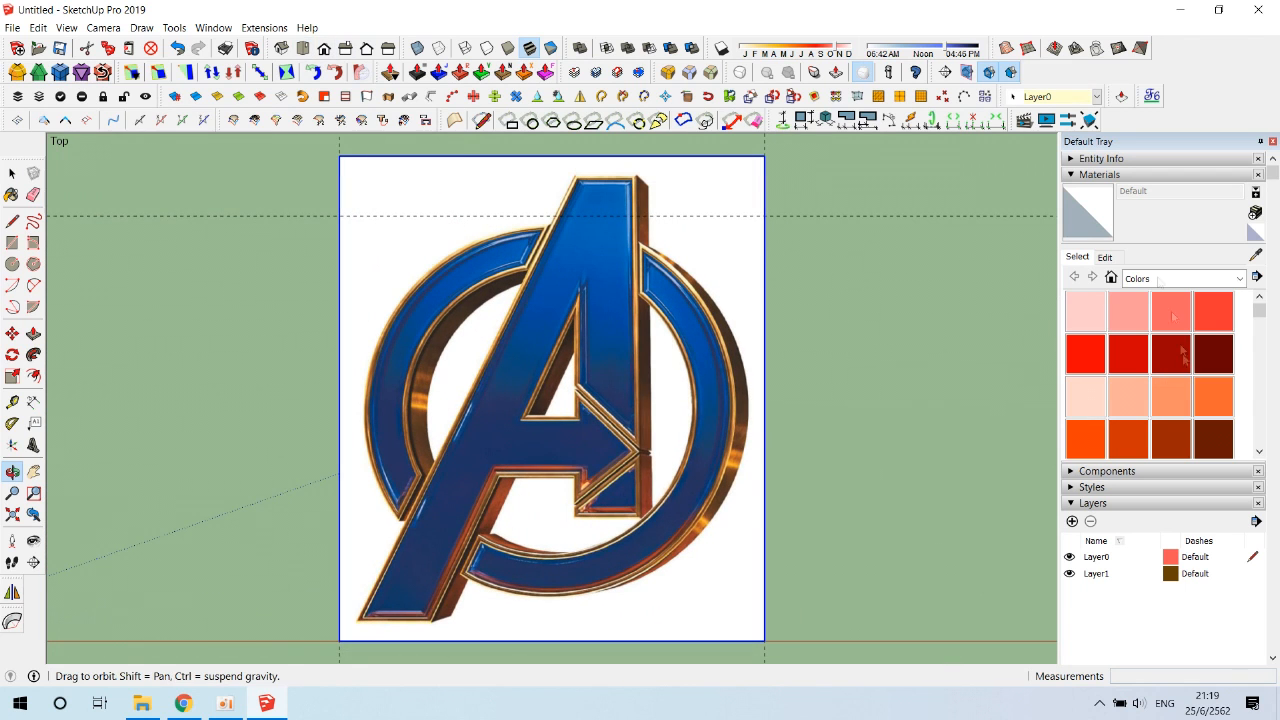
- Add a layer named LOGO and make it the active layer
click(1070, 174)
click(1072, 240)
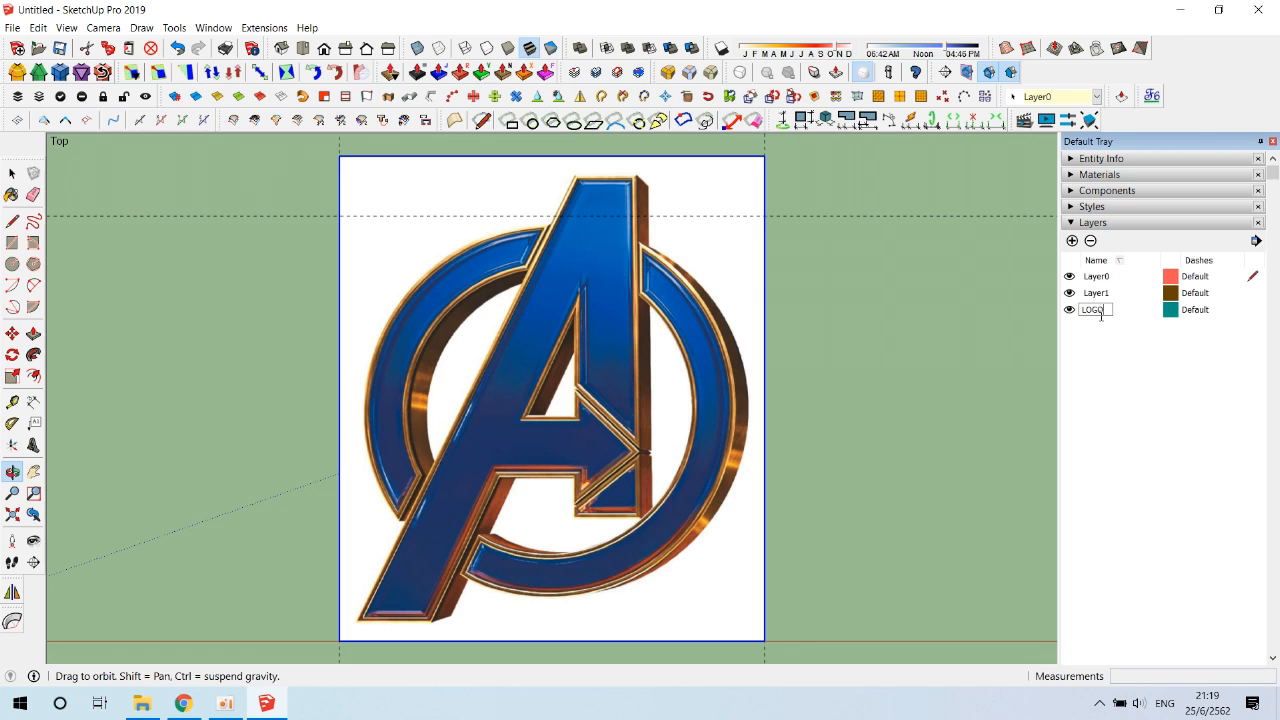
click(302, 48)
- Add vertical and horizontal guide lines through the middle of the logo image
click(417, 48)
click(417, 48)
key(t)
click(339, 338)
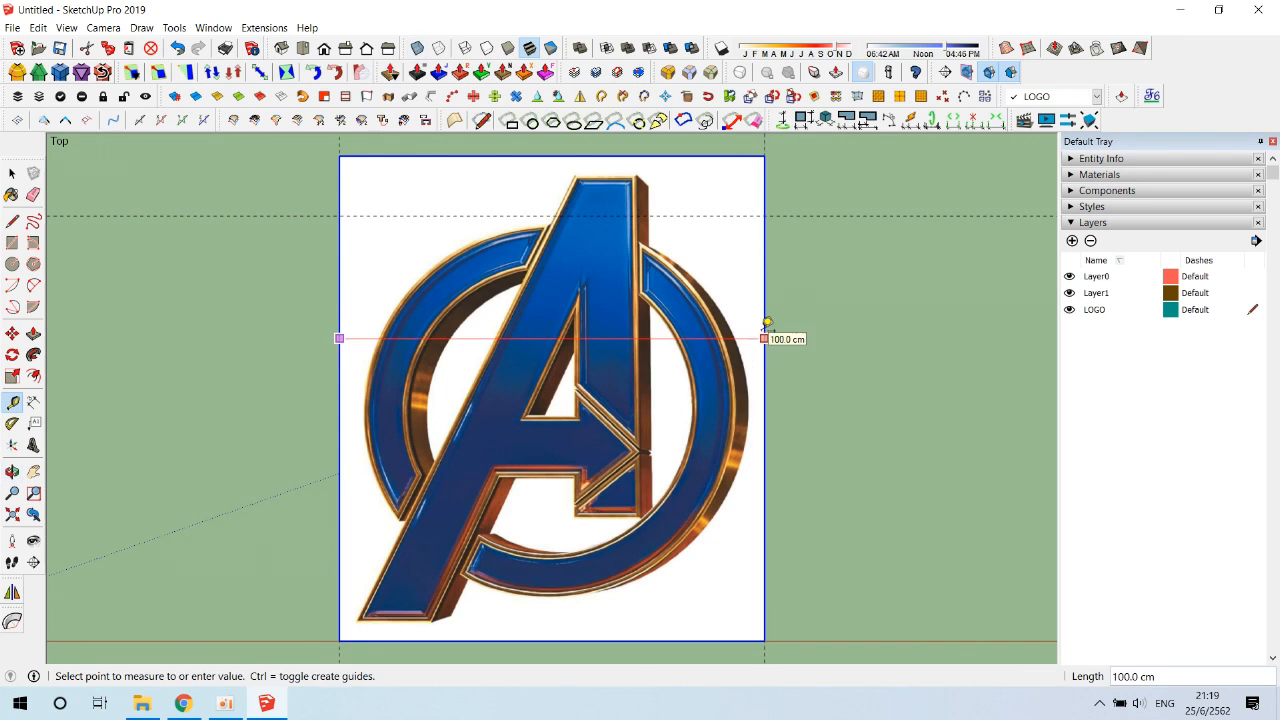
key(c)
click(551, 427)
key(Escape)
click(552, 397)
key(Escape)
click(552, 397)
key(Escape)
click(561, 404)
key(Escape)
- Draw a circle over the logo's ring out to its outer edge and delete the surplus circle
click(558, 414)
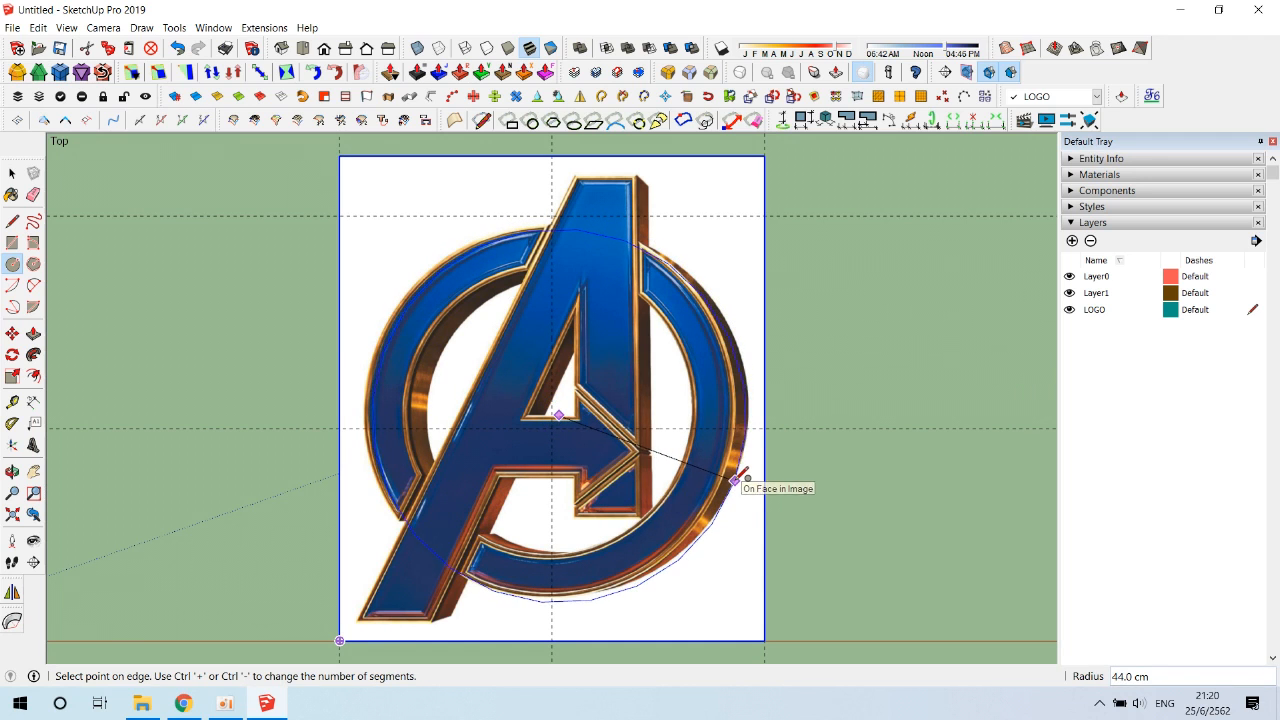
click(737, 480)
click(558, 418)
key(Escape)
click(559, 414)
click(390, 318)
key(space)
click(597, 599)
key(Delete)
- Set the circle to 100 segments and turn on X-ray display to see the logo through its face
click(417, 48)
click(417, 48)
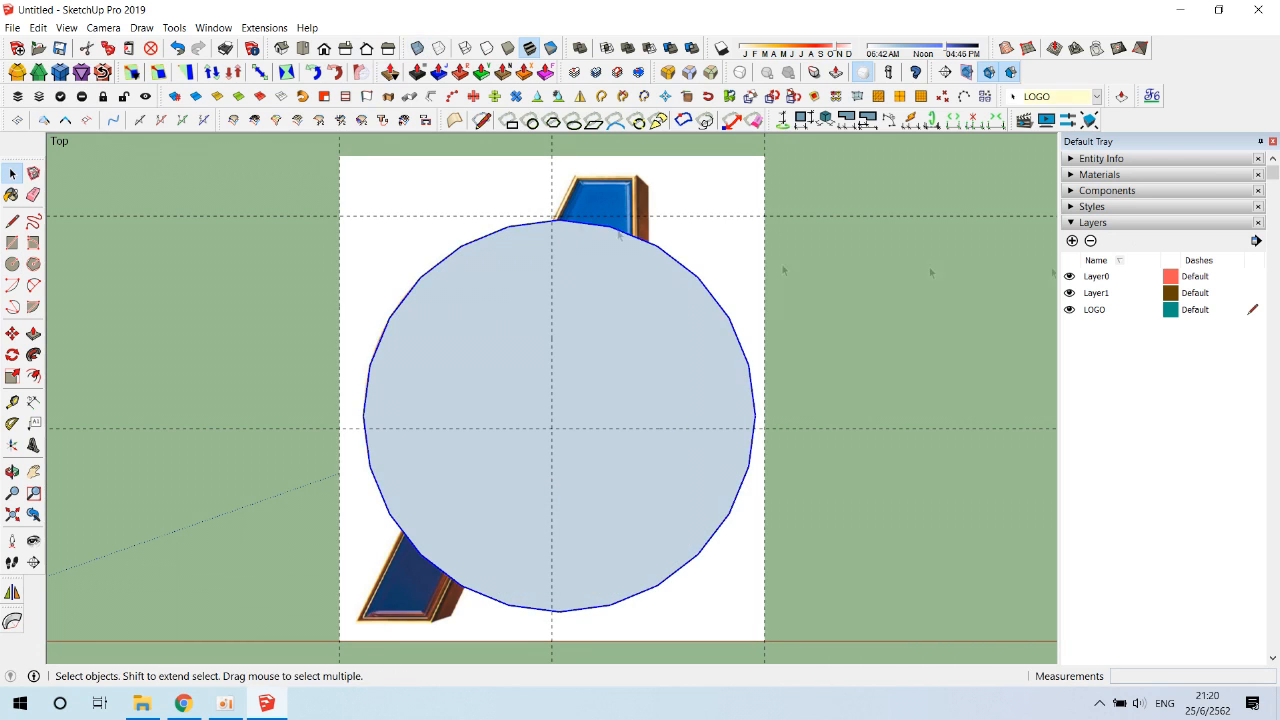
click(1071, 160)
drag(1182, 241, 1108, 240)
text(100)
click(642, 348)
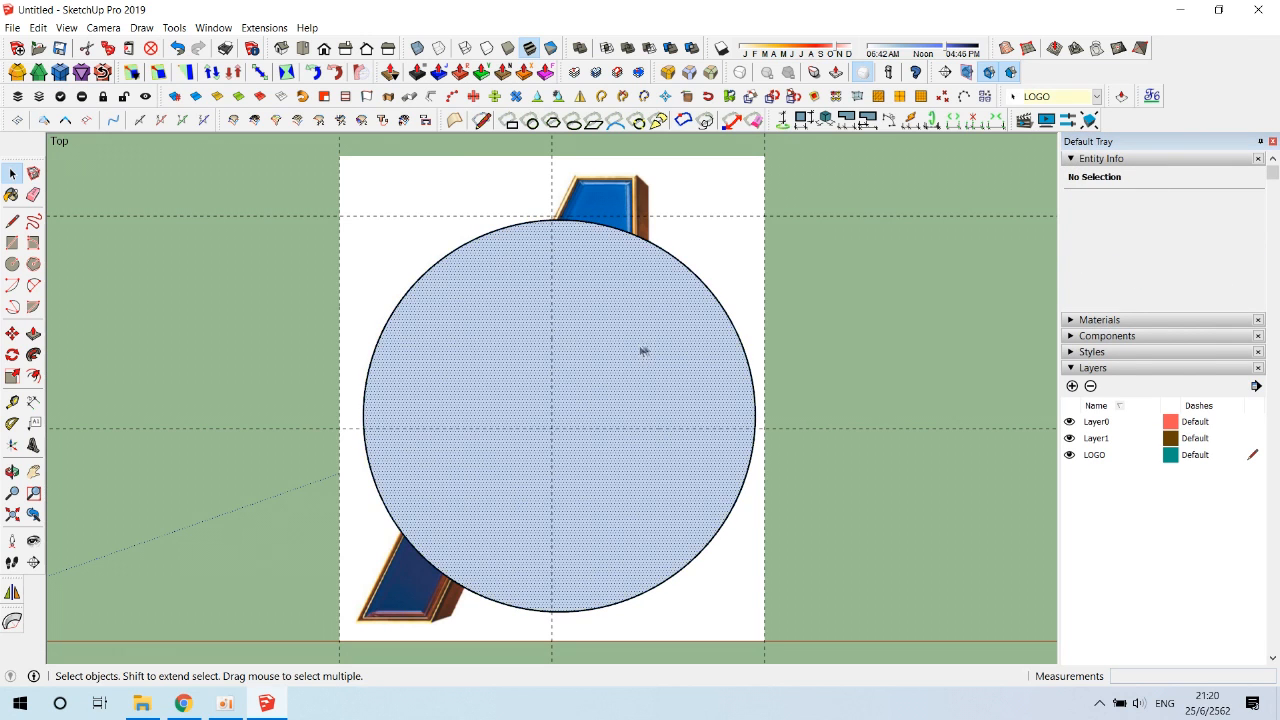
click(417, 48)
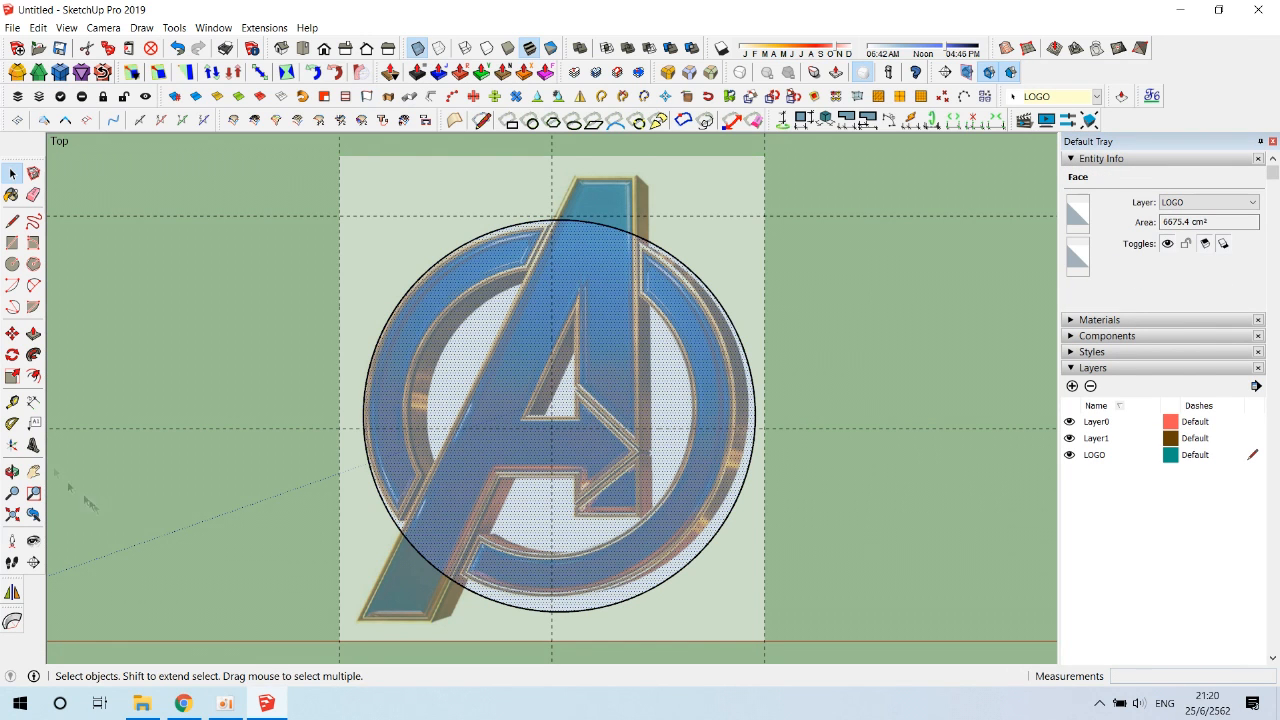
- Offset the circle inward to approximate the inner edge of the logo's ring
click(430, 370)
click(619, 531)
key(space)
scroll(619, 531, down, 1)
scroll(540, 472, up, 2)
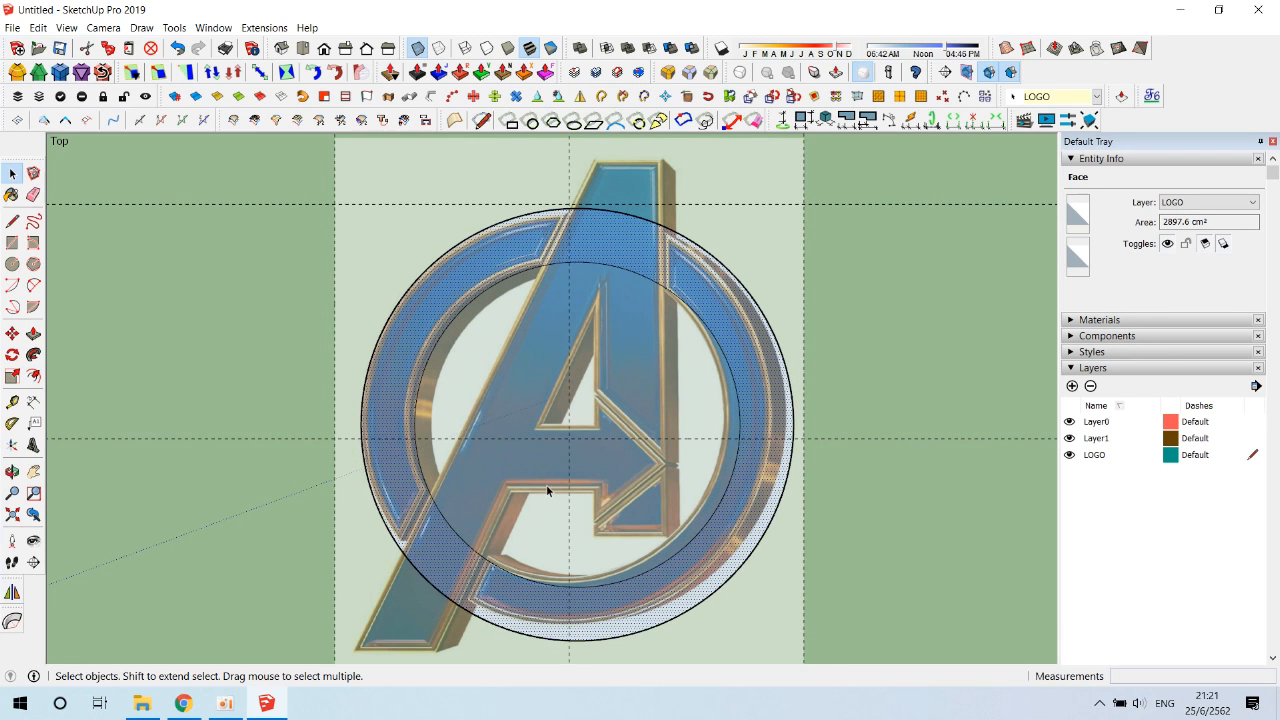
scroll(520, 478, down, 1)
- Turn off X-ray display and delete both concentric circles with their faces
click(418, 47)
click(418, 47)
click(418, 47)
drag(301, 205, 786, 627)
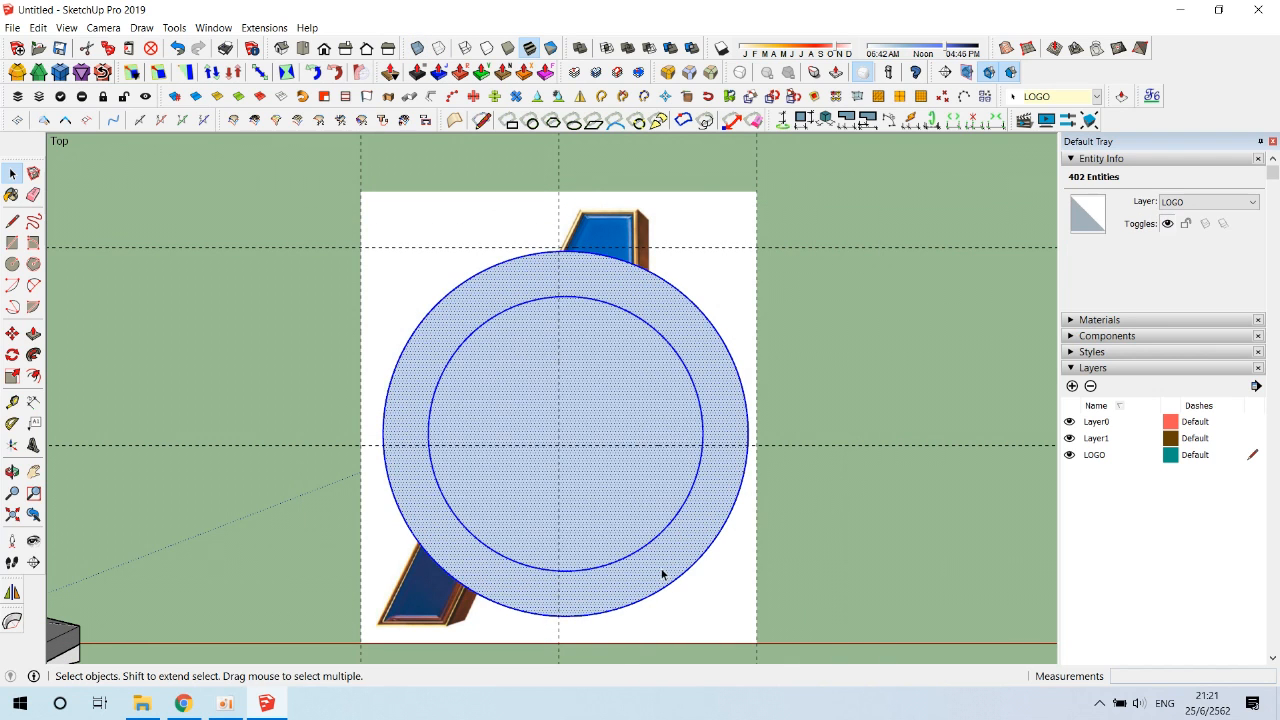
key(Delete)
- Draw a circle of about 34.6 cm radius along the ring's inner edge and offset it outward about 8.6 cm
key(c)
key(Escape)
click(550, 431)
click(680, 479)
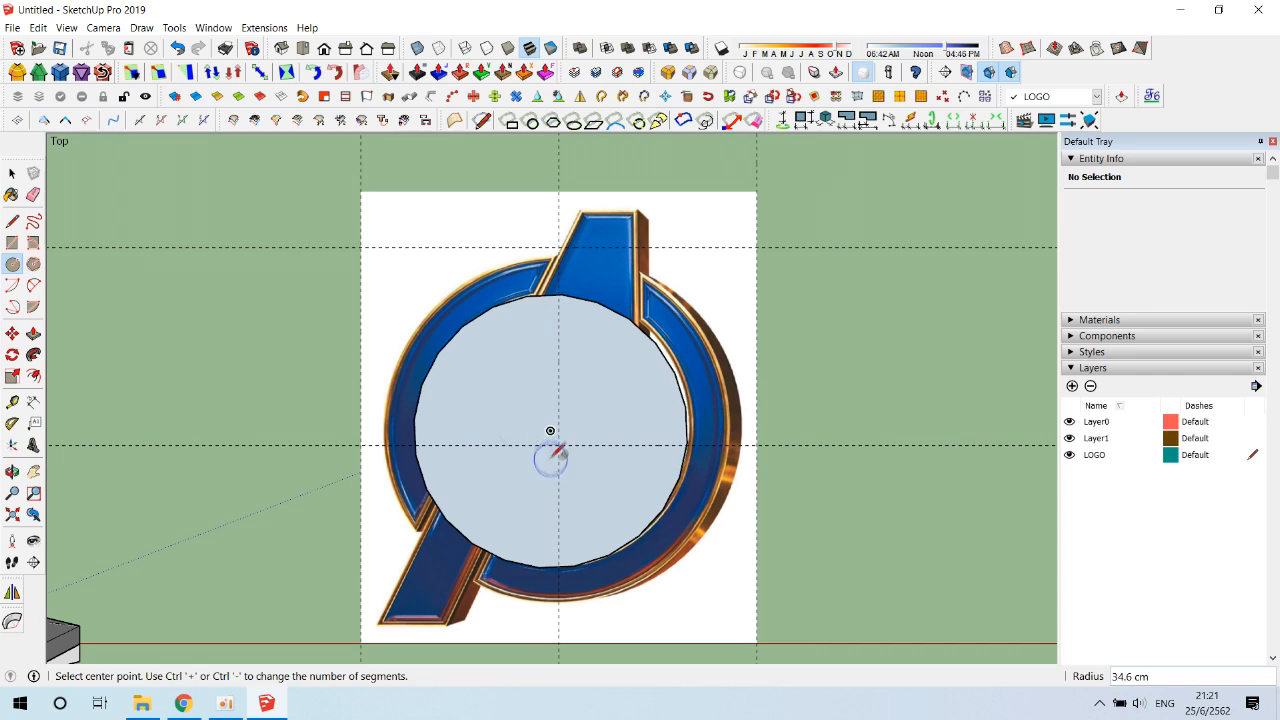
key(space)
click(547, 430)
click(414, 421)
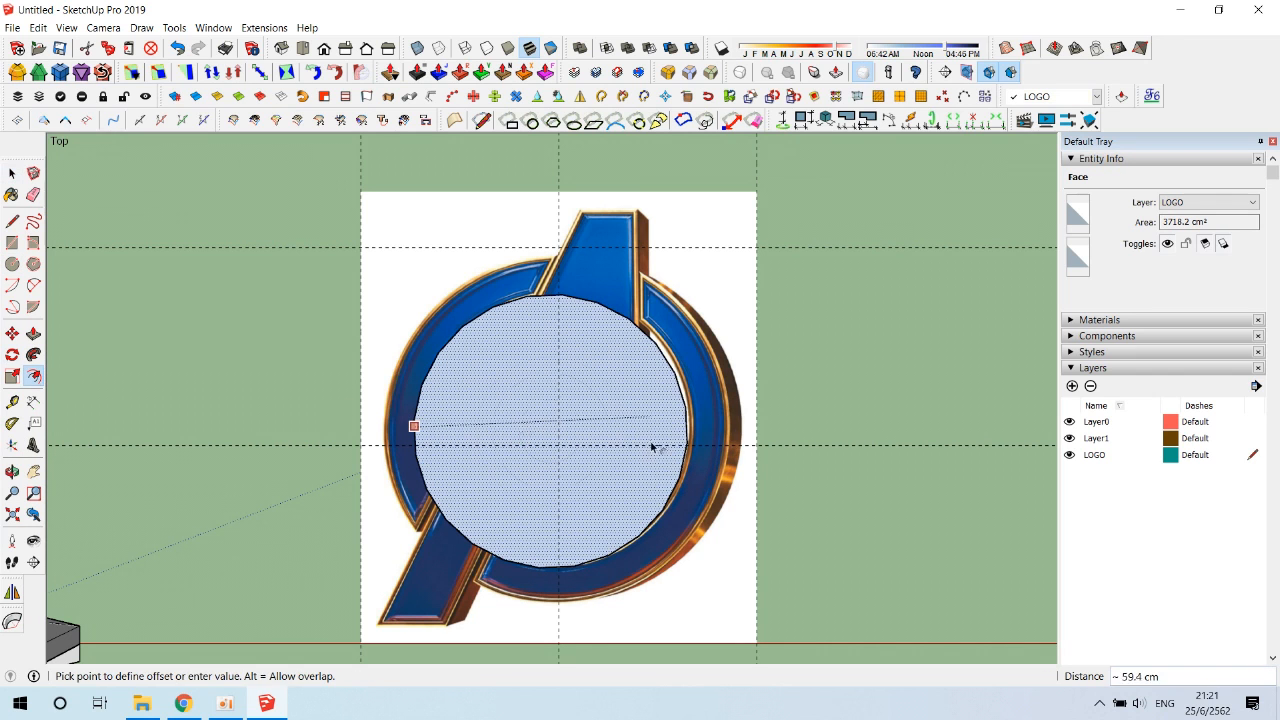
click(378, 364)
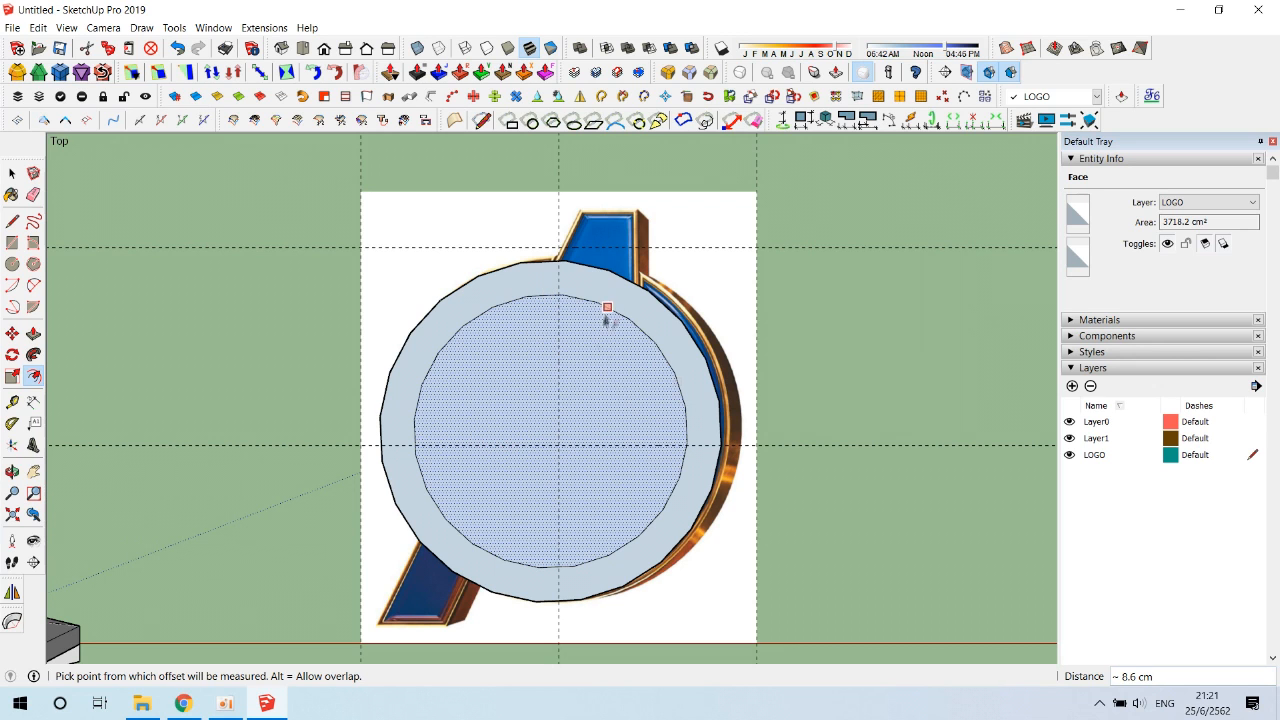
- Move both circles slightly to the right to align with the logo's ring and turn on X-ray display
key(space)
drag(316, 254, 763, 623)
key(m)
click(557, 447)
click(569, 446)
key(space)
click(620, 494)
click(418, 48)
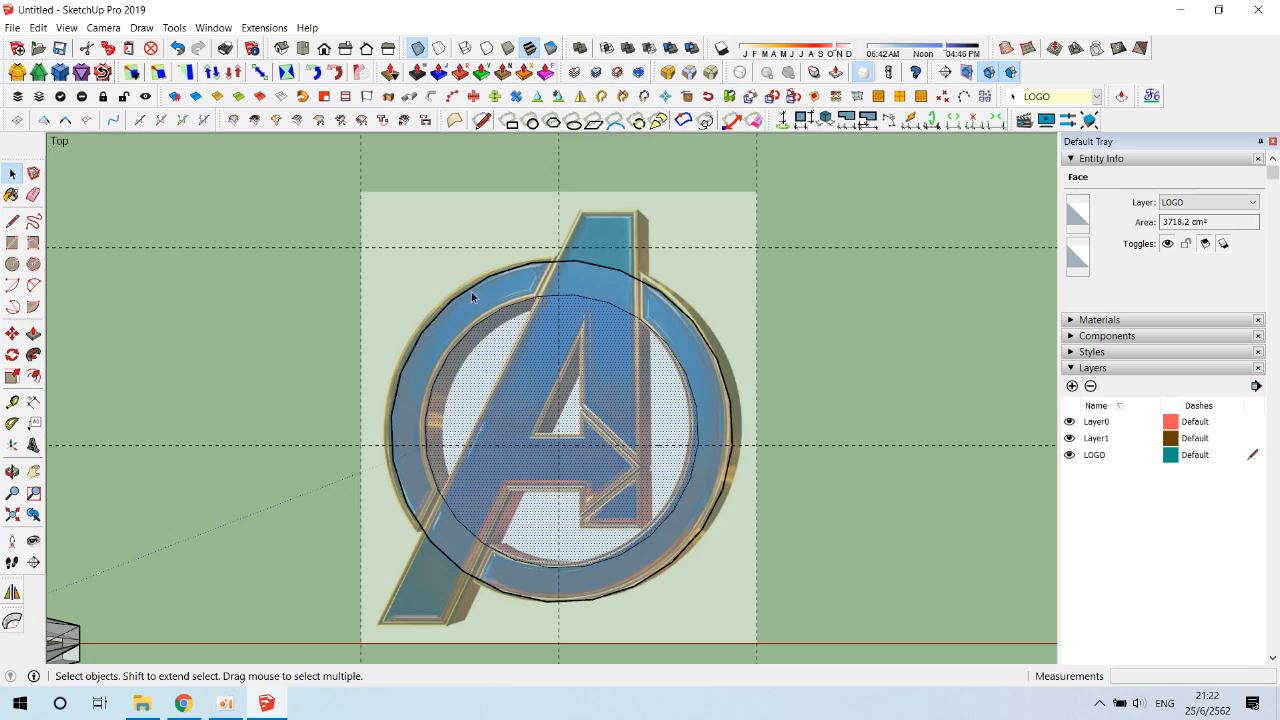
- Set both the outer and the inner circle to 200 segments
scroll(634, 380, up, 10)
scroll(640, 248, down, 3)
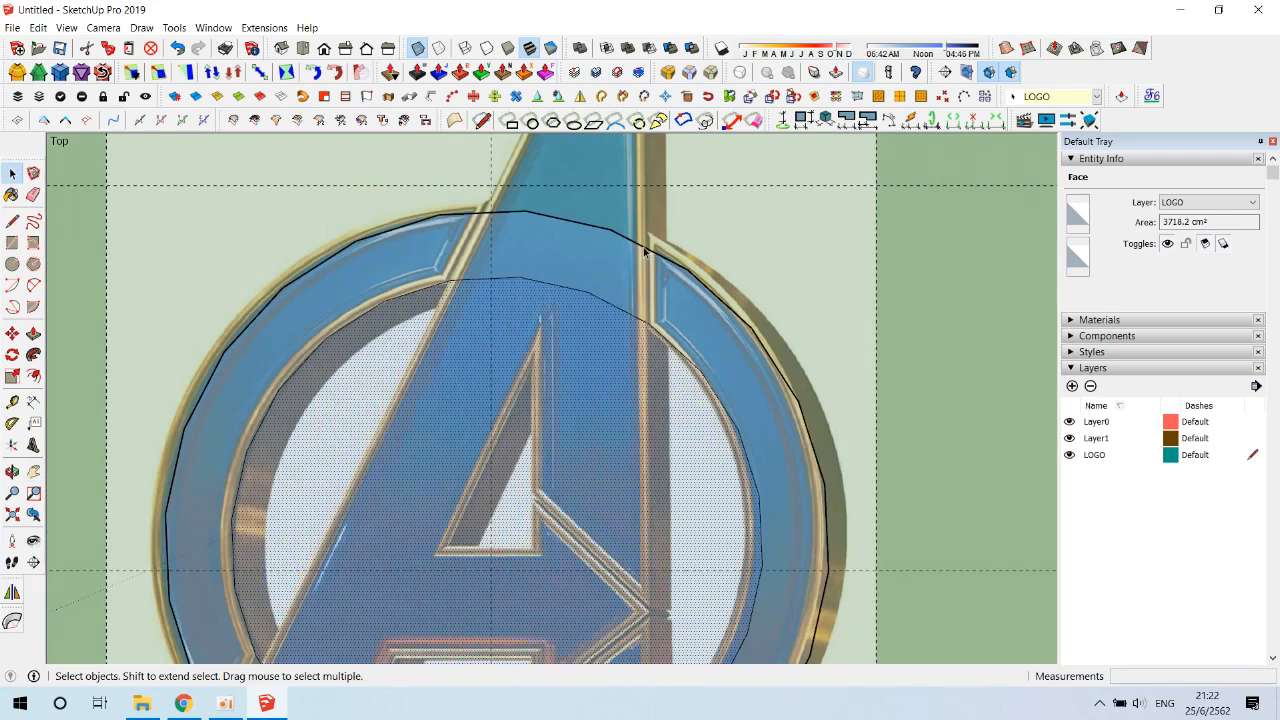
click(646, 250)
double_click(1186, 240)
text(200)
click(606, 305)
drag(1184, 240, 1068, 230)
text(200)
scroll(658, 278, up, 3)
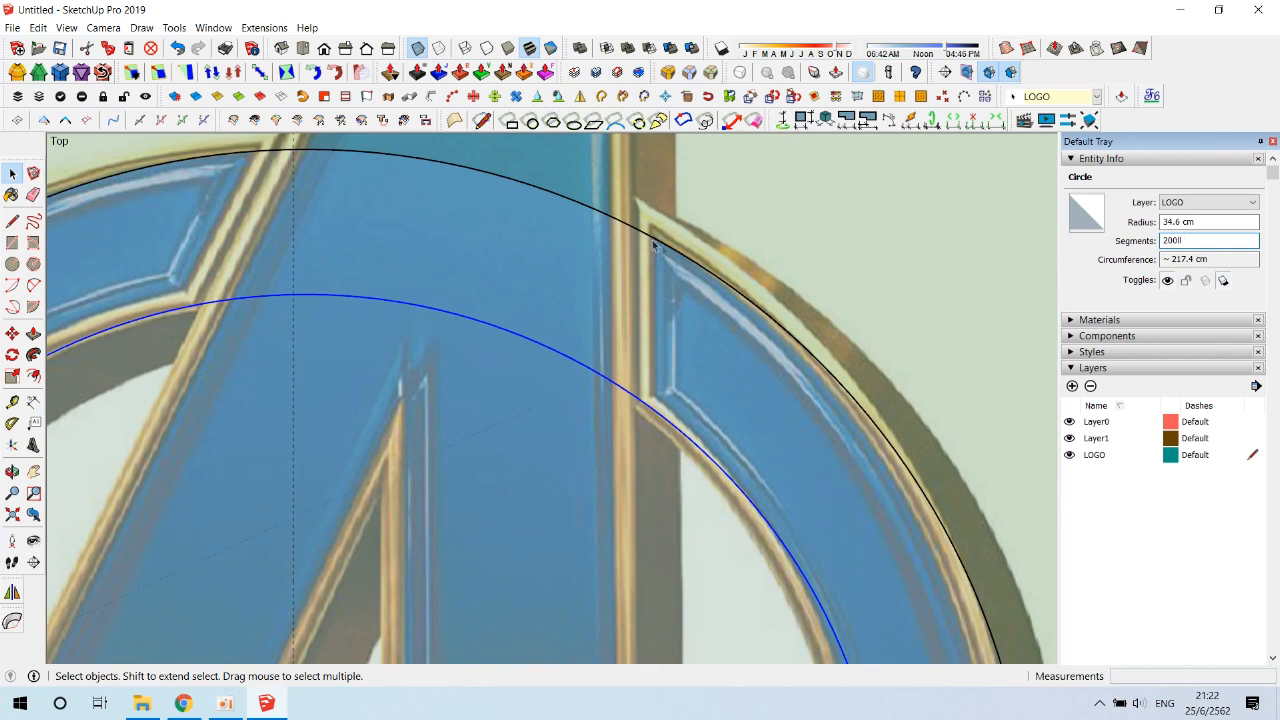
- Draw two parallel vertical lines across the ring at the gap beside the A's right stem
click(652, 245)
key(l)
click(637, 228)
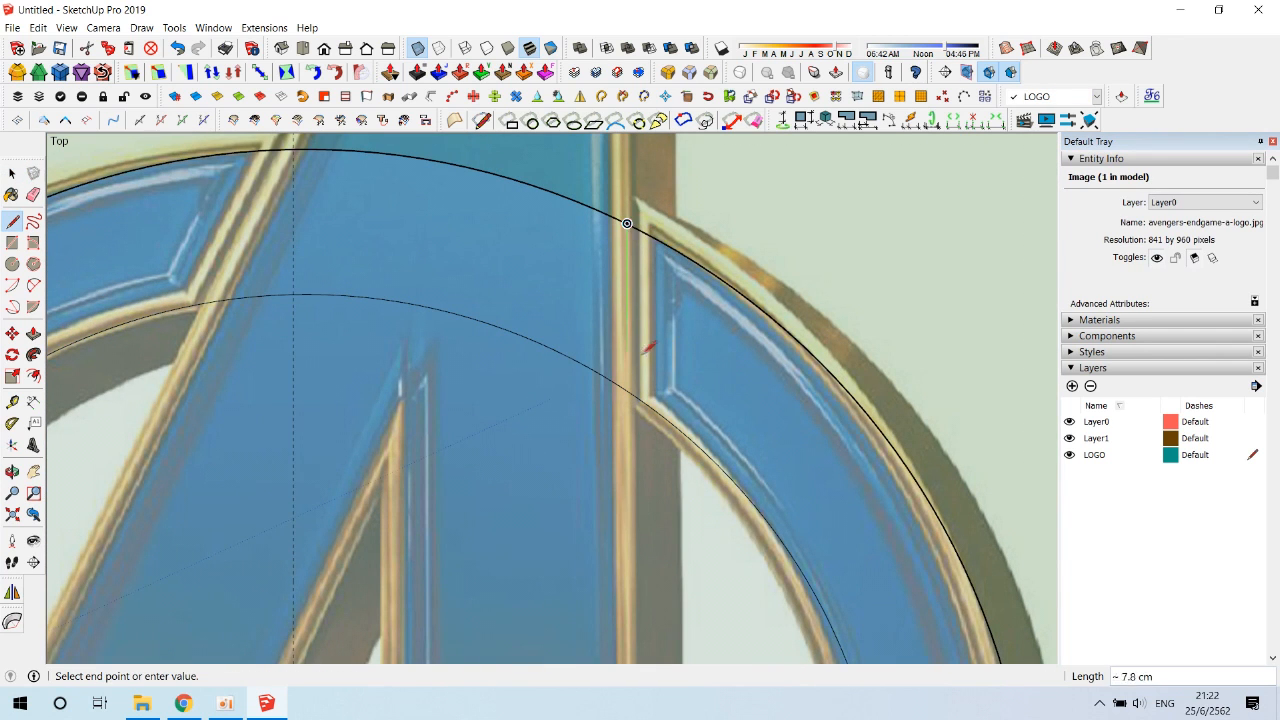
scroll(630, 394, up, 1)
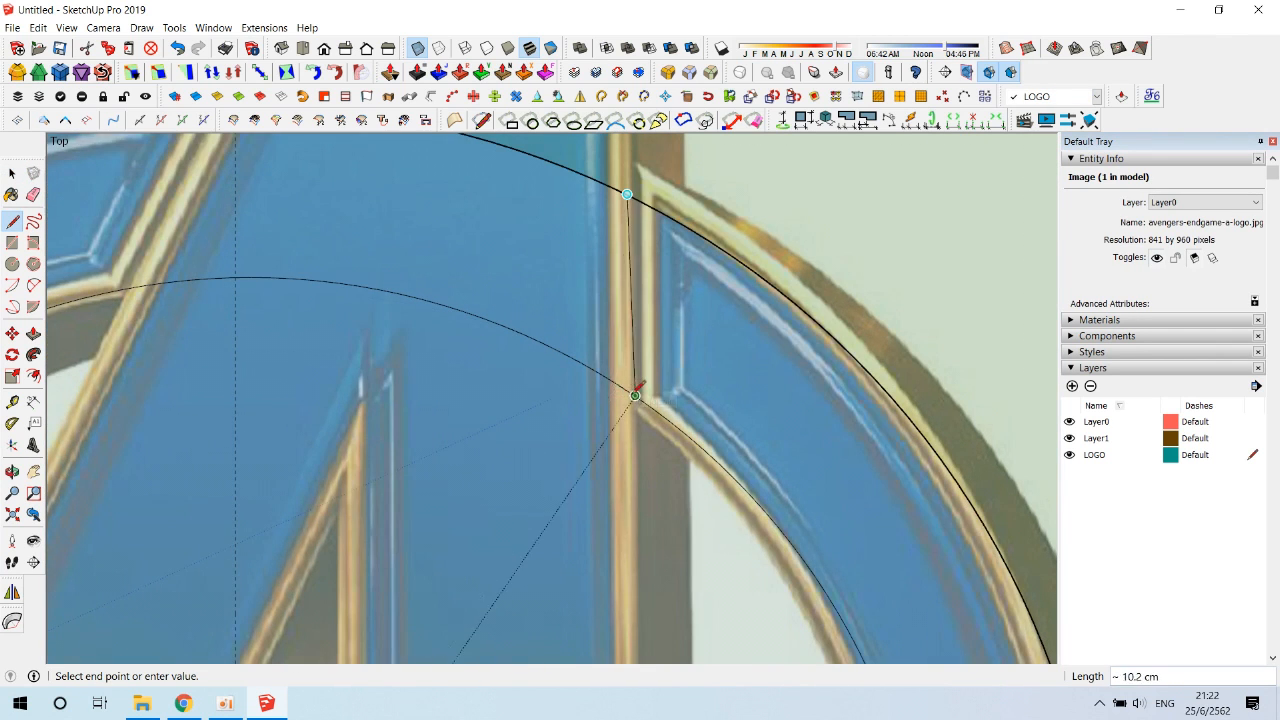
click(627, 388)
key(space)
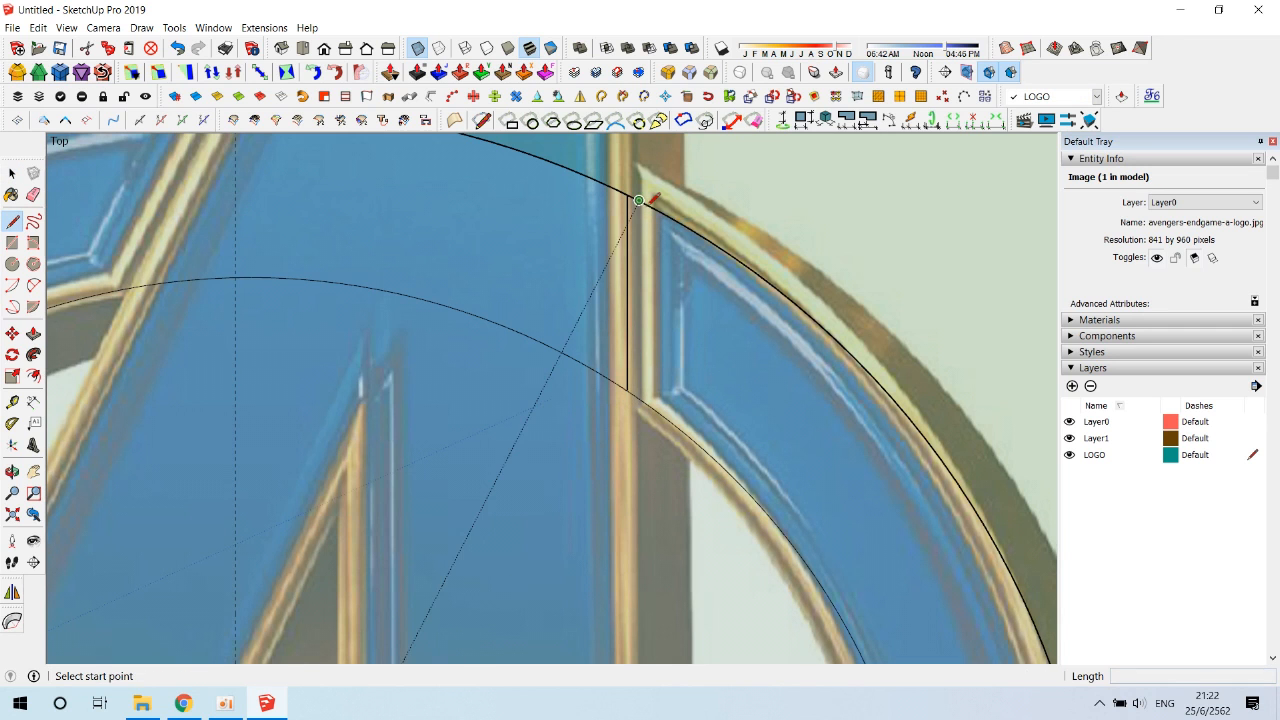
click(639, 200)
scroll(637, 400, up, 1)
click(639, 399)
- Measure the gap between the two vertical lines and delete the short stub overshooting the inner circle
key(space)
key(t)
click(625, 229)
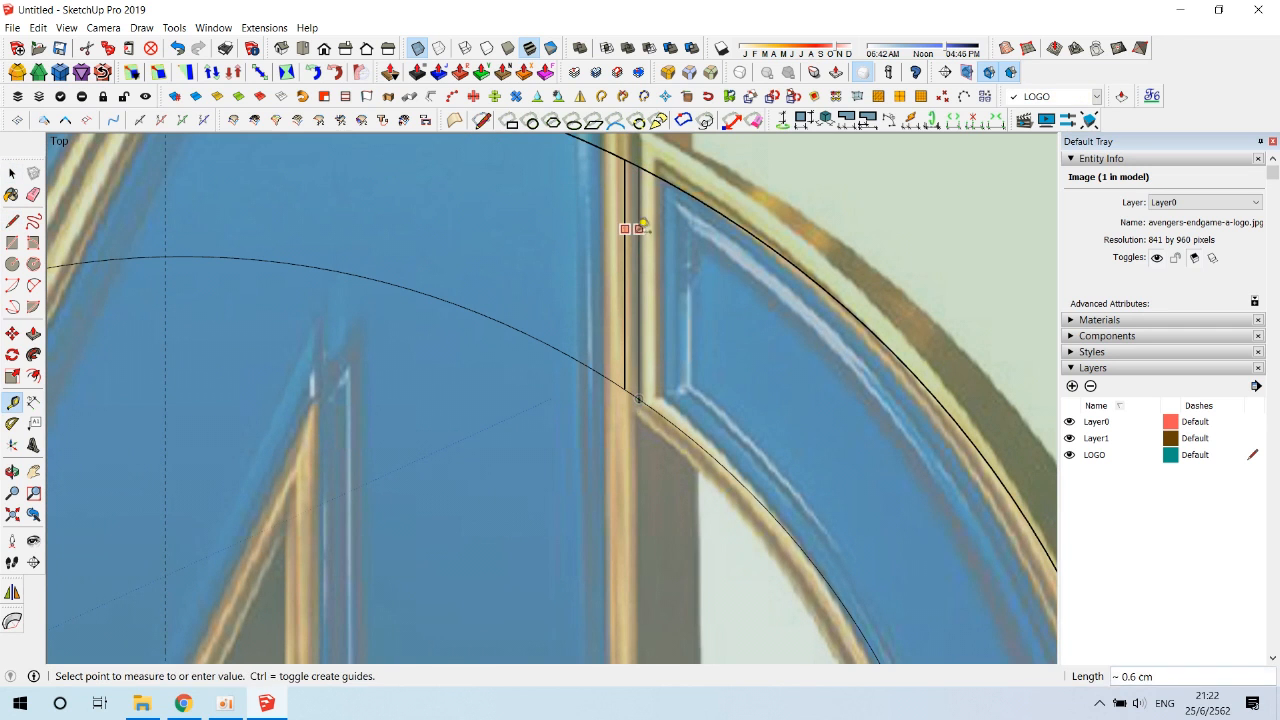
scroll(650, 391, up, 3)
key(space)
click(649, 381)
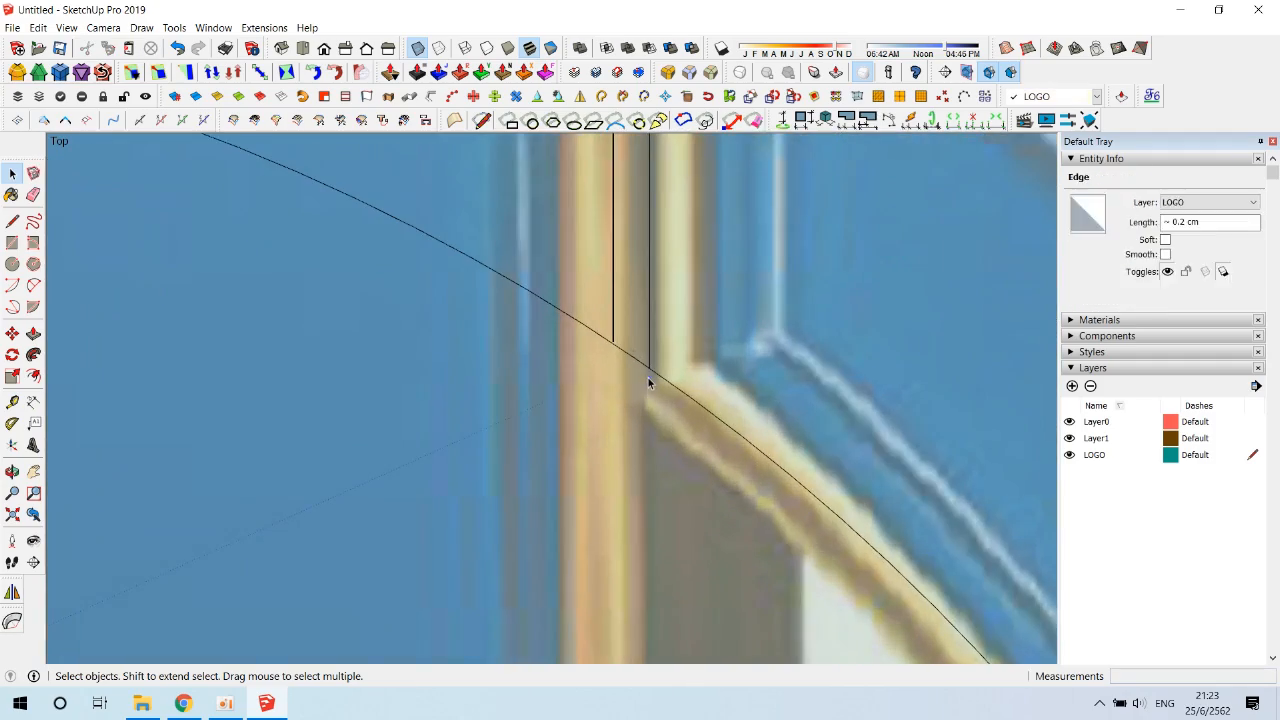
key(Delete)
- Close the small gap between the left vertical line and the inner circle with a short line
scroll(619, 339, up, 2)
click(620, 338)
key(l)
click(614, 345)
key(space)
scroll(615, 355, up, 3)
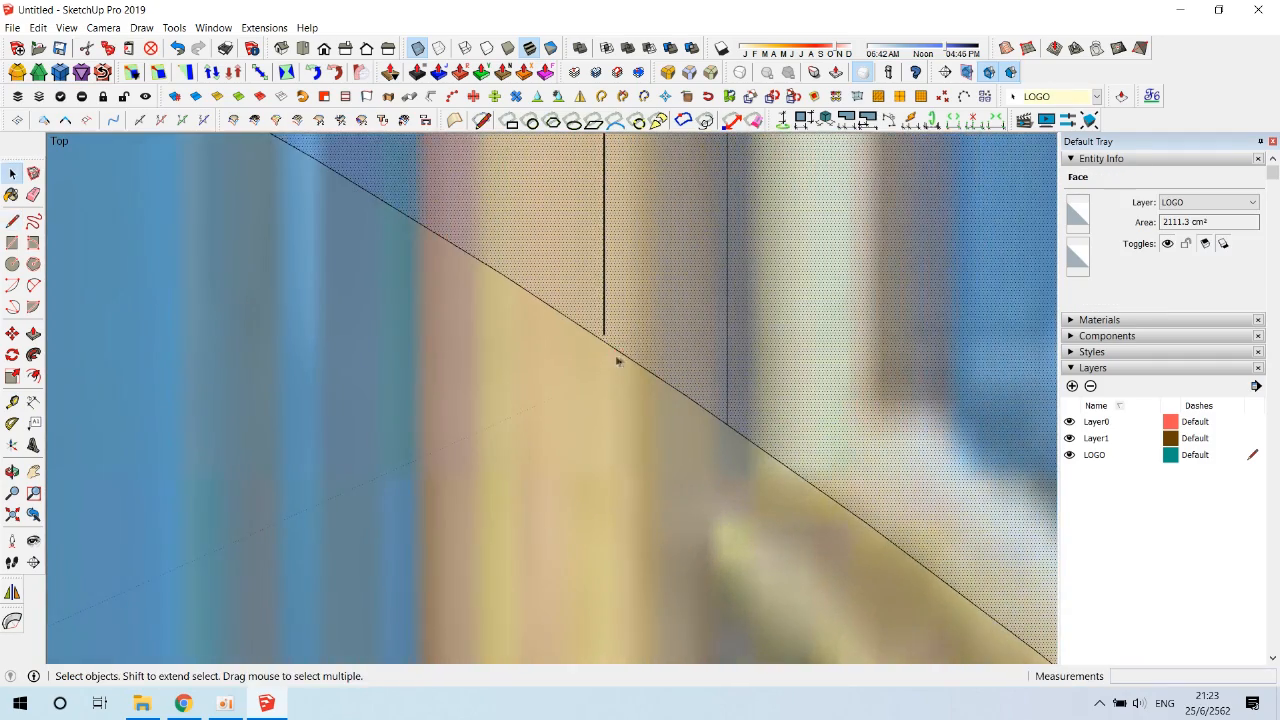
key(l)
key(space)
scroll(614, 397, down, 6)
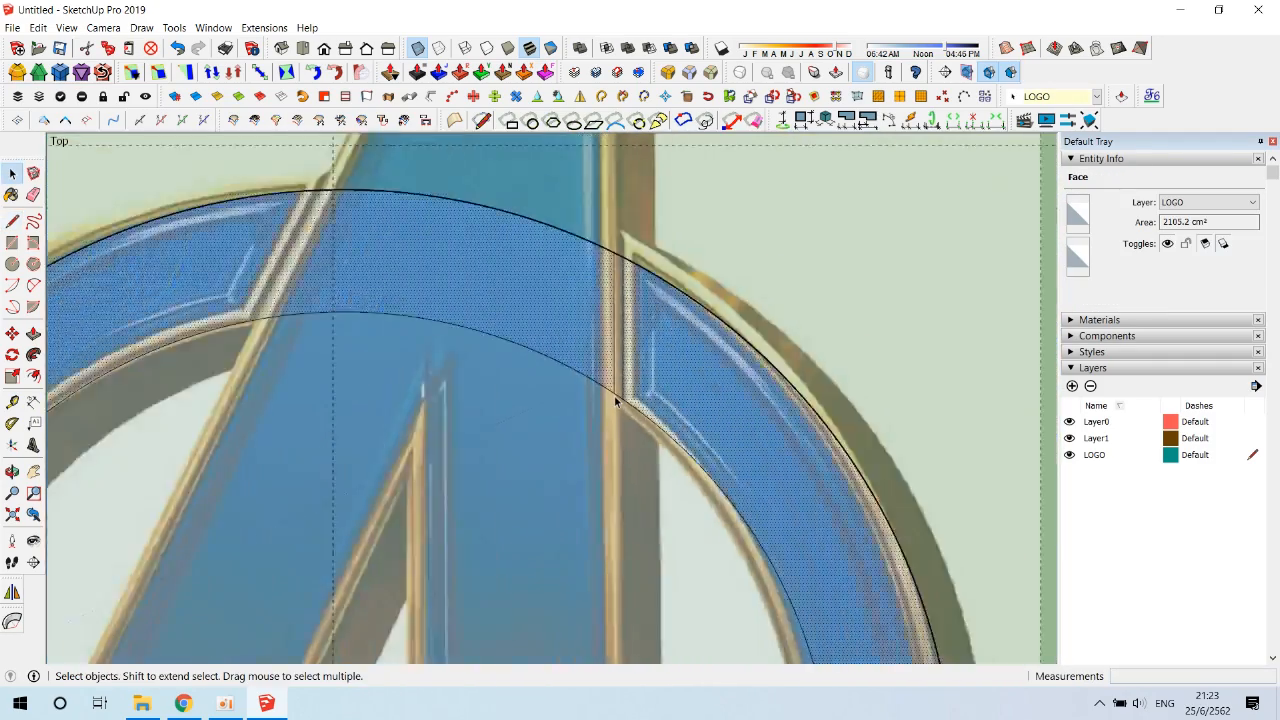
- Draw two slanted lines across the ring at the gap right of the A's lower left leg
scroll(486, 410, down, 3)
scroll(548, 370, up, 8)
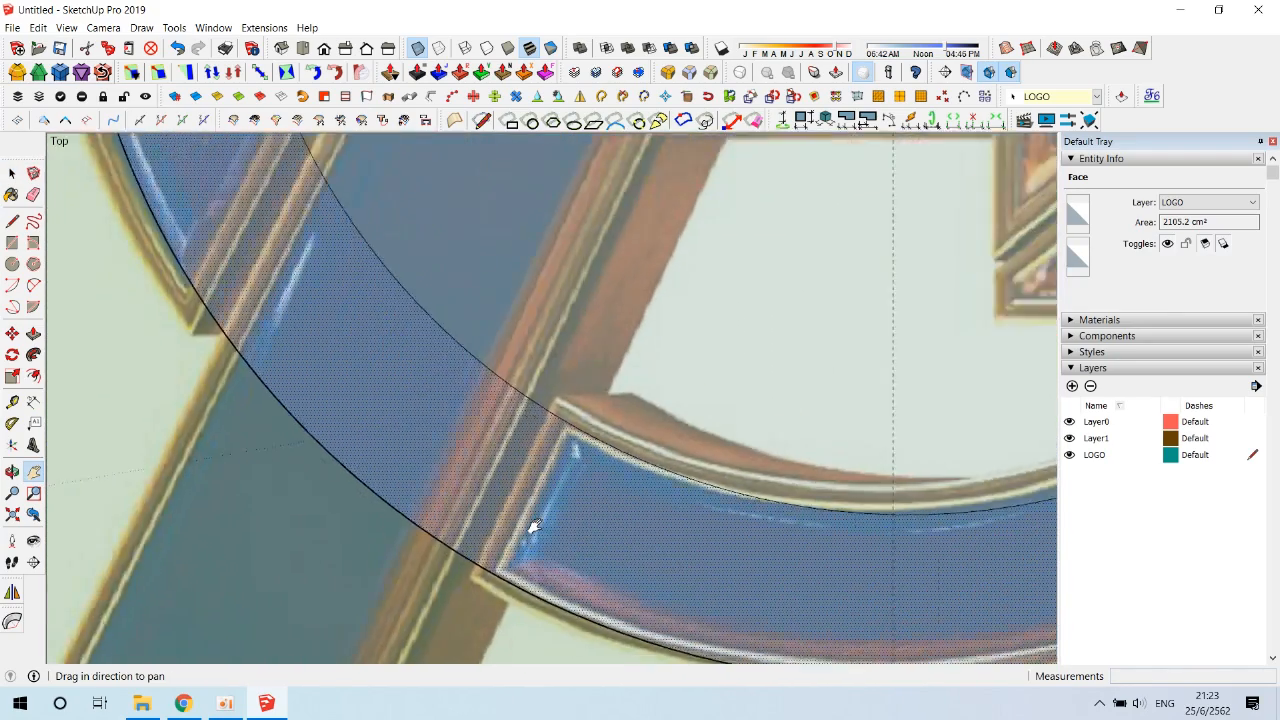
key(l)
click(547, 370)
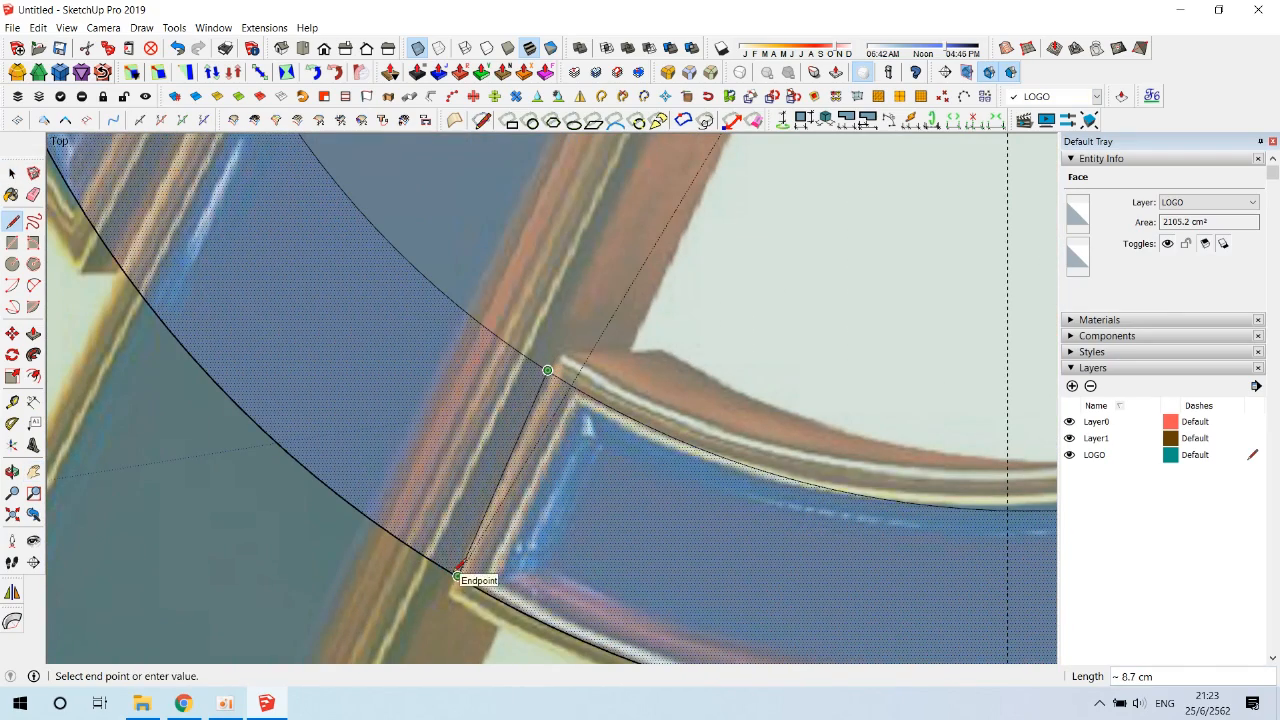
click(474, 573)
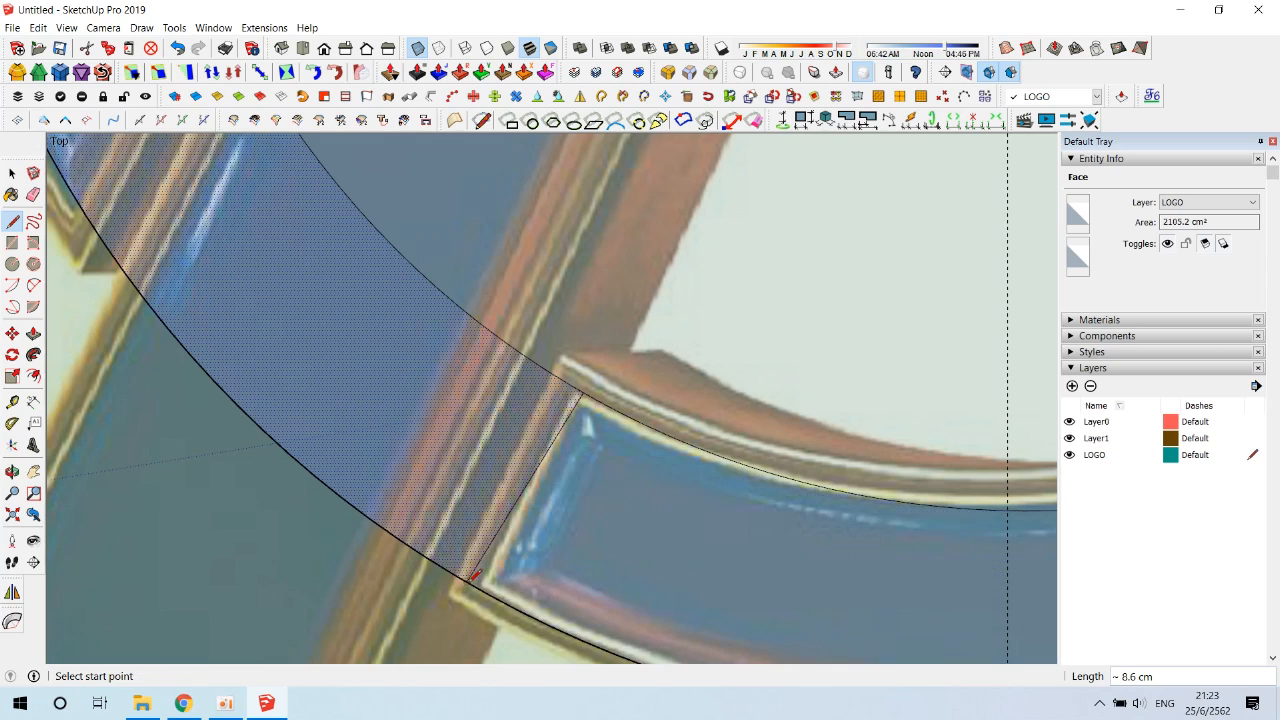
click(446, 566)
- Draw slanted lines across the ring at the gap left of the A's lower left leg
scroll(450, 560, down, 4)
shift+middle_drag(318, 360, 434, 394)
scroll(434, 394, up, 2)
click(407, 472)
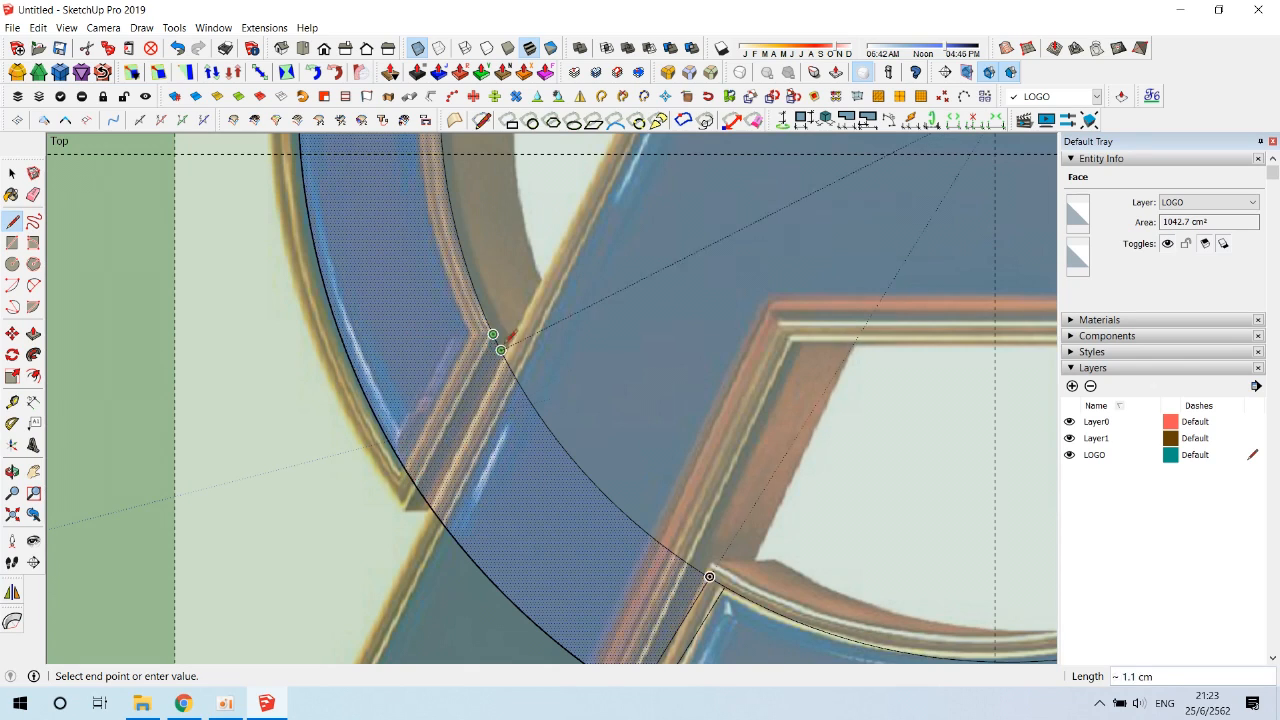
click(419, 490)
scroll(583, 392, down, 4)
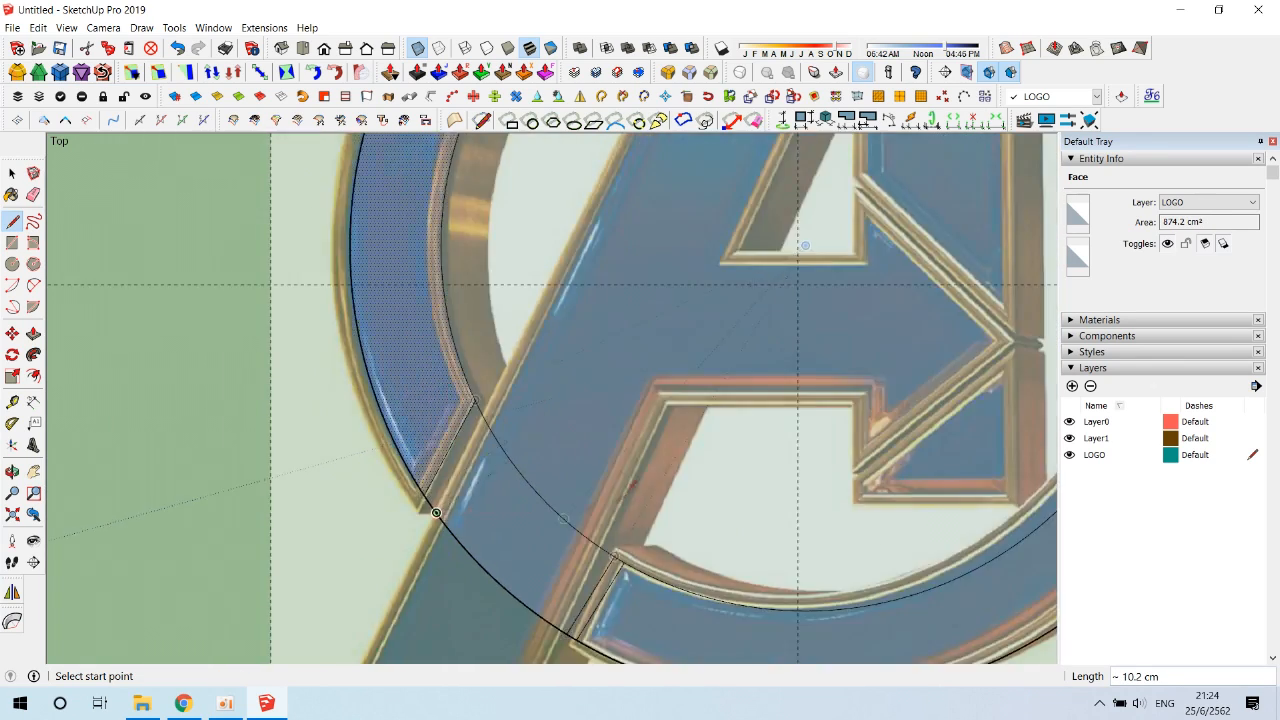
- Draw two parallel slanted lines across the ring at the gap left of the A's upper part
scroll(583, 392, up, 5)
shift+middle_drag(571, 394, 724, 250)
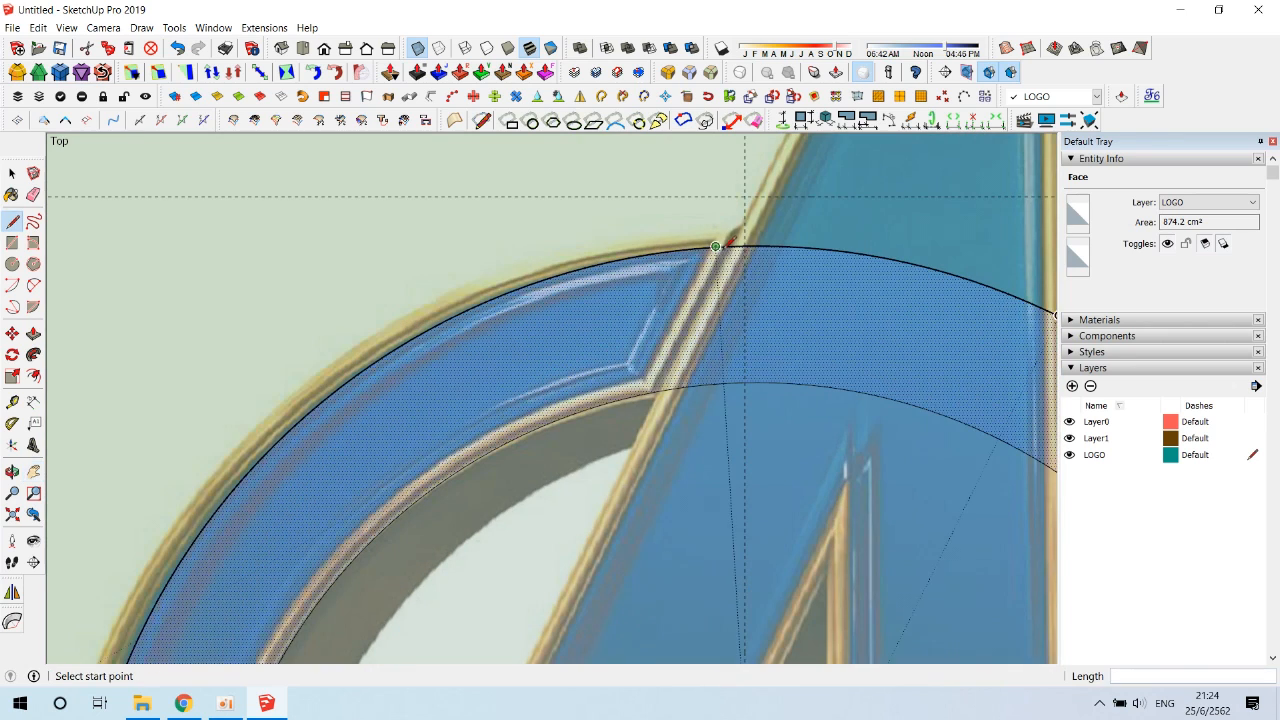
click(639, 394)
scroll(668, 385, up, 1)
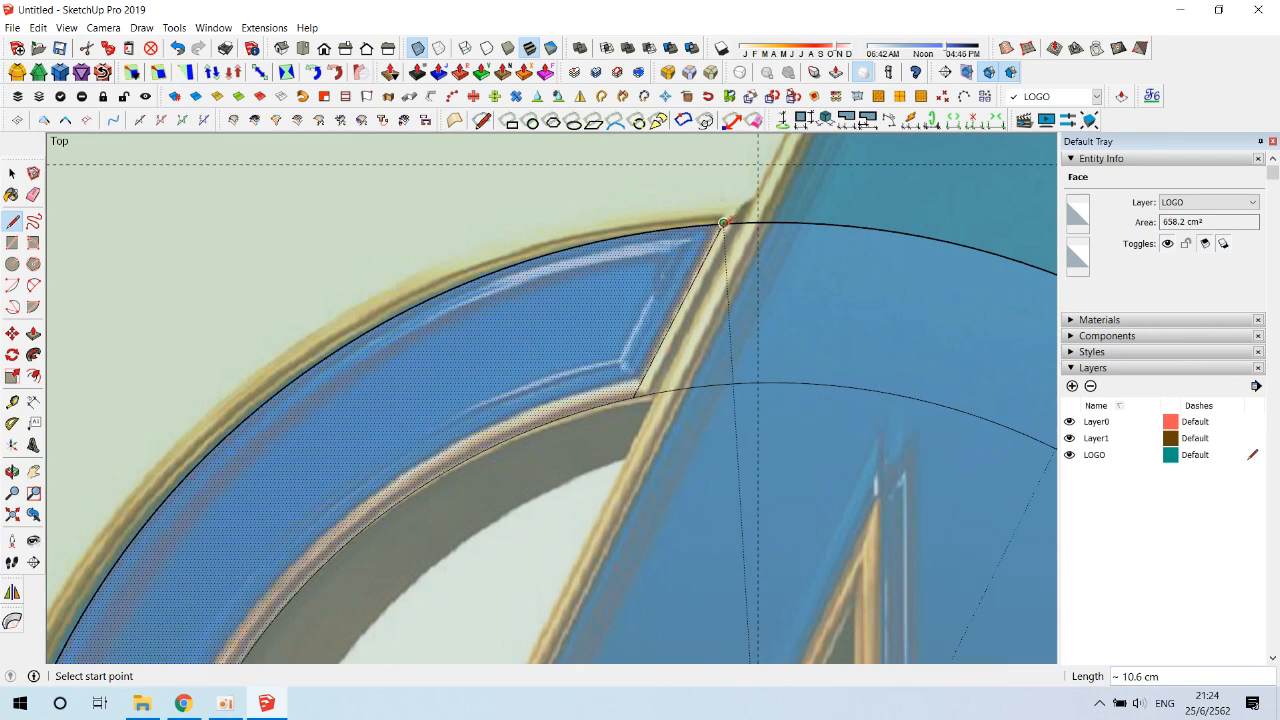
click(710, 224)
scroll(705, 230, up, 3)
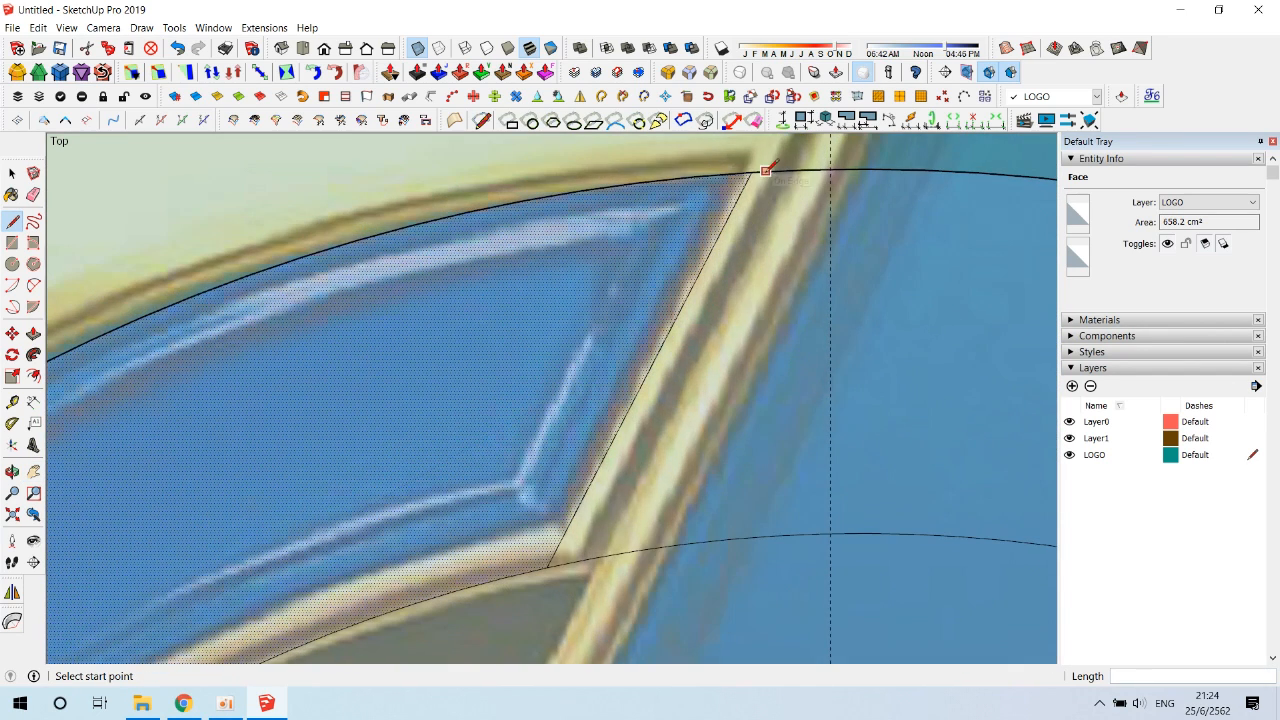
key(space)
scroll(588, 558, down, 1)
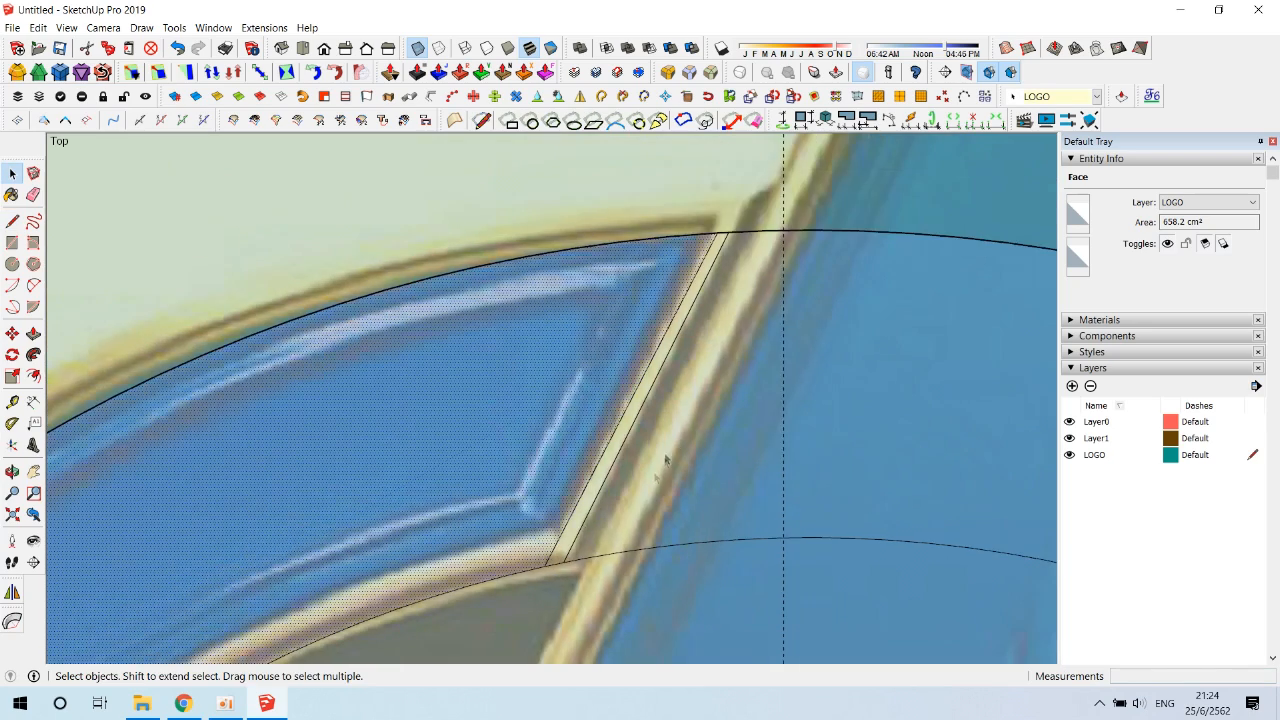
- Select all the connected ring geometry and make it a group
click(666, 462)
scroll(666, 458, down, 8)
shift+middle_drag(680, 470, 660, 234)
triple_click(776, 575)
right_click(776, 575)
click(805, 264)
- Add a layer named 02.A, rename the LOGO layer to 01.LOGO, and make 02.A the active layer
click(1072, 386)
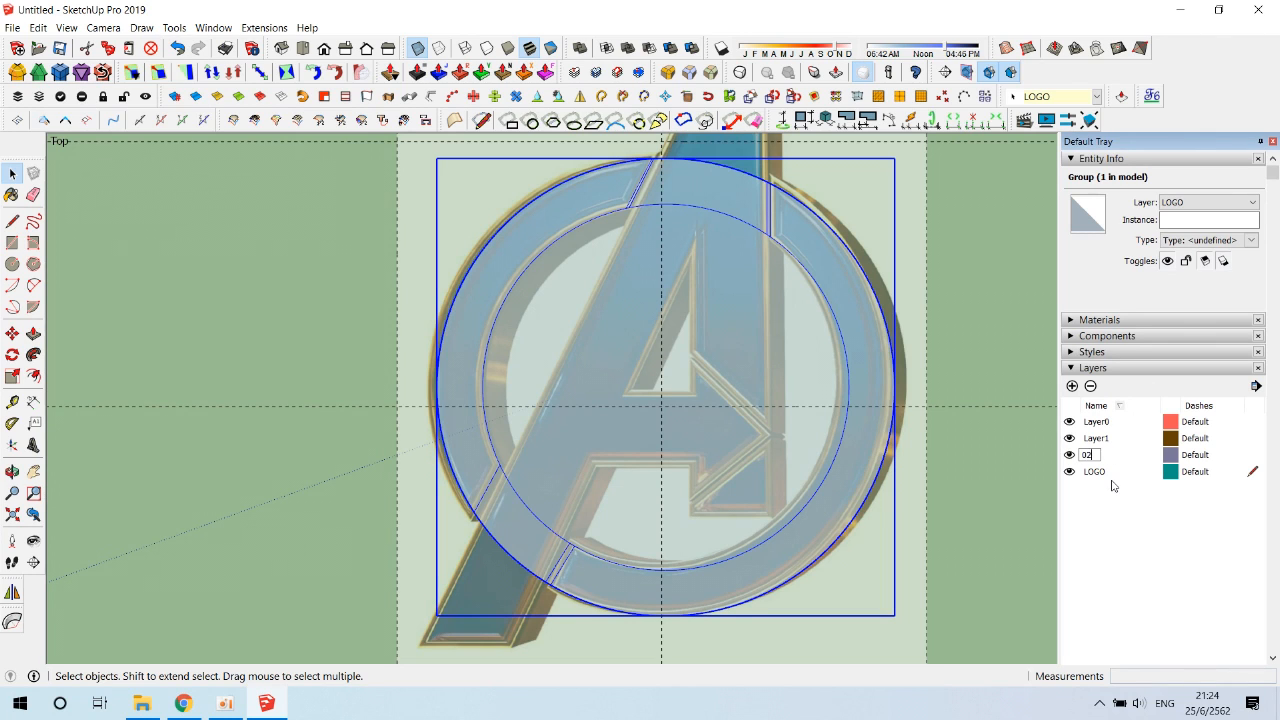
double_click(1088, 472)
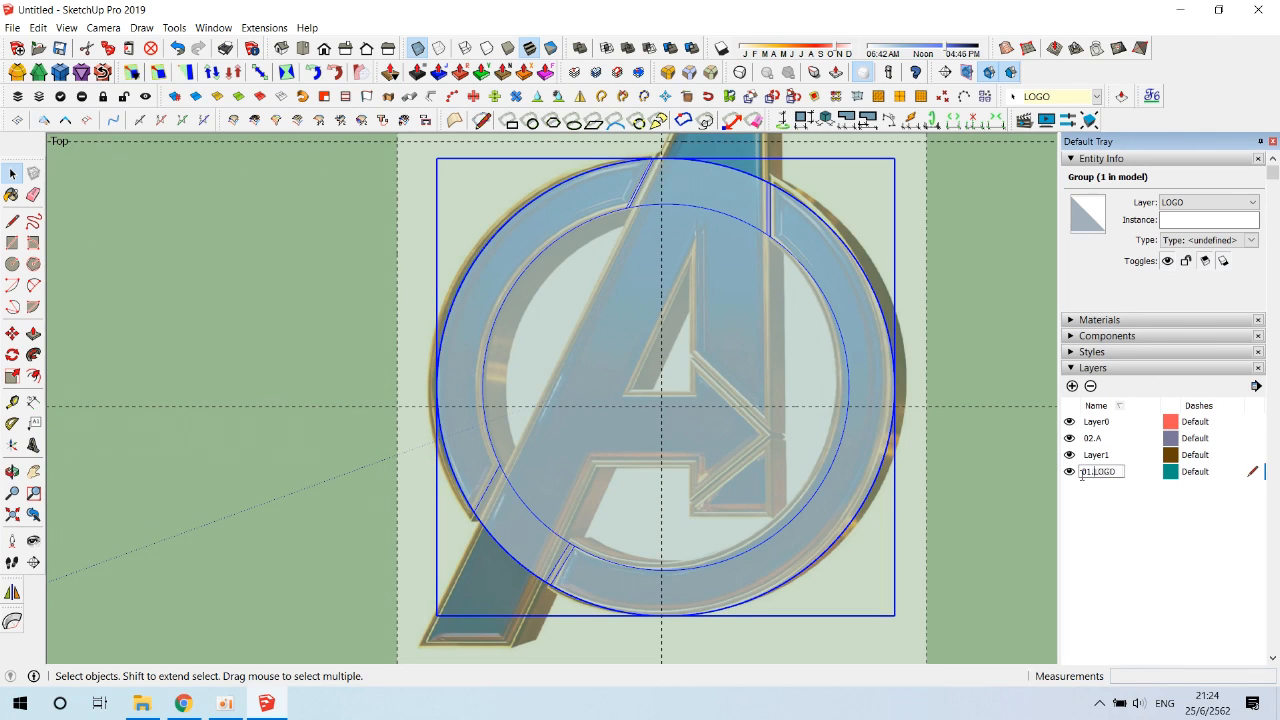
click(1070, 438)
click(1070, 438)
- Trace the A's lower left leg and triangular opening with lines over the reference image
key(h)
drag(464, 659, 477, 577)
scroll(477, 575, up, 4)
key(l)
click(389, 556)
click(590, 556)
scroll(593, 557, down, 1)
scroll(620, 480, down, 5)
scroll(690, 270, up, 5)
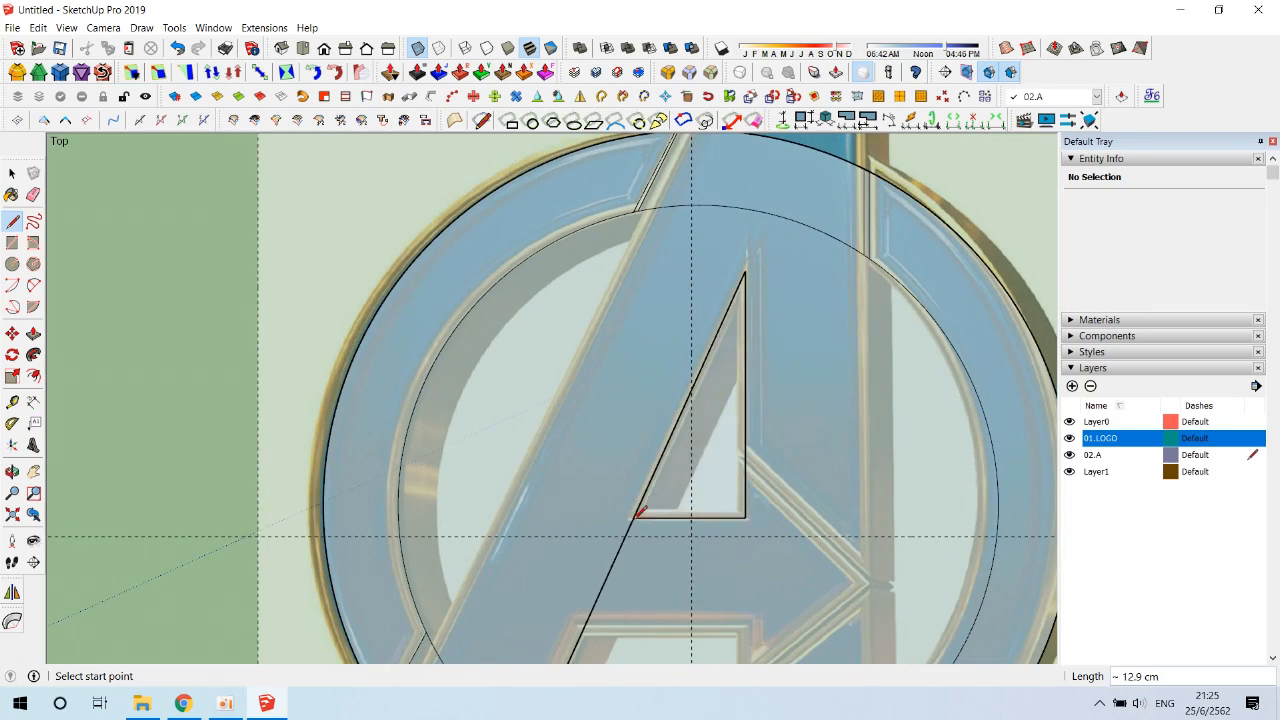
- Draw the A's long outer left edge from the base of its left leg up to the top corner
scroll(640, 512, down, 5)
key(h)
drag(510, 657, 547, 523)
scroll(550, 523, up, 4)
key(l)
scroll(519, 554, up, 4)
click(520, 552)
scroll(520, 552, down, 5)
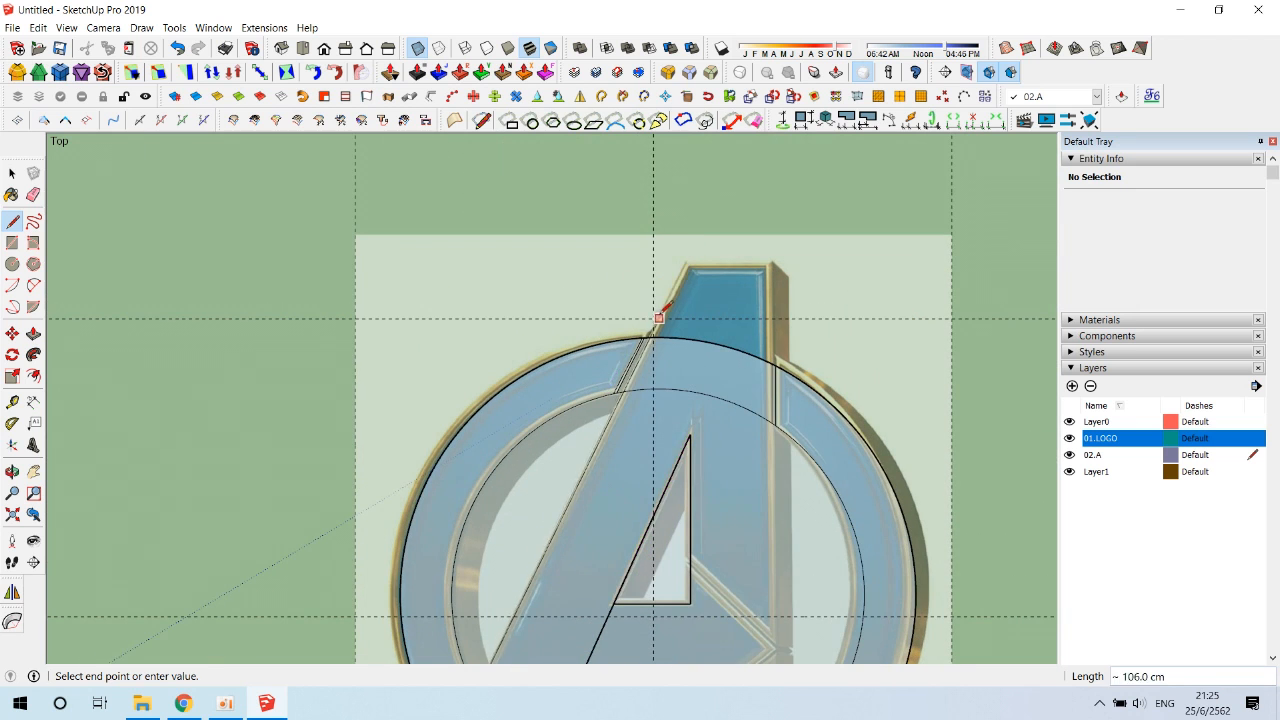
click(688, 261)
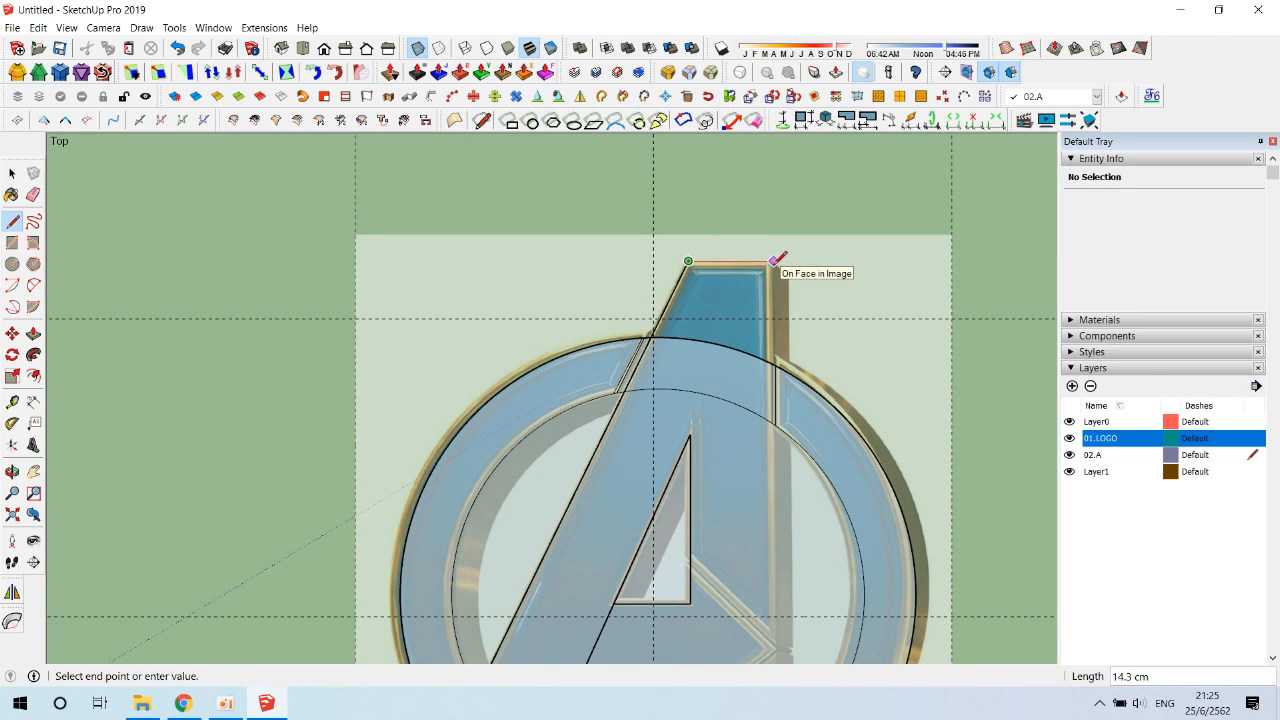
- Close the A's outline by drawing its top edge, right side, right foot and the underside of the crossbar
click(774, 261)
scroll(774, 261, down, 5)
scroll(779, 531, up, 5)
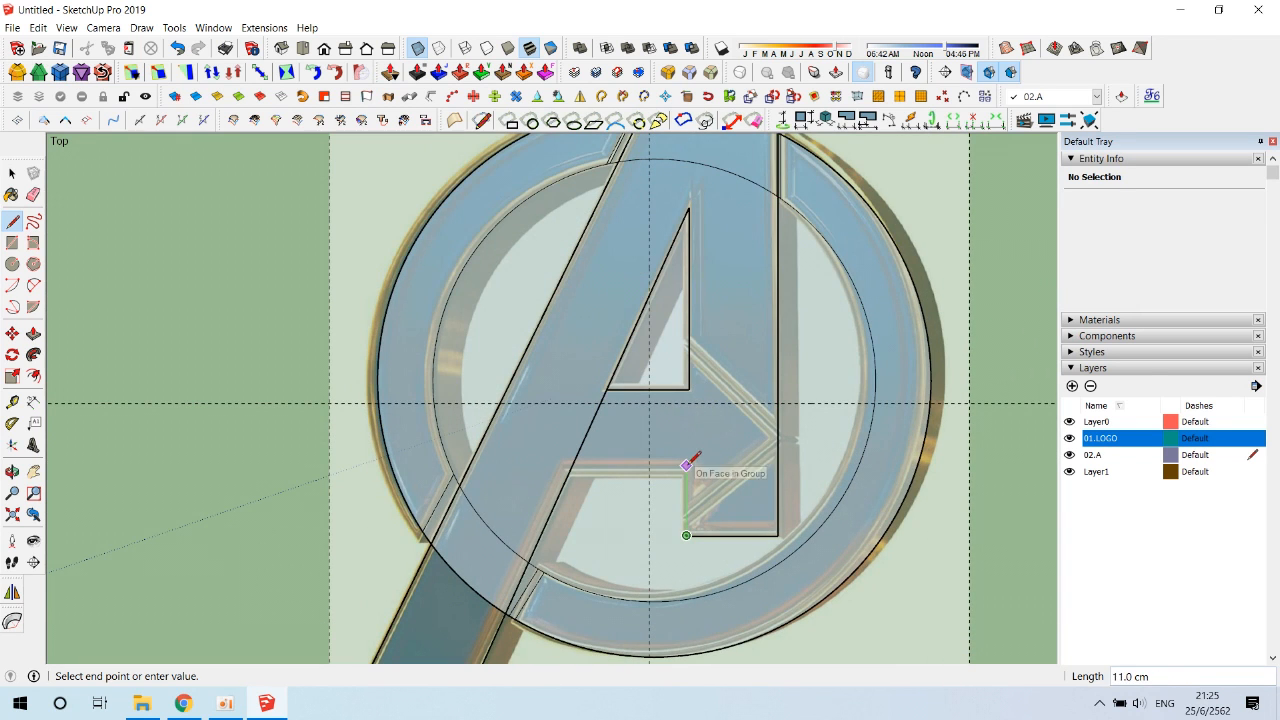
click(572, 465)
scroll(572, 465, down, 2)
scroll(625, 375, up, 1)
- Hide the 01.LOGO layer and delete the stray line that crosses the A's crossbar
key(space)
click(1069, 438)
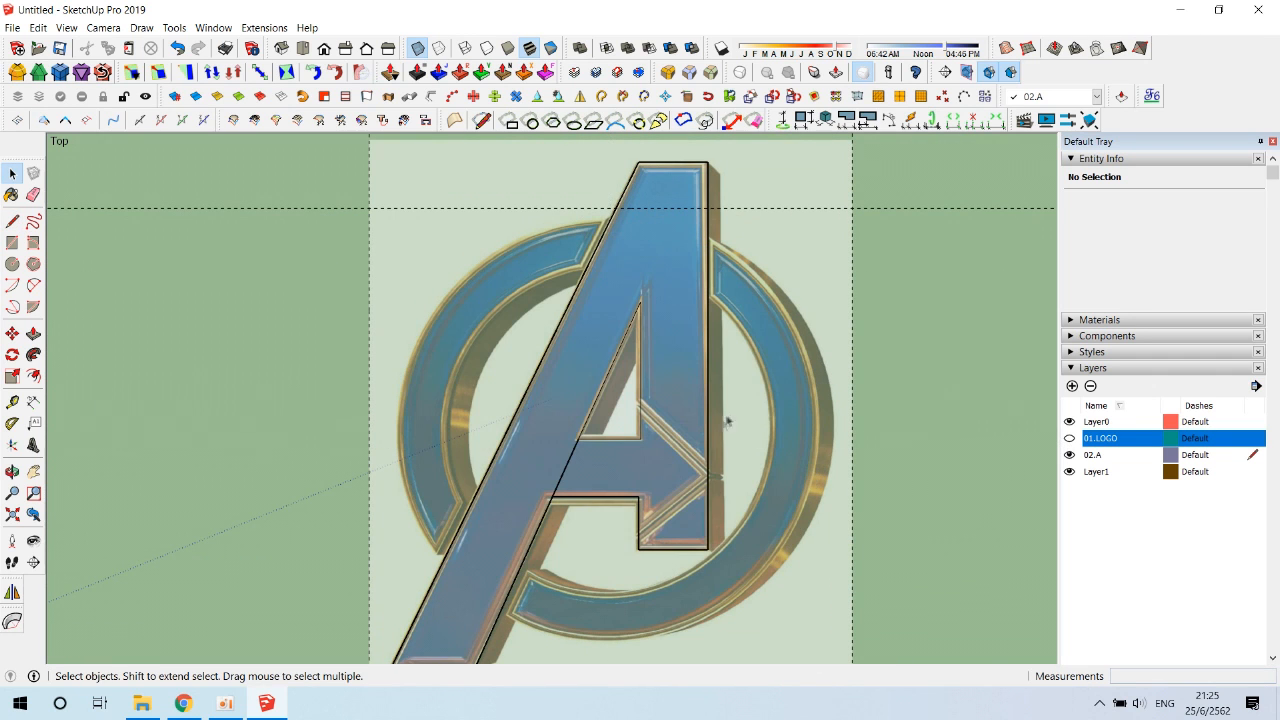
double_click(580, 493)
key(Delete)
double_click(627, 481)
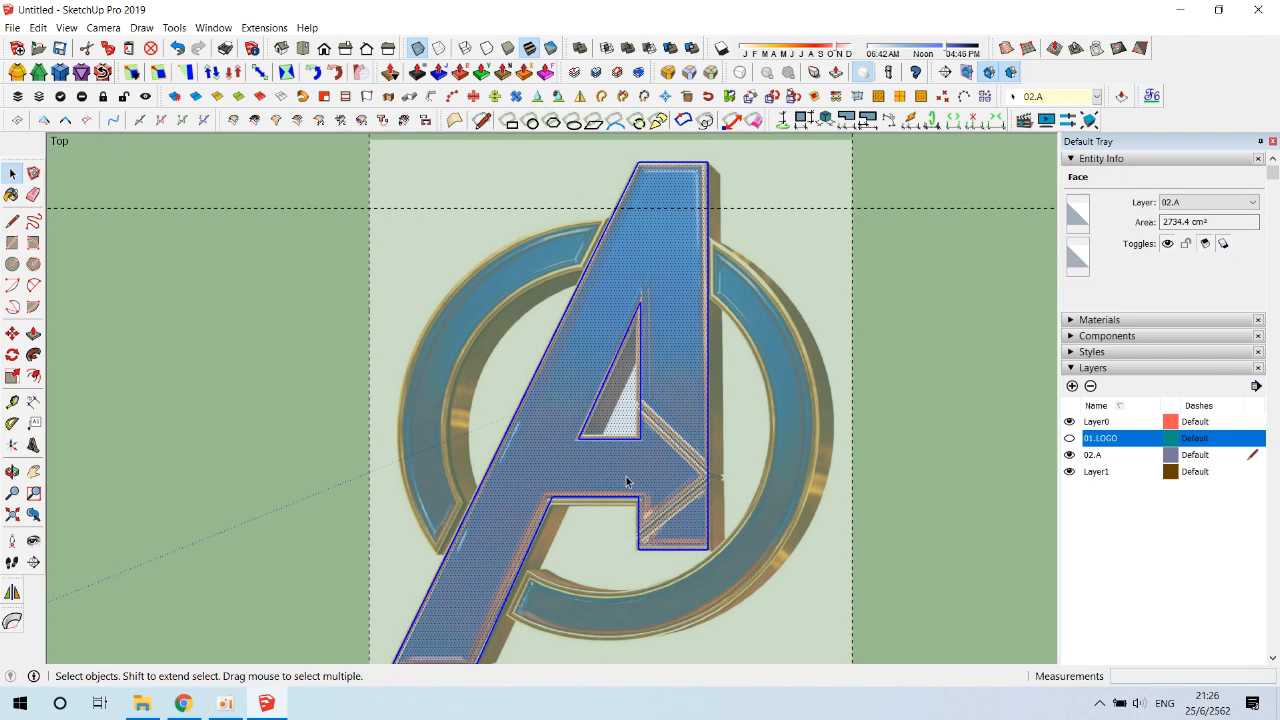
- Hide Layer1 and Layer0 and delete the triangular face inside the A
click(828, 404)
click(1069, 471)
click(1069, 421)
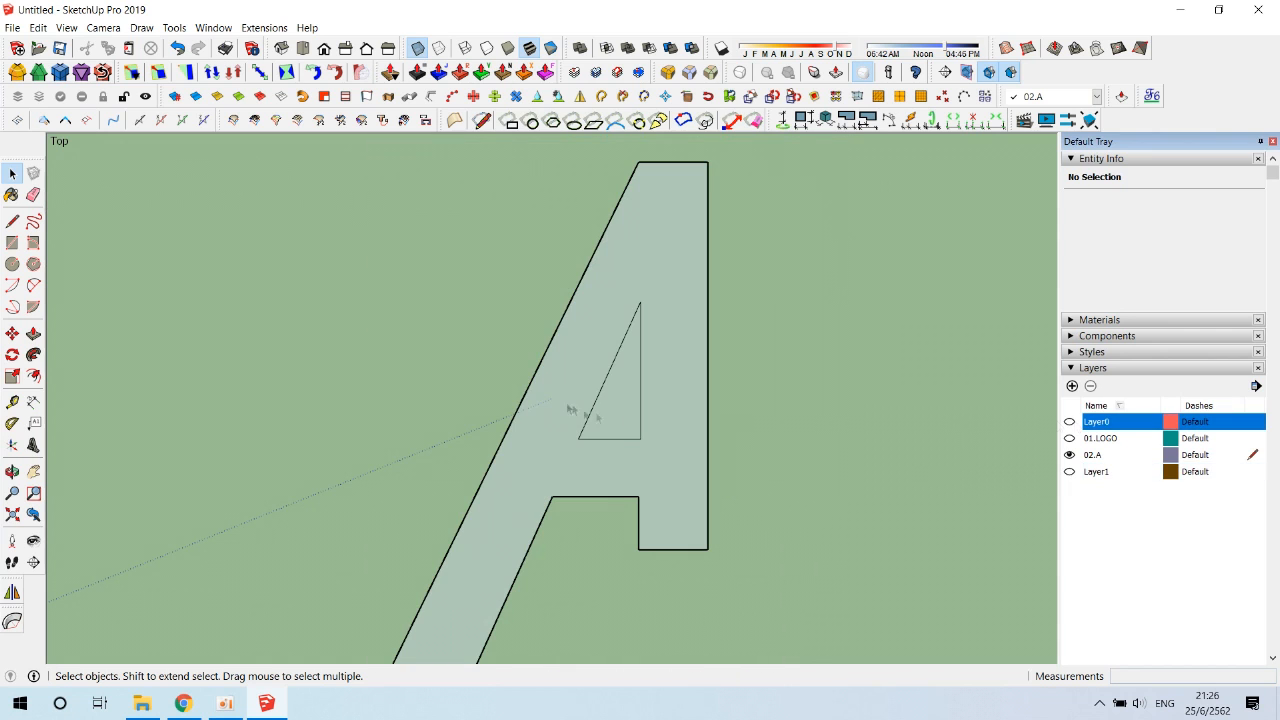
click(610, 410)
key(Delete)
click(1069, 438)
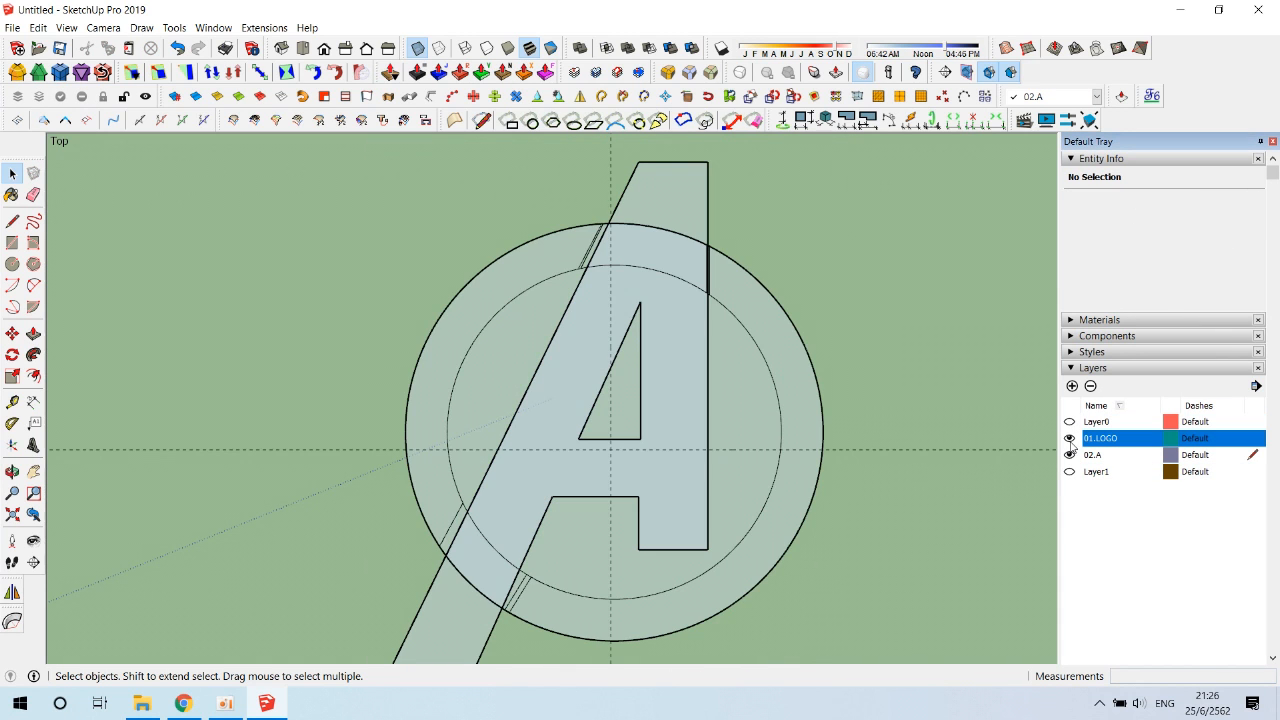
click(1069, 438)
- Extrude the A's face 10 cm with Push/Pull
click(686, 470)
scroll(694, 468, down, 1)
shift+middle_drag(752, 530, 749, 508)
scroll(540, 592, up, 2)
shift+middle_drag(540, 592, 466, 466)
key(p)
drag(473, 472, 477, 505)
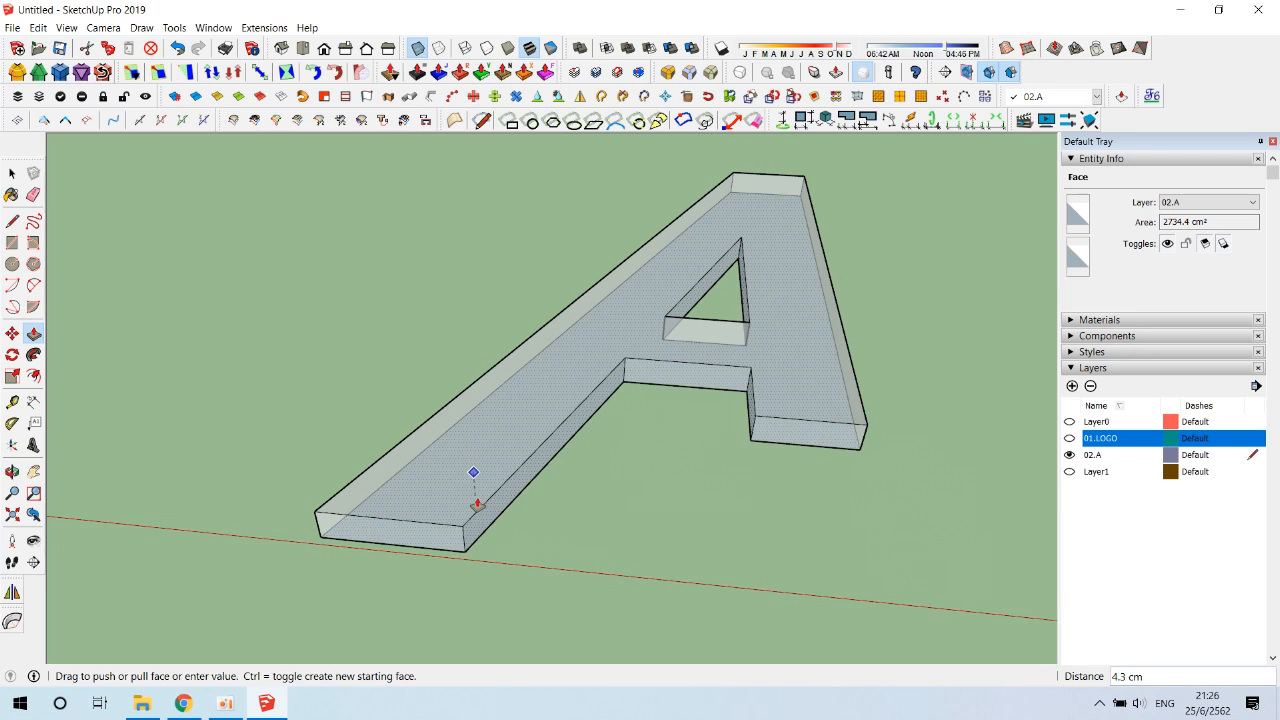
text(10)
key(Return)
- Undo the extrusion of the A
middle_drag(477, 505, 631, 611)
key(space)
scroll(631, 611, down, 2)
click(302, 48)
middle_drag(632, 364, 690, 480)
click(178, 49)
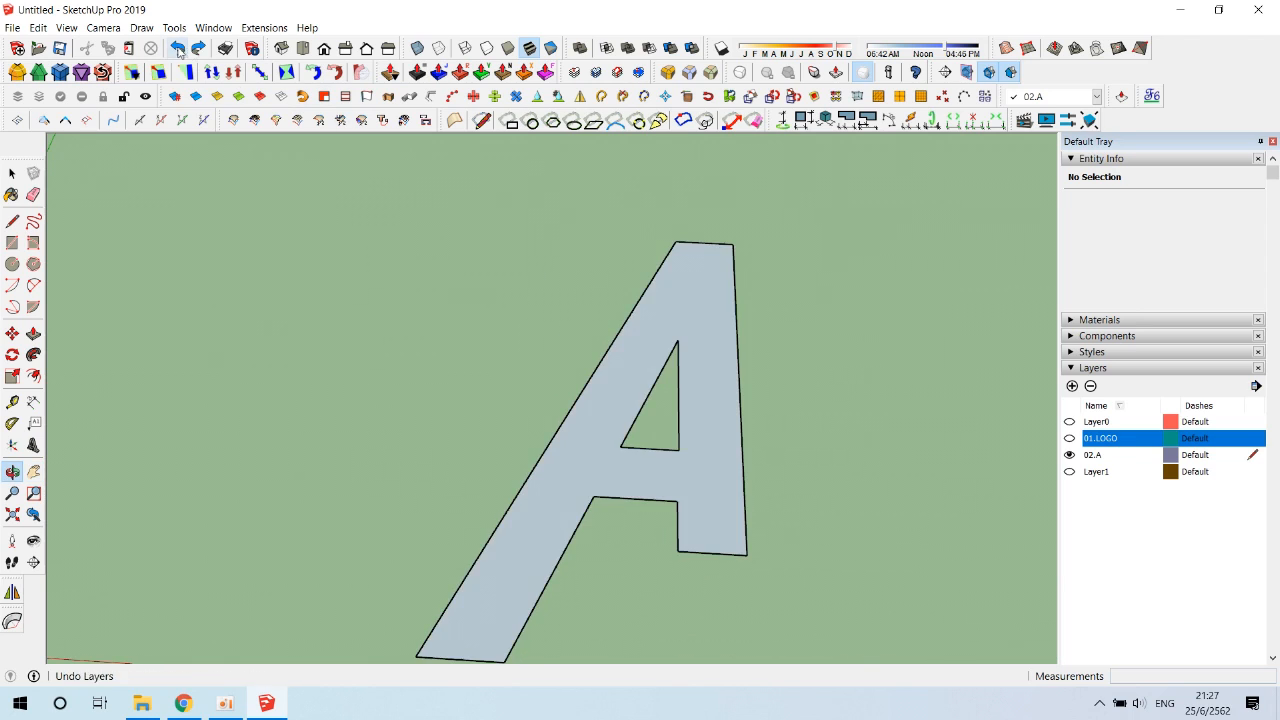
- Show Layer0 with the reference image and turn on X-ray face display
middle_drag(700, 430, 760, 470)
click(1069, 438)
middle_drag(830, 435, 794, 449)
click(1069, 438)
click(1069, 421)
scroll(778, 447, up, 2)
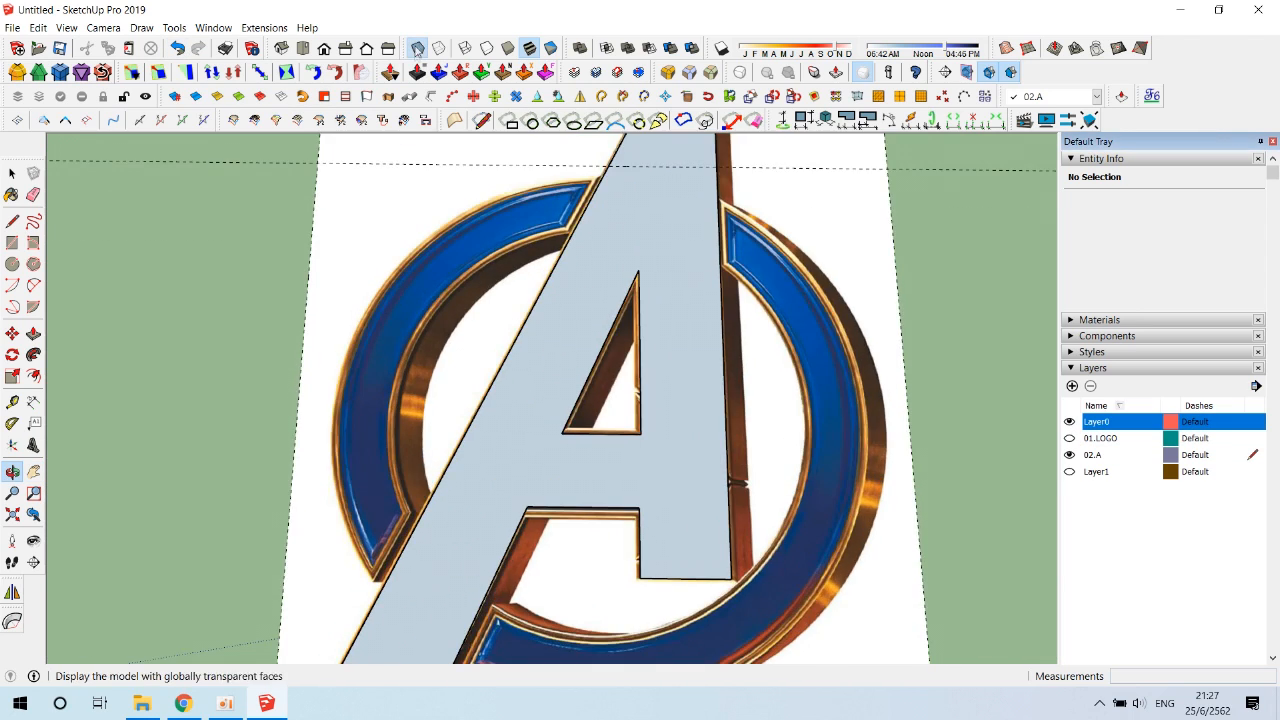
click(417, 48)
- Place a horizontal guide through the crossbar and draw the upper gap's parallel slanted lines from the right edge to the triangular opening
scroll(703, 451, up, 5)
key(t)
click(516, 502)
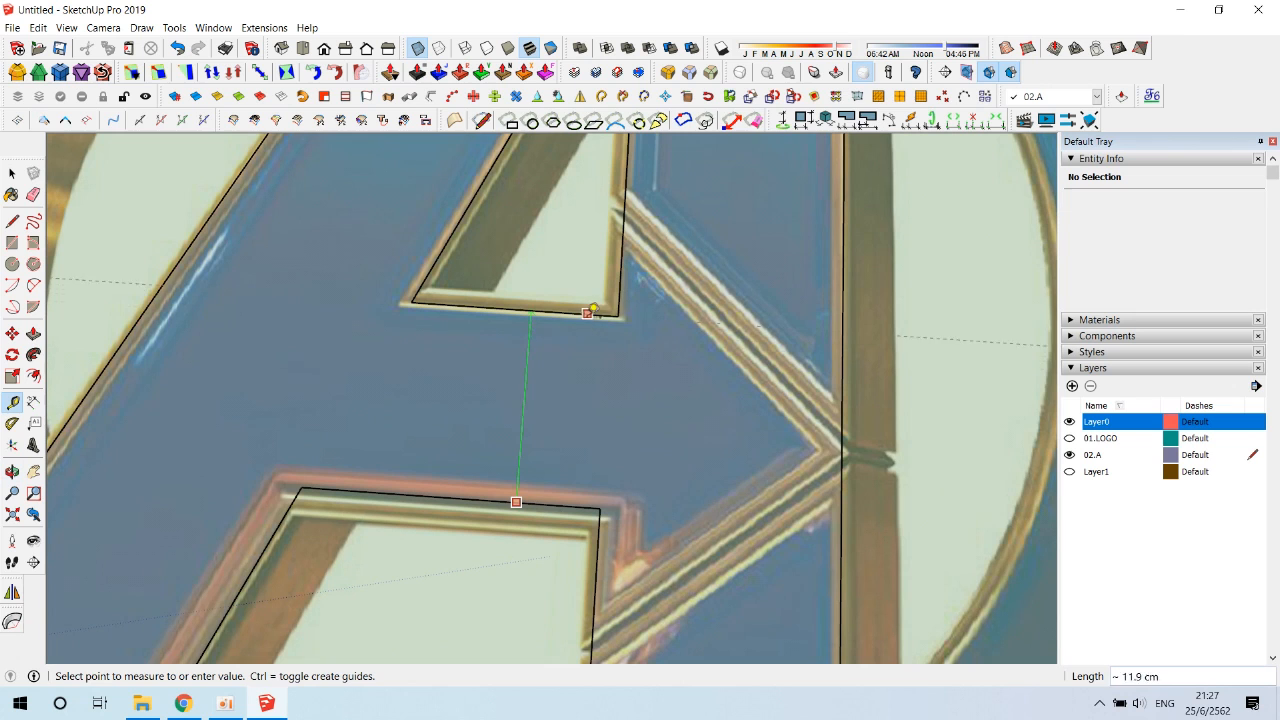
scroll(843, 433, up, 1)
key(l)
click(841, 437)
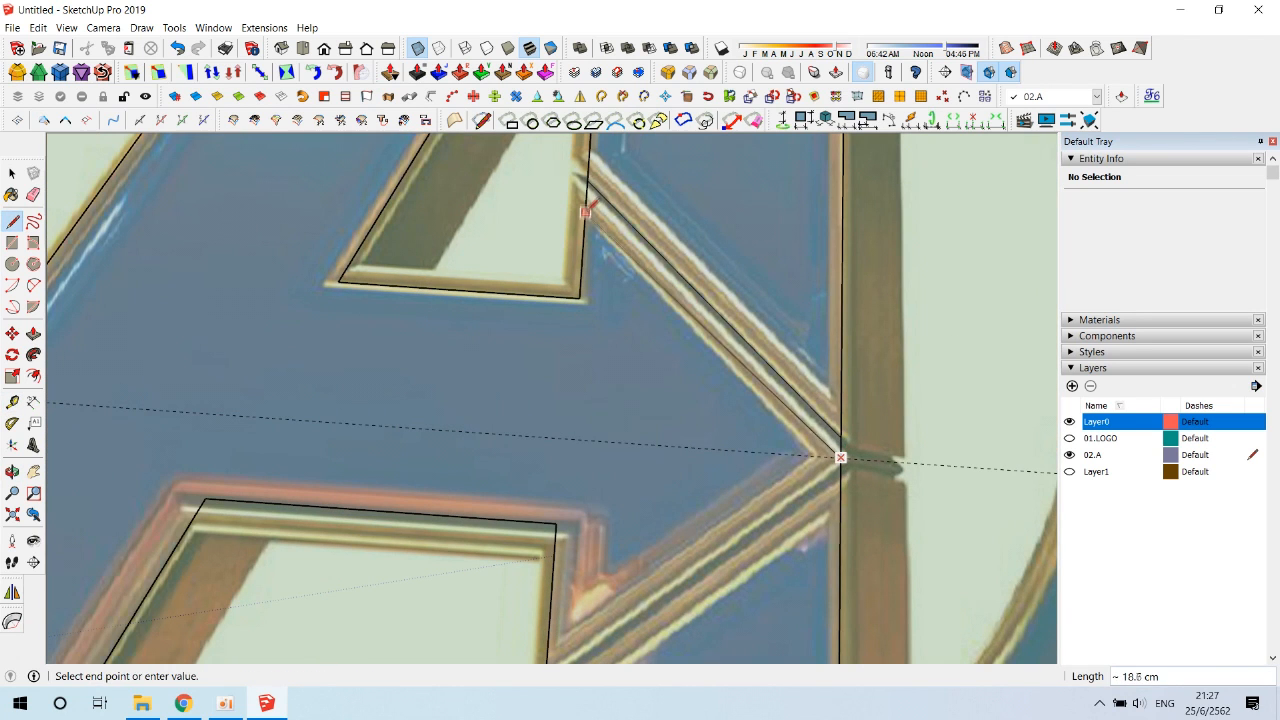
click(689, 291)
key(Escape)
- Draw two parallel slanted lines for the lower gap from the A's right edge to the right foot's inner edge, using a guide
key(l)
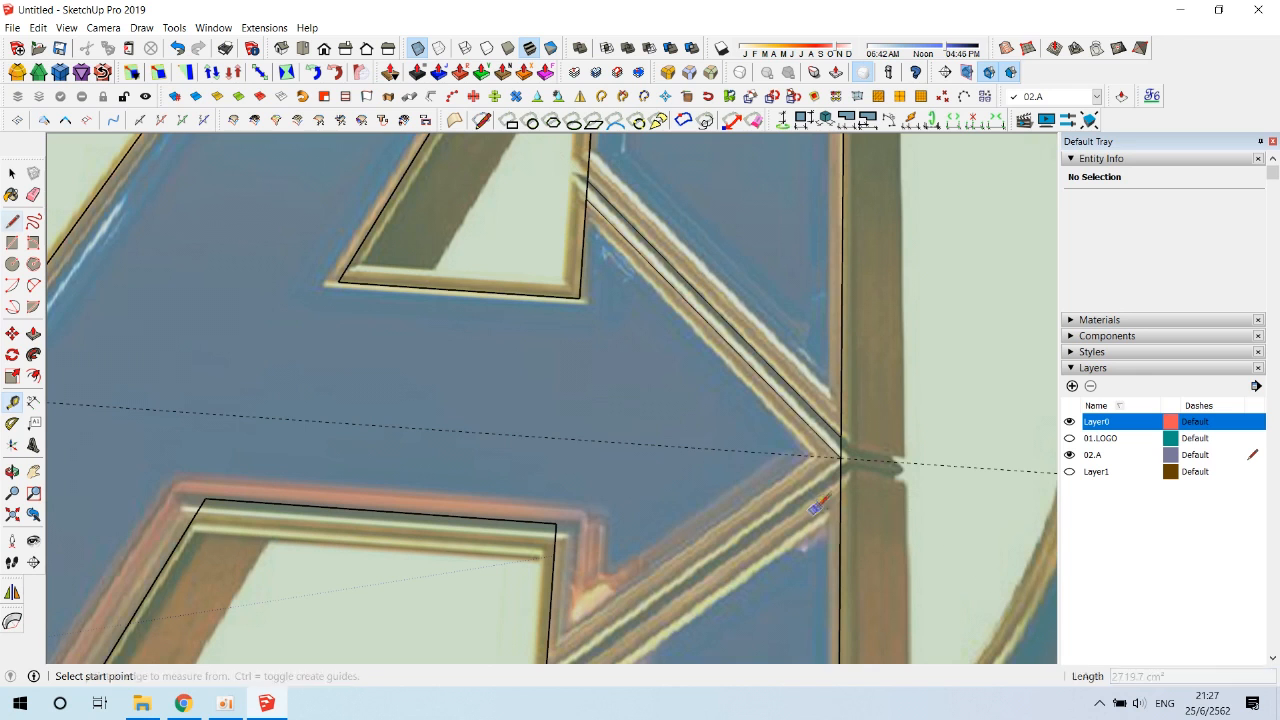
scroll(840, 457, down, 1)
click(840, 457)
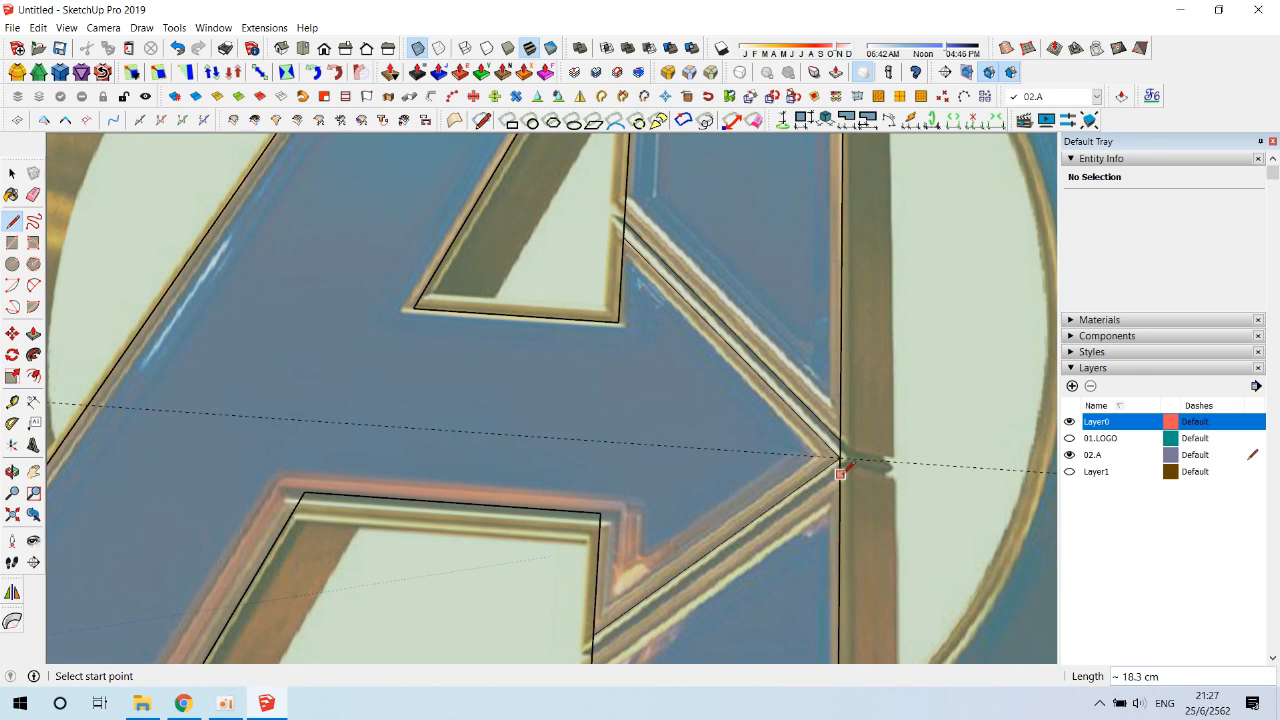
key(t)
click(840, 481)
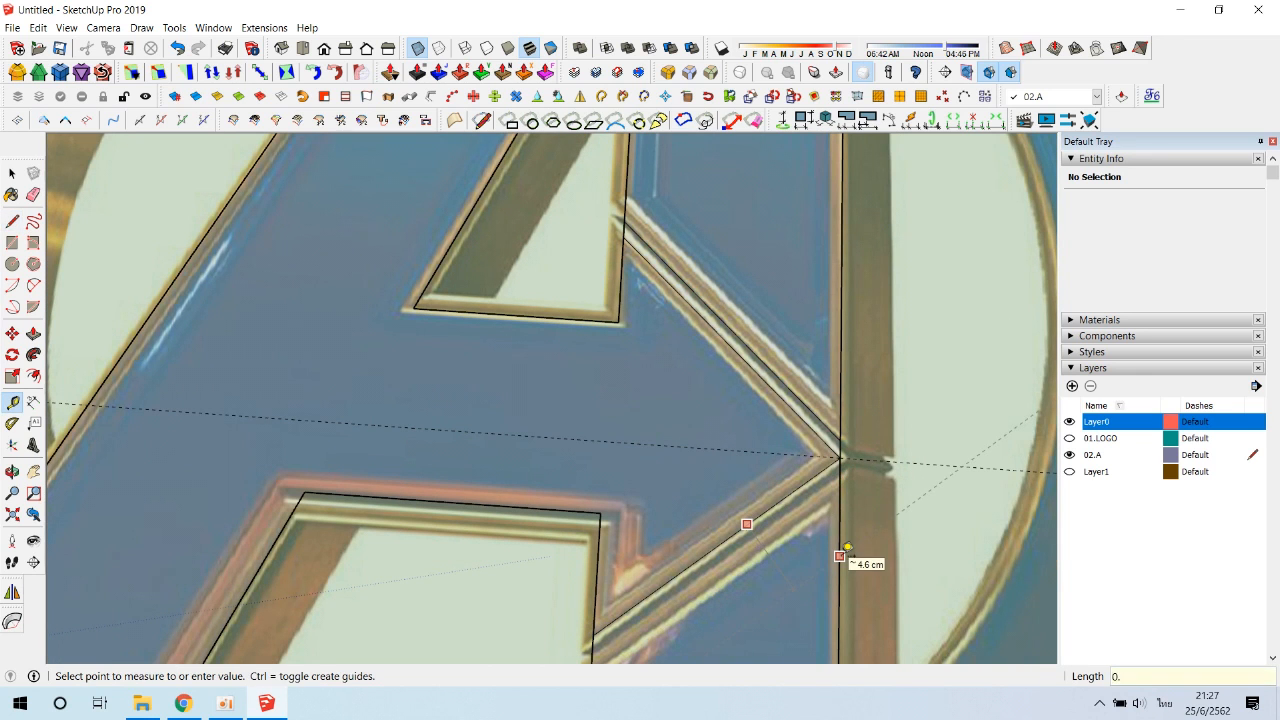
key(l)
click(840, 474)
scroll(840, 474, down, 1)
click(633, 623)
- Turn off X-ray display and offset the outline of the A's main face inward by about 1.5 cm
key(space)
click(792, 505)
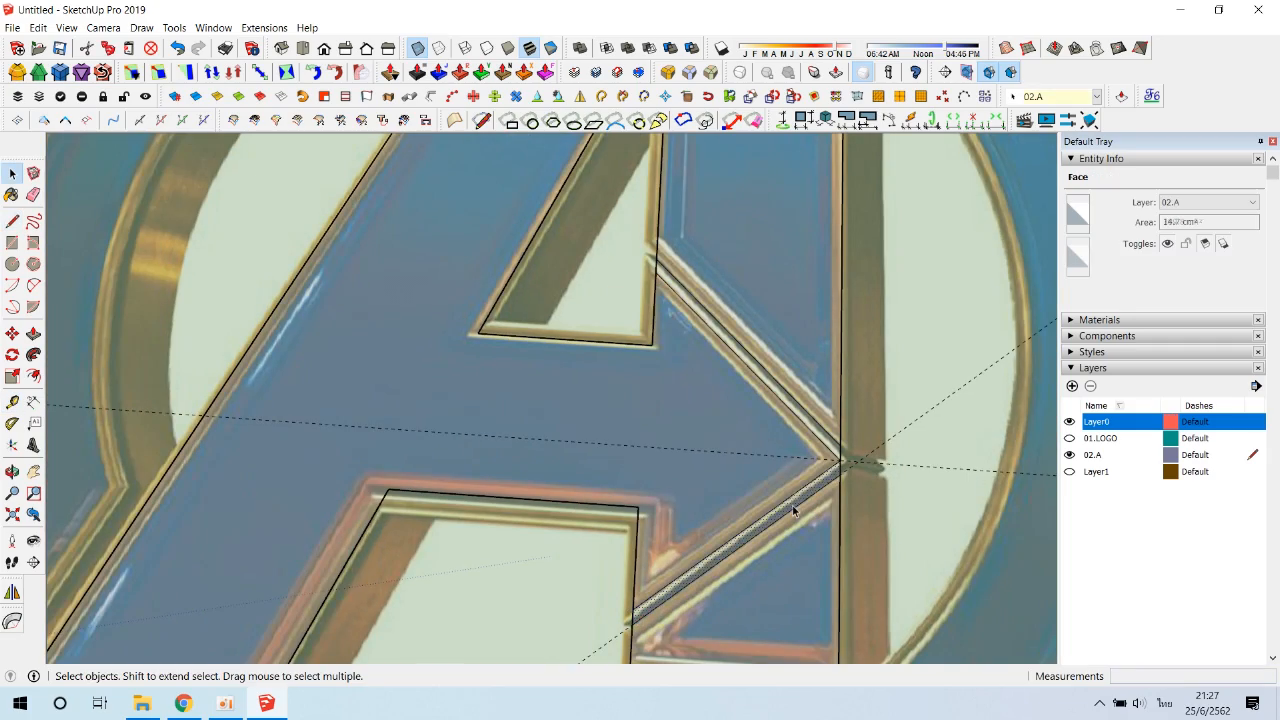
click(777, 339)
scroll(726, 380, down, 3)
scroll(780, 400, up, 4)
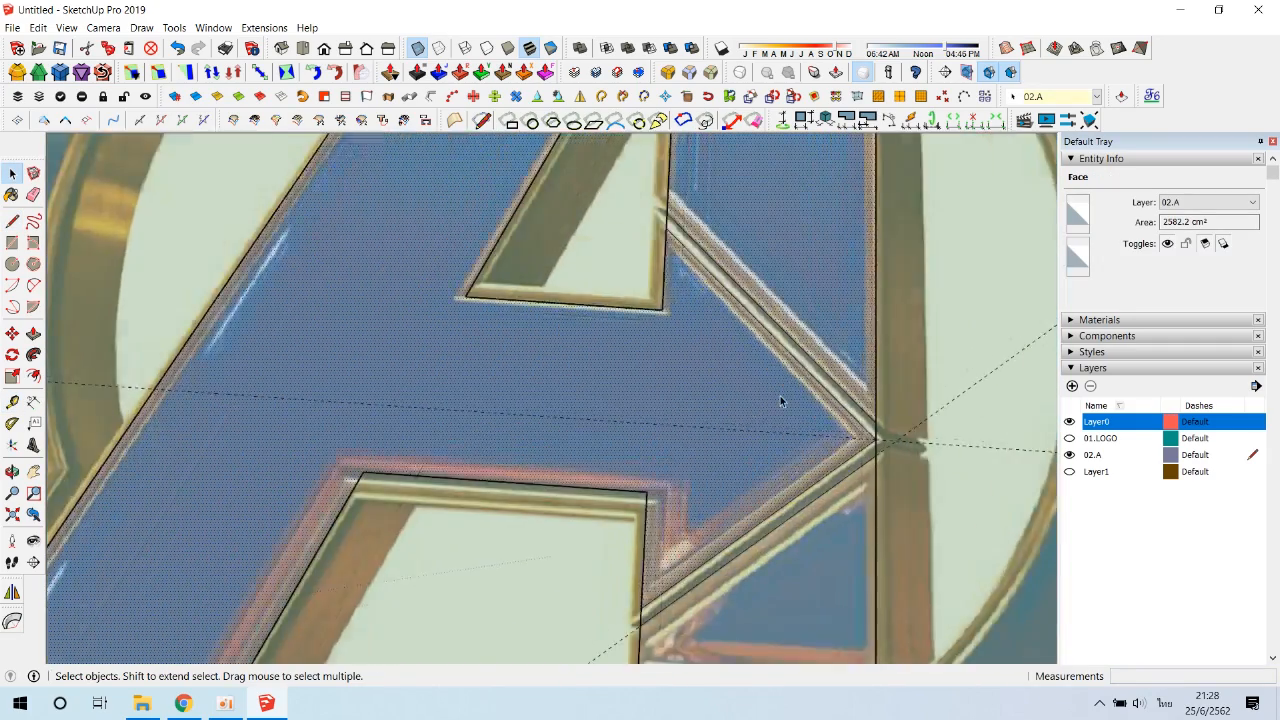
scroll(655, 380, down, 3)
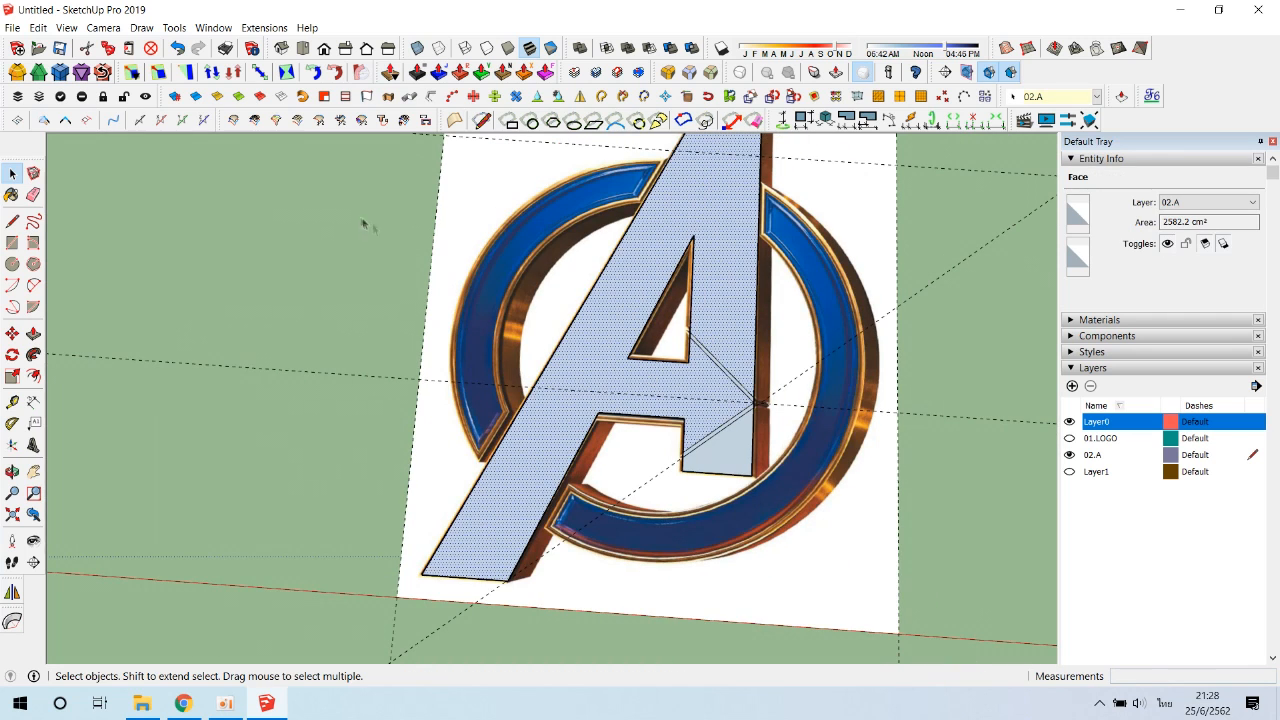
click(448, 516)
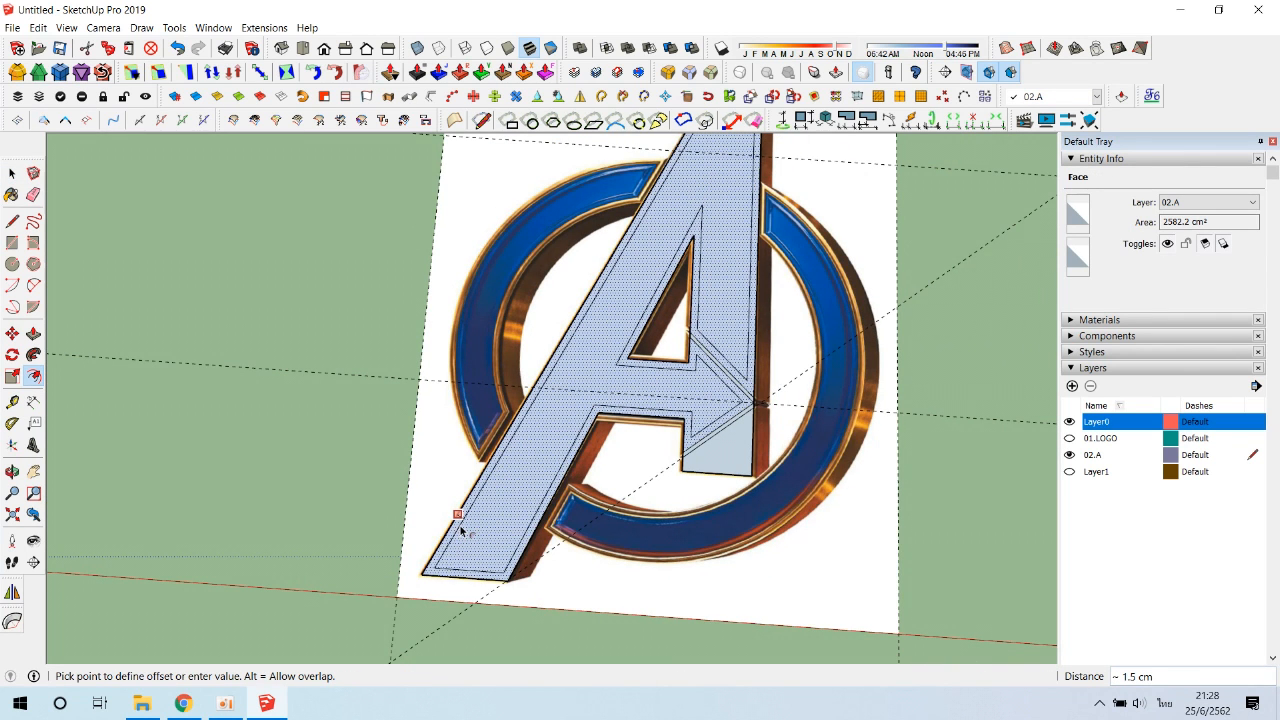
click(462, 530)
key(space)
- Hide Layer0 so that only the 02.A layer is displayed
scroll(762, 406, up, 5)
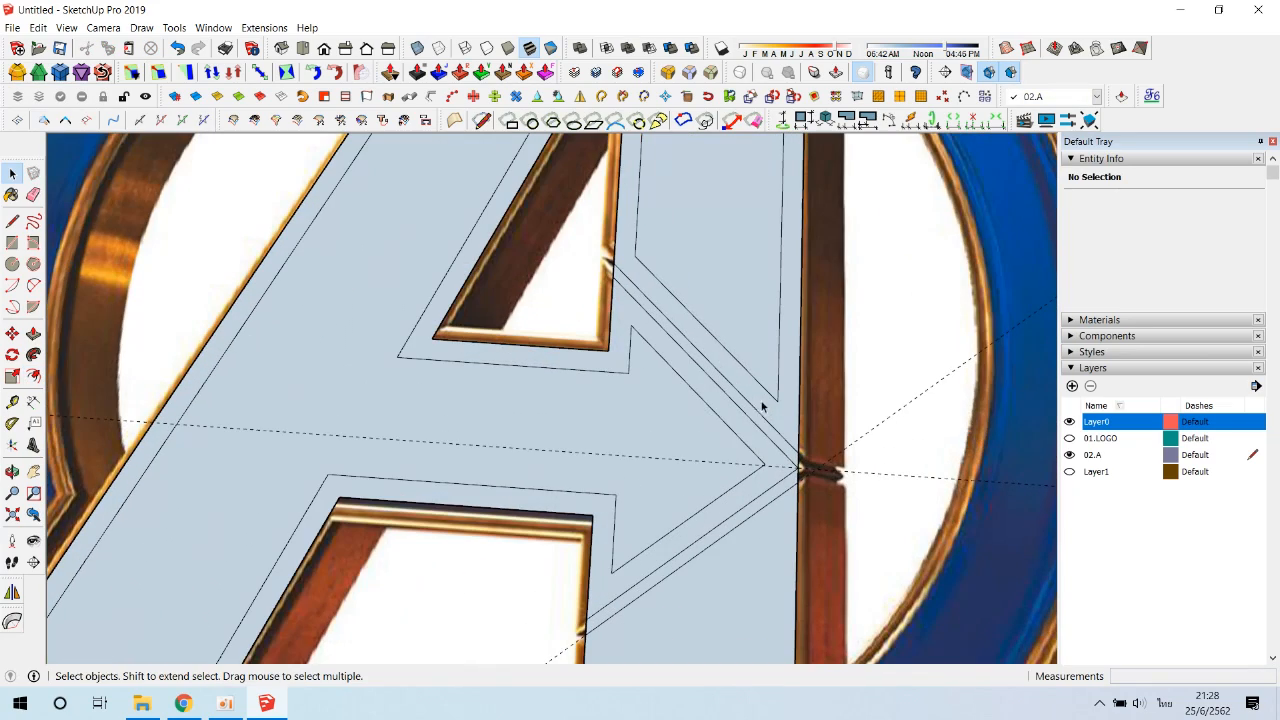
scroll(781, 449, down, 2)
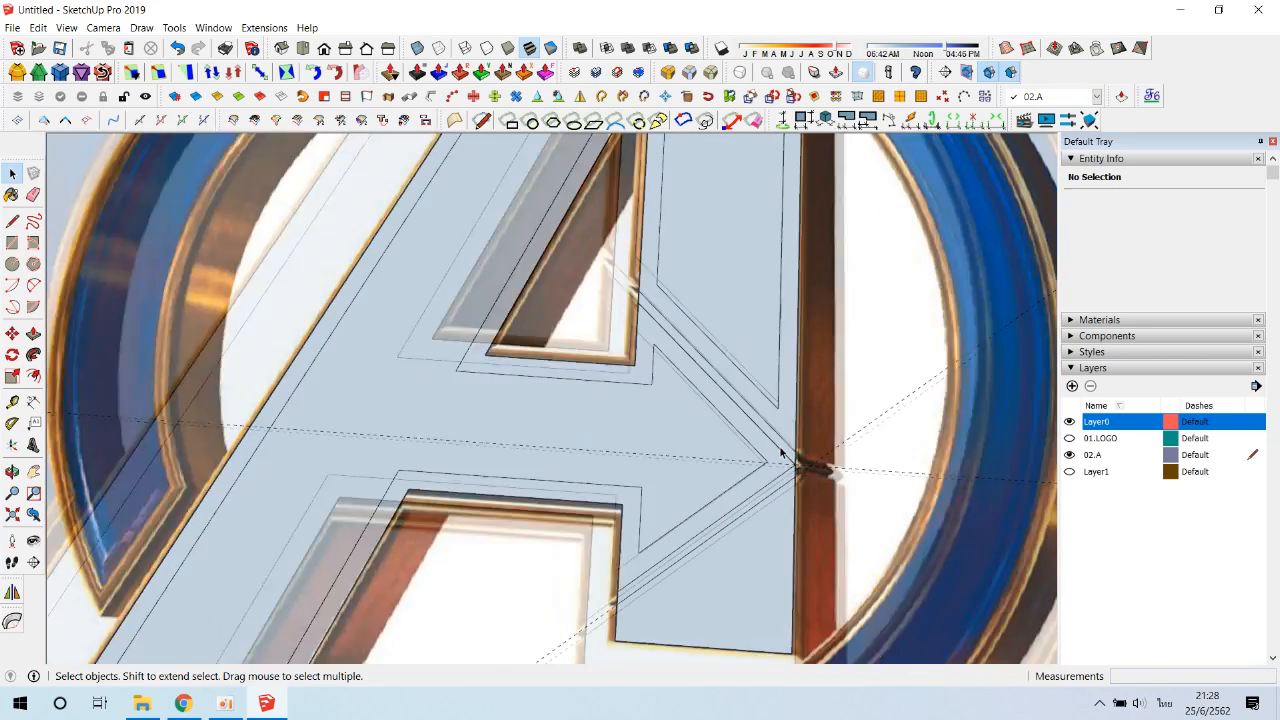
shift+middle_drag(484, 560, 534, 423)
scroll(536, 420, down, 1)
click(1070, 455)
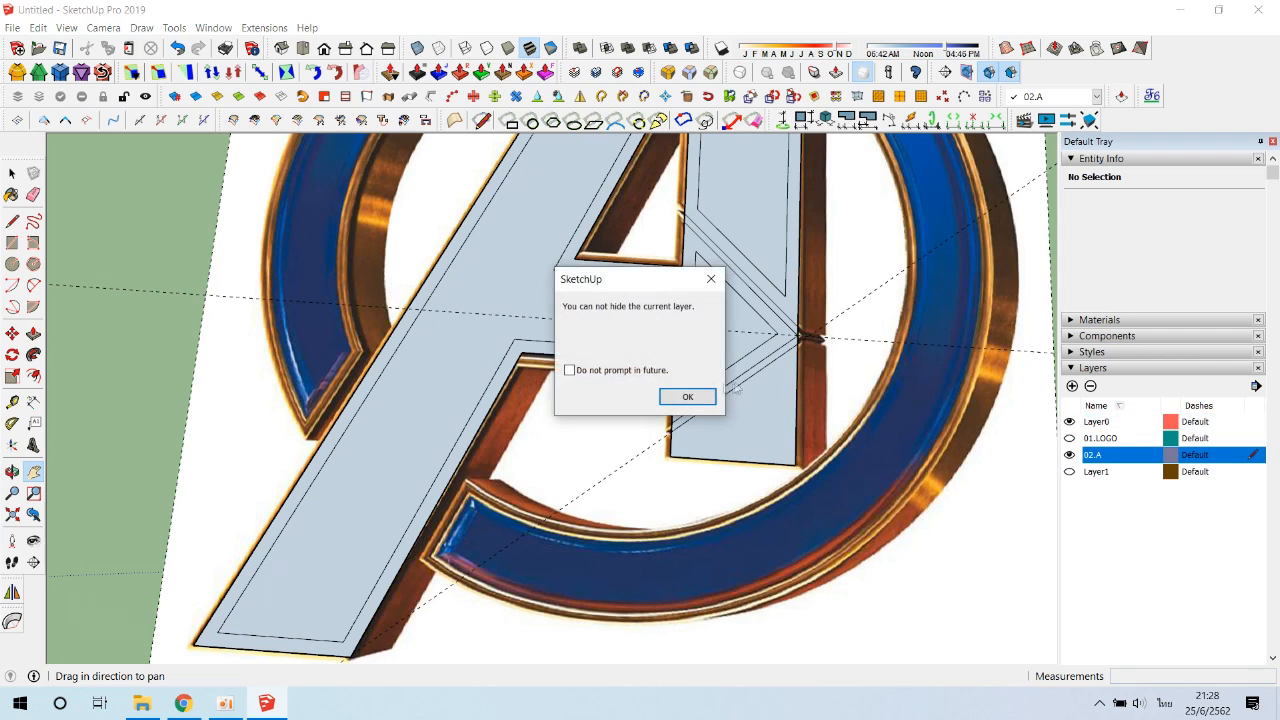
key(Return)
click(1070, 422)
- Raise the whole A by 5 cm and copy it 5 cm down along the blue axis
middle_drag(352, 560, 324, 468)
middle_drag(381, 510, 651, 514)
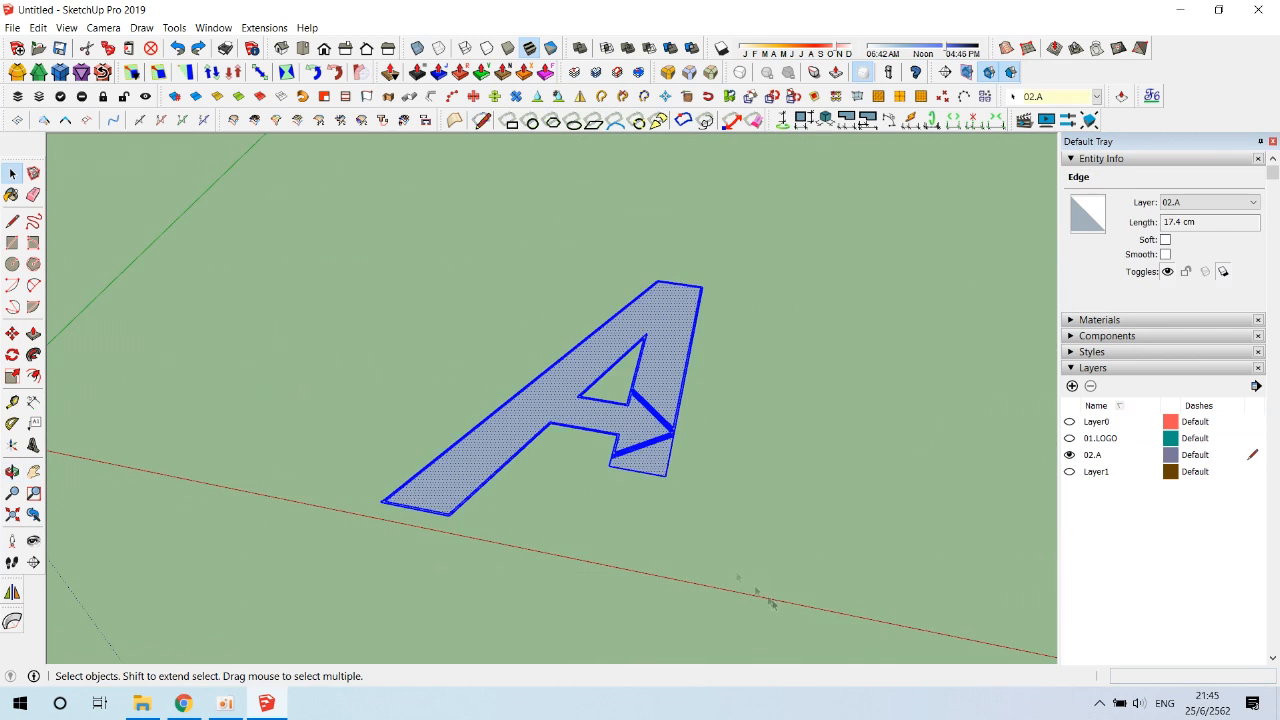
key(m)
click(643, 469)
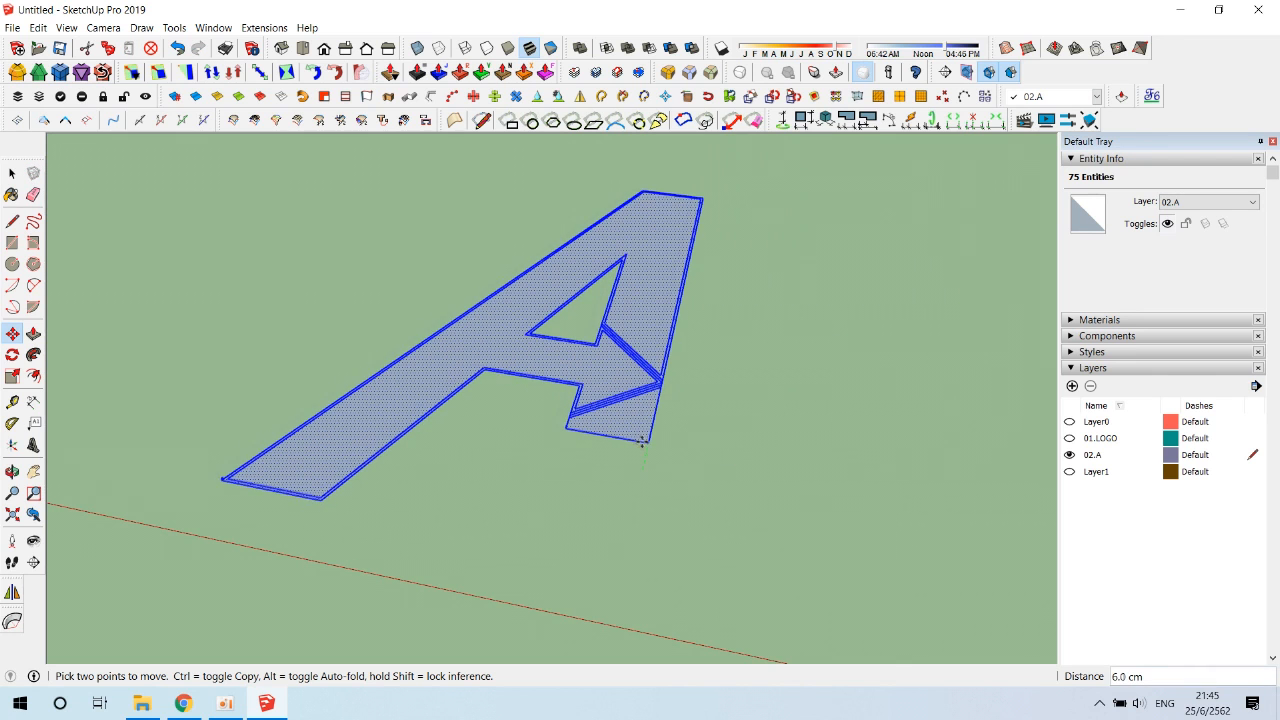
text(5)
key(Return)
middle_drag(640, 439, 674, 440)
key(ctrl)
click(643, 420)
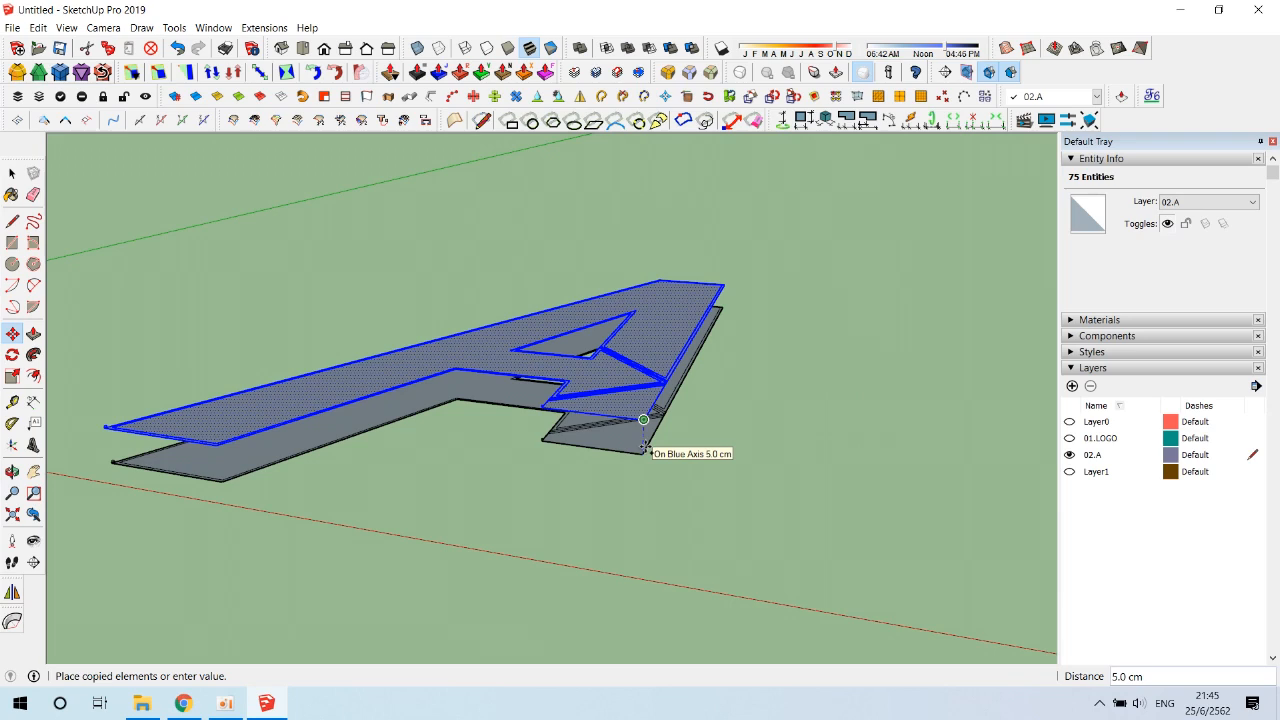
click(645, 449)
key(space)
click(323, 526)
- Delete the inner offset lines along the left leg of the lower A copy
middle_drag(323, 526, 351, 591)
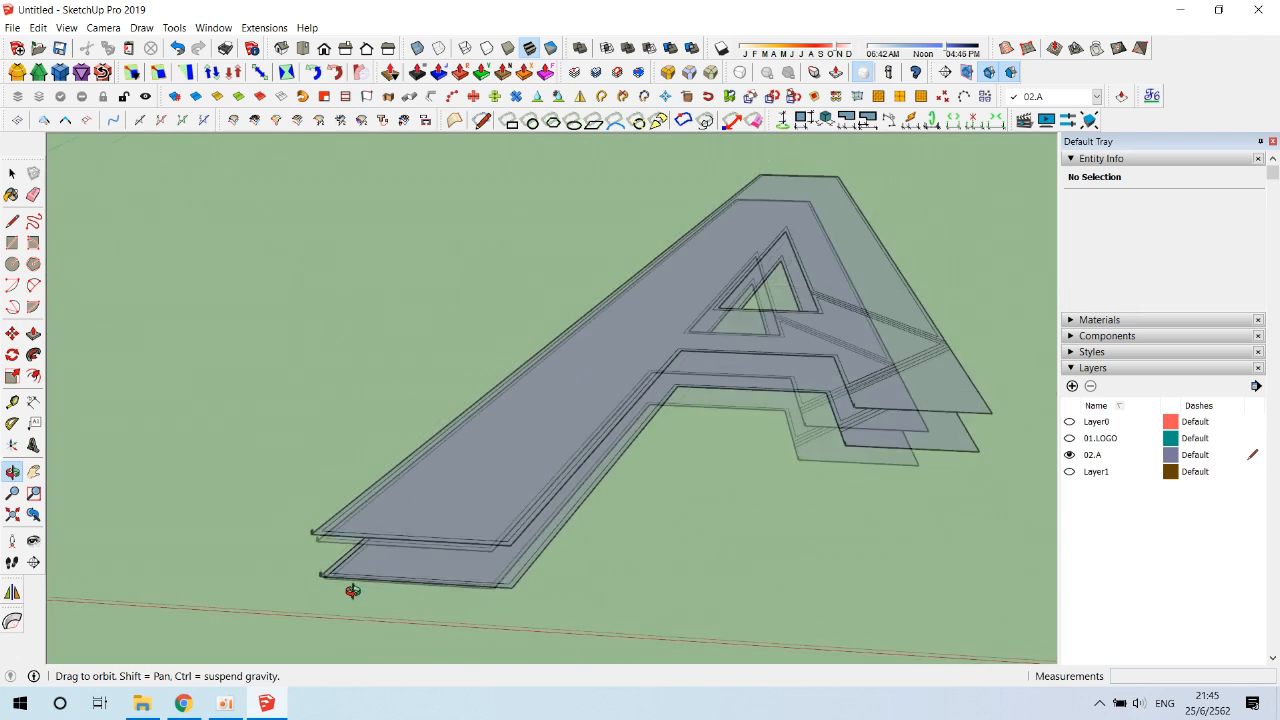
scroll(365, 622, up, 3)
key(Delete)
click(334, 569)
key(Delete)
click(624, 571)
key(Delete)
- Erase the offset and slanted gap lines near the right foot of the lower A copy
scroll(1020, 380, up, 2)
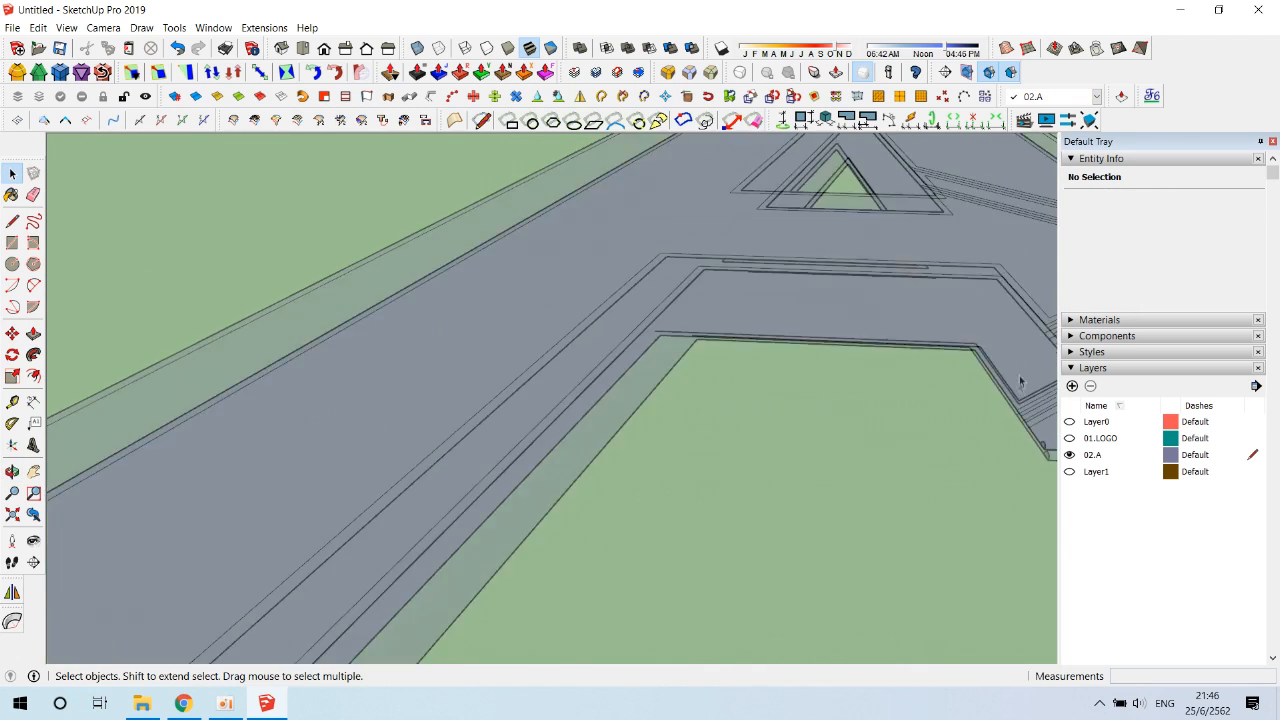
shift+middle_drag(1020, 380, 729, 452)
scroll(760, 485, up, 1)
click(775, 480)
key(Delete)
key(ctrl+z)
scroll(750, 510, up, 1)
key(e)
drag(790, 430, 712, 393)
- Select and delete the remaining interior lines on the lower A copy
middle_drag(855, 472, 580, 355)
scroll(582, 355, up, 2)
key(space)
drag(440, 408, 526, 465)
scroll(505, 463, up, 1)
key(Delete)
scroll(530, 463, down, 3)
mouse_move(615, 474)
shift+middle_down()
mouse_move(643, 451)
mouse_move(529, 316)
shift+middle_up()
key(e)
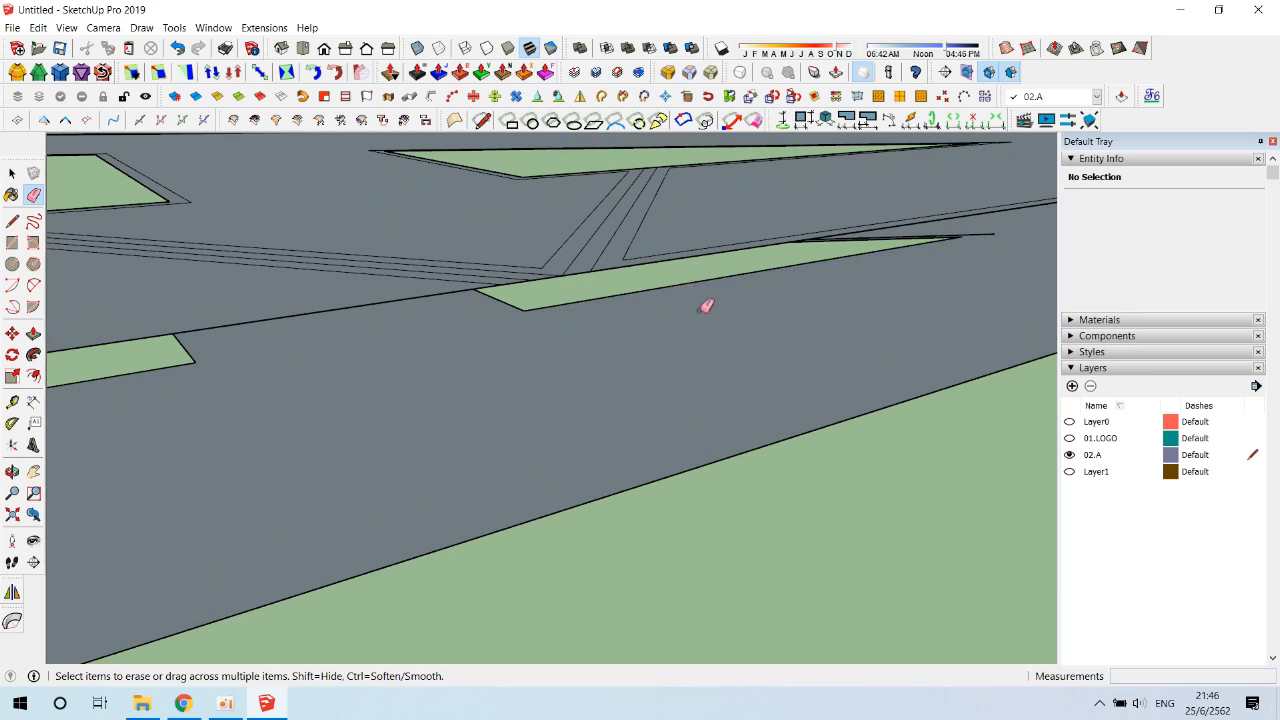
- Try to sweep the small half-round profile along the selected edges of the upper A's right foot with Follow Me
middle_drag(699, 310, 375, 283)
scroll(740, 360, down, 3)
shift+middle_drag(760, 360, 603, 448)
scroll(603, 448, up, 3)
middle_drag(443, 353, 600, 470)
shift+middle_drag(600, 470, 314, 431)
scroll(414, 428, up, 4)
middle_drag(677, 443, 409, 395)
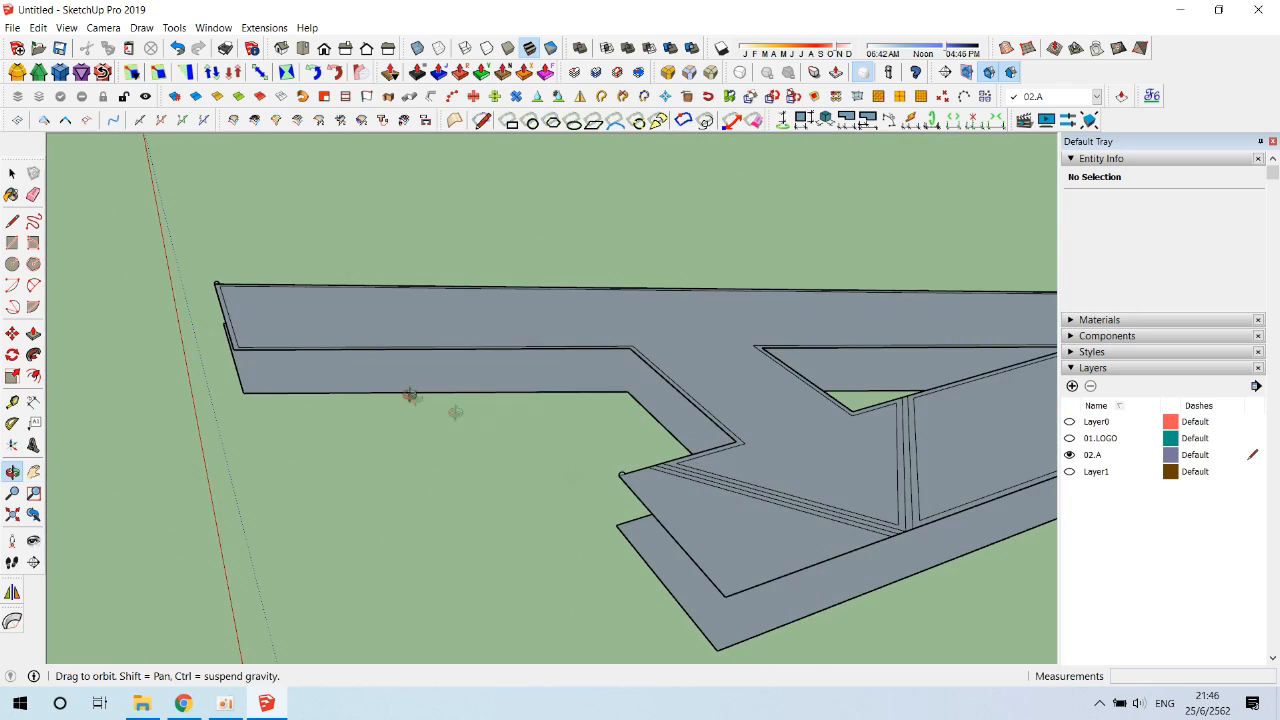
scroll(740, 558, up, 3)
click(599, 555)
shift+click(781, 606)
scroll(1000, 529, up, 2)
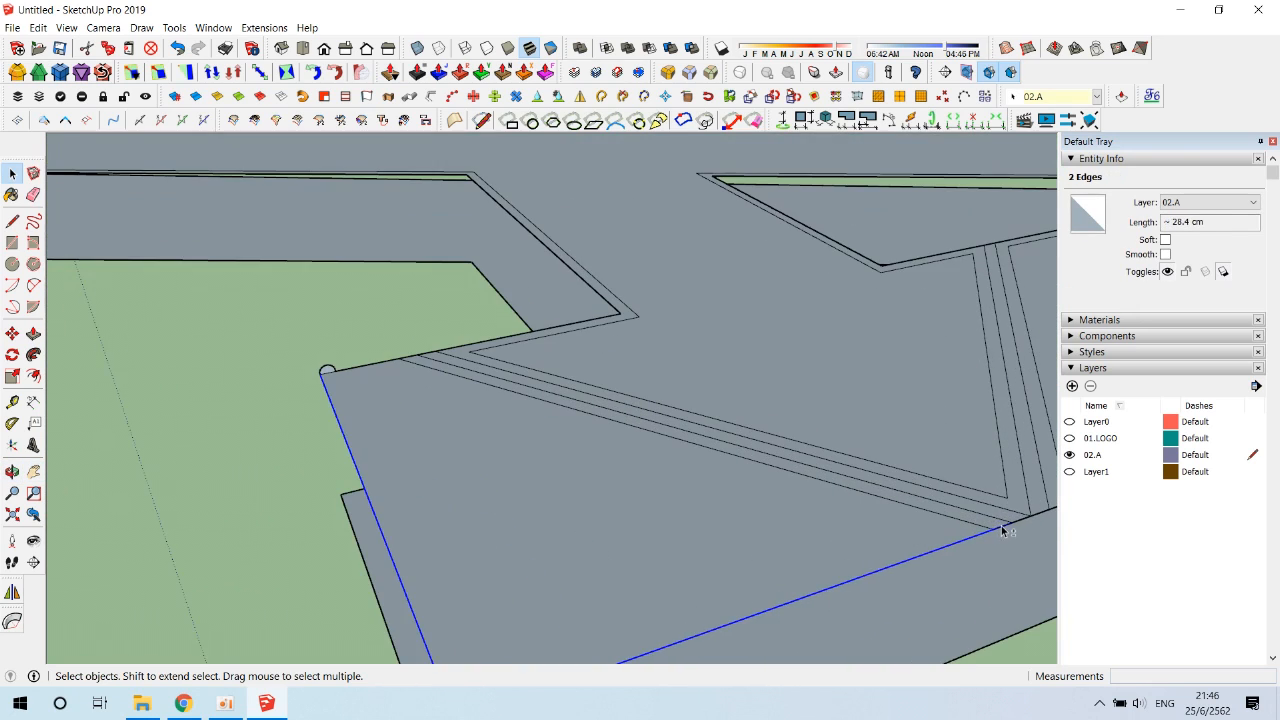
scroll(407, 360, up, 2)
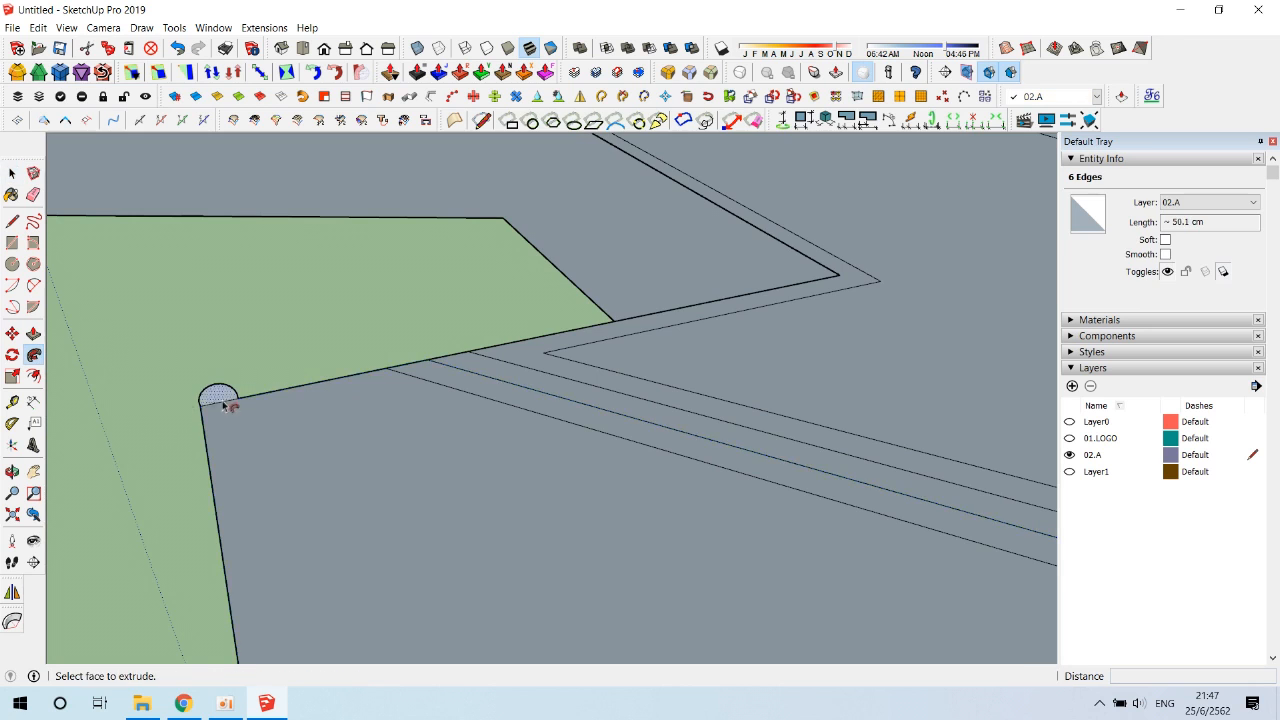
click(223, 405)
scroll(164, 368, down, 3)
key(ctrl+z)
- Select the edges around the upper A's right foot piece and sweep the half-round profile along them with Follow Me
middle_drag(171, 434, 326, 645)
key(space)
click(332, 639)
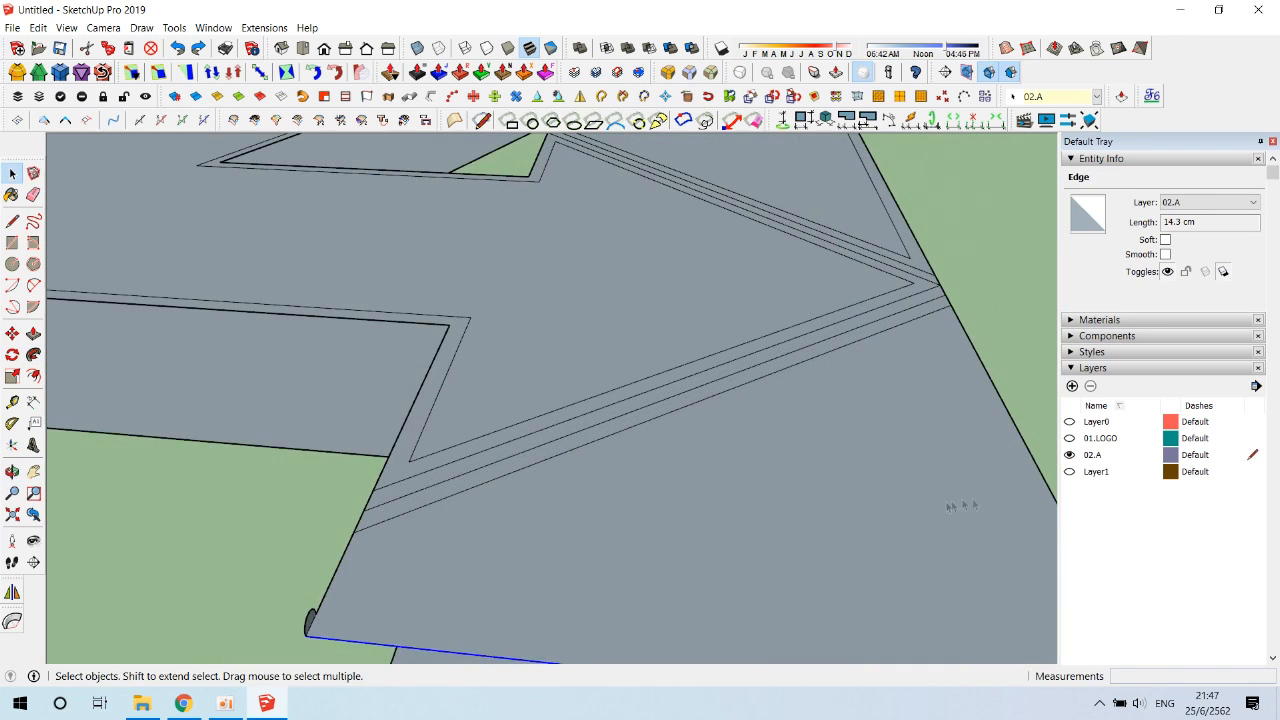
middle_drag(960, 505, 973, 565)
scroll(855, 250, up, 2)
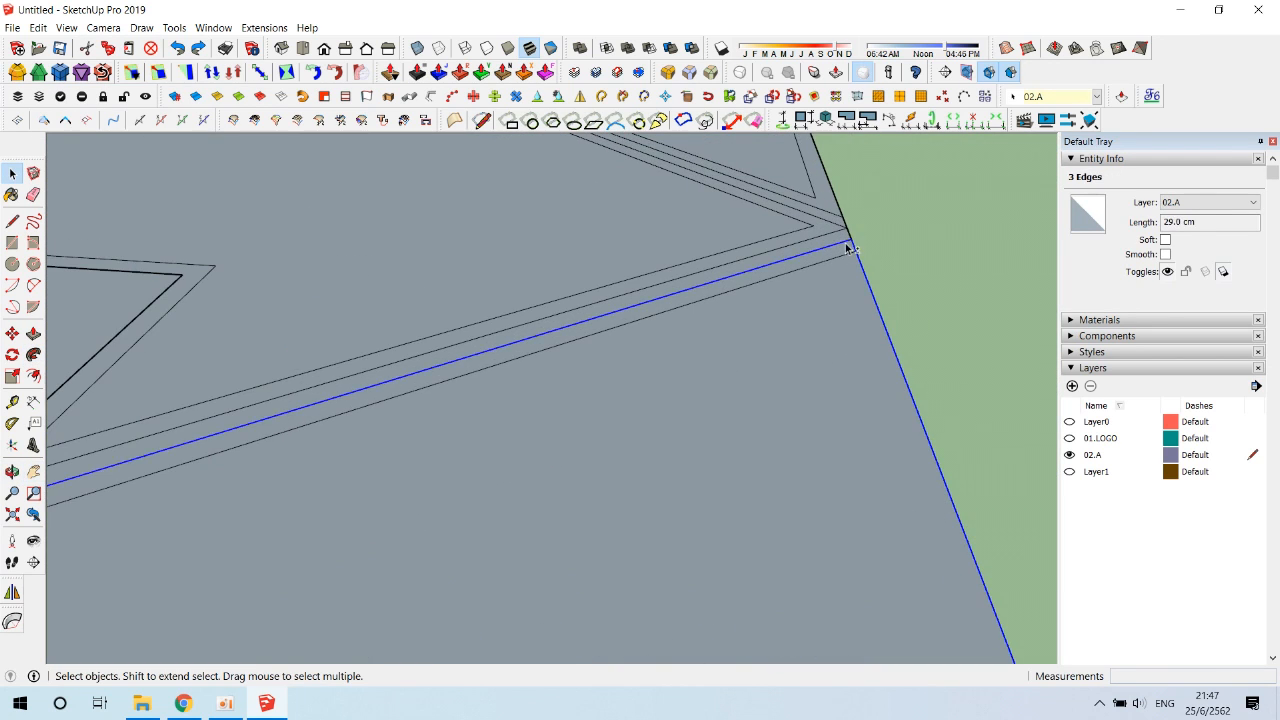
scroll(846, 248, down, 3)
scroll(301, 414, up, 2)
middle_drag(211, 478, 212, 466)
key(f)
click(246, 416)
middle_drag(246, 416, 536, 617)
scroll(536, 617, down, 6)
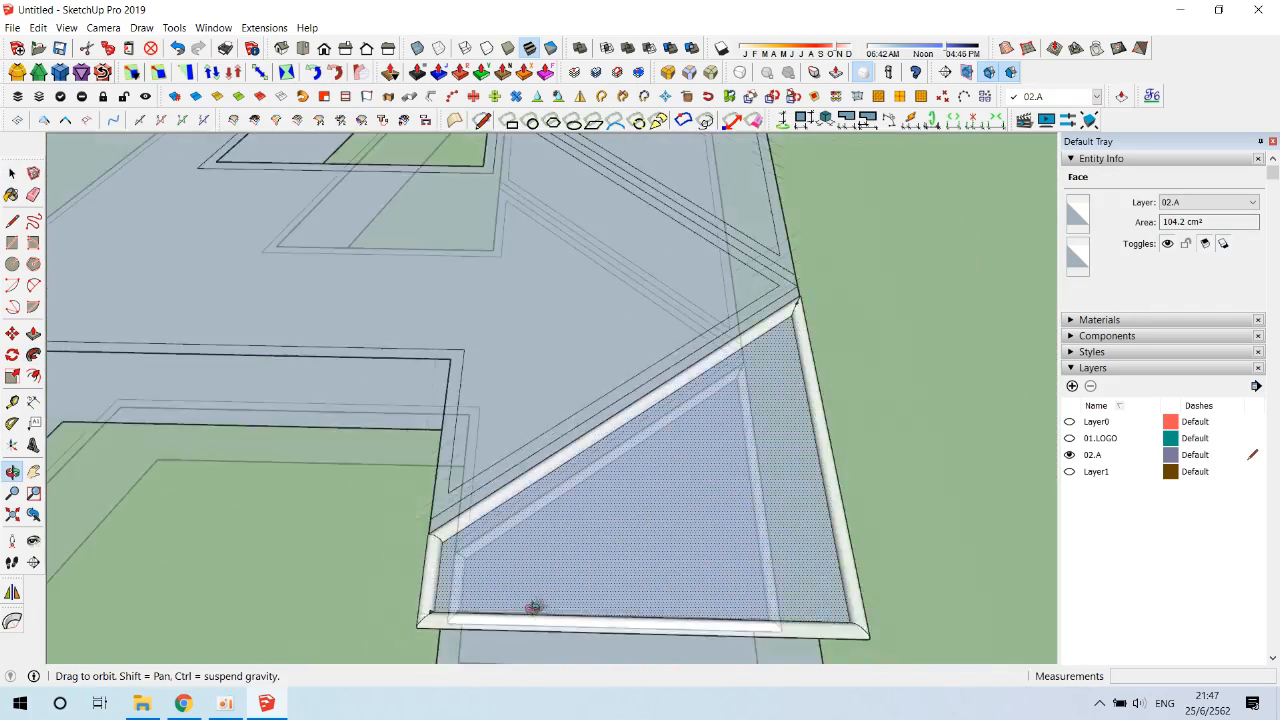
- Reverse the faces of the right foot piece and the upper and lower A copies
key(space)
double_click(494, 412)
right_click(494, 412)
click(548, 189)
double_click(562, 563)
right_click(562, 563)
click(606, 357)
click(630, 520)
right_click(560, 483)
click(609, 275)
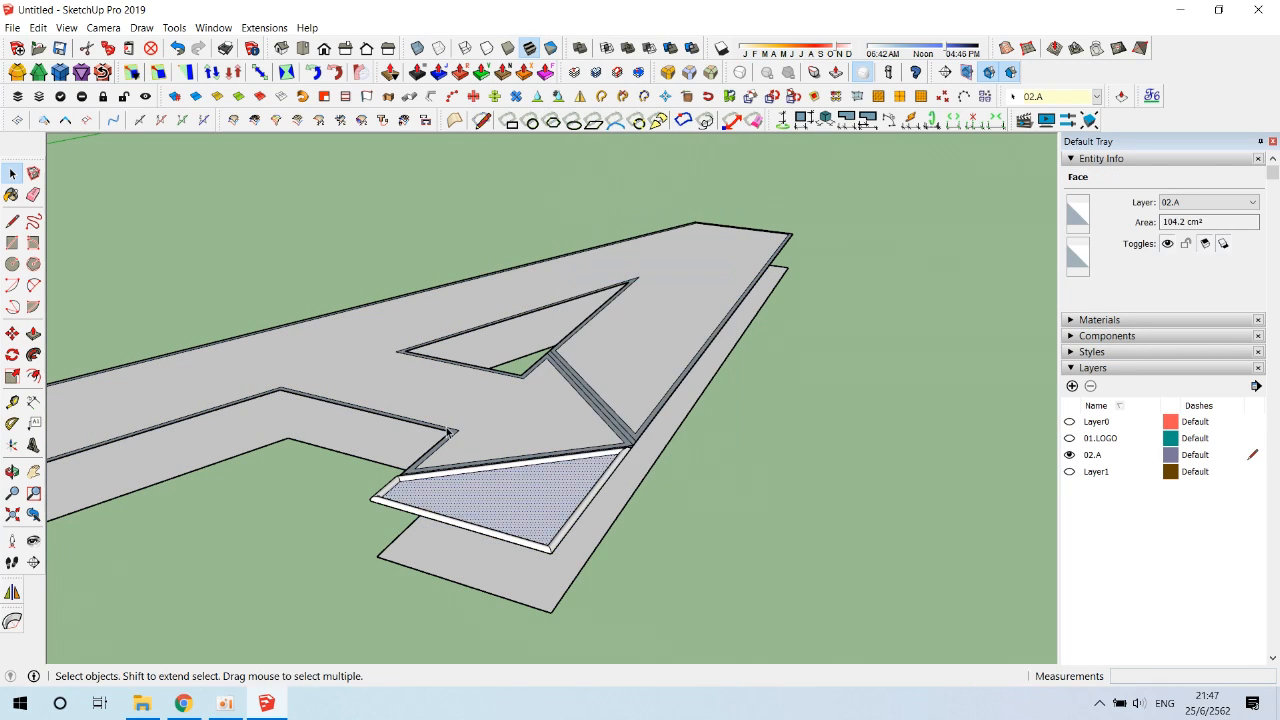
- Select the upper A's edges along the left leg's end and inner side, the crossbar underside, the slanted gaps and the counter's lower corner
triple_click(450, 440)
double_click(446, 428)
middle_drag(100, 510, 180, 525)
shift+middle_drag(180, 525, 200, 533)
scroll(200, 533, up, 1)
click(213, 528)
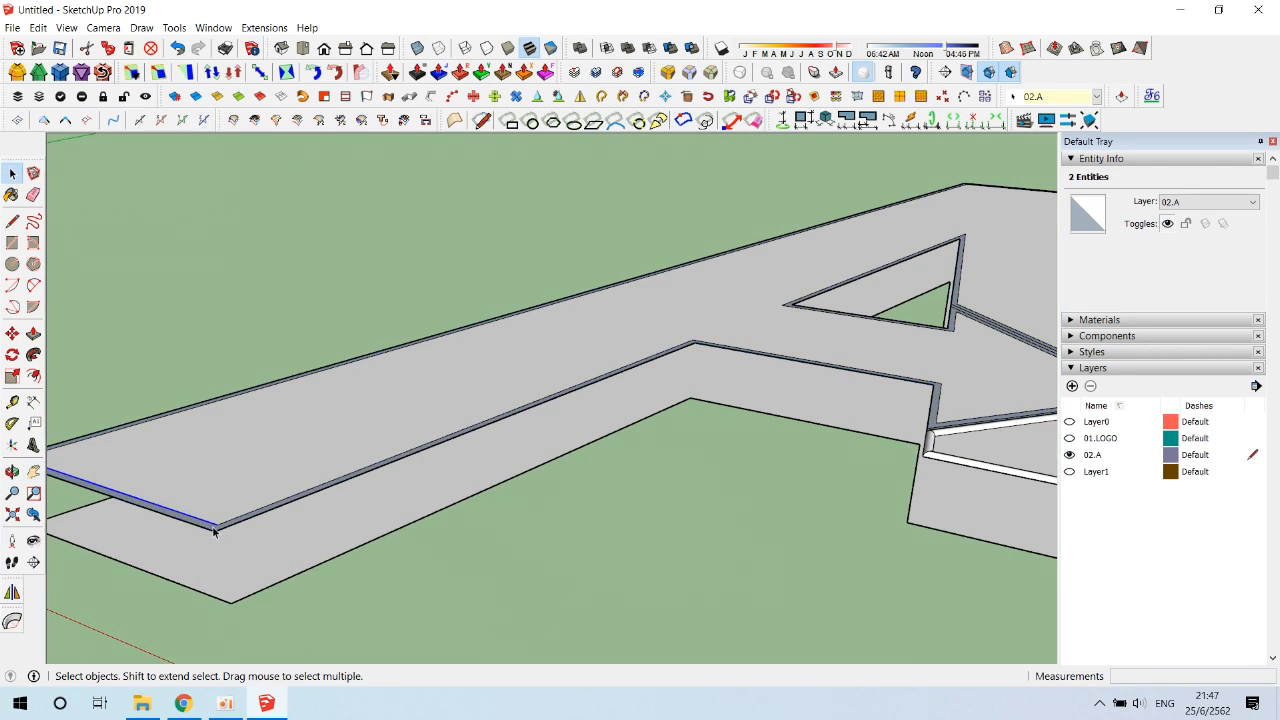
click(166, 516)
middle_drag(640, 390, 714, 529)
scroll(850, 395, up, 2)
shift+click(794, 316)
scroll(807, 383, up, 2)
shift+click(805, 385)
scroll(808, 424, down, 1)
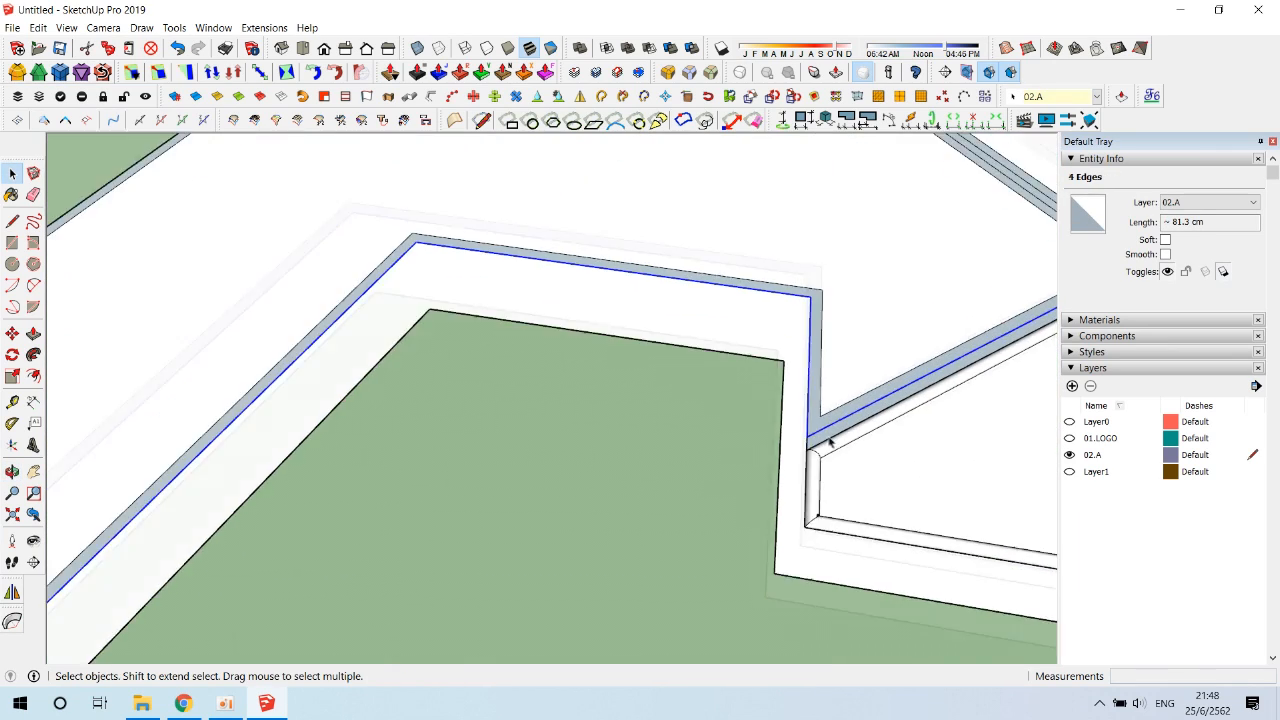
shift+click(826, 436)
shift+middle_drag(1040, 305, 827, 525)
scroll(600, 280, up, 2)
shift+click(583, 345)
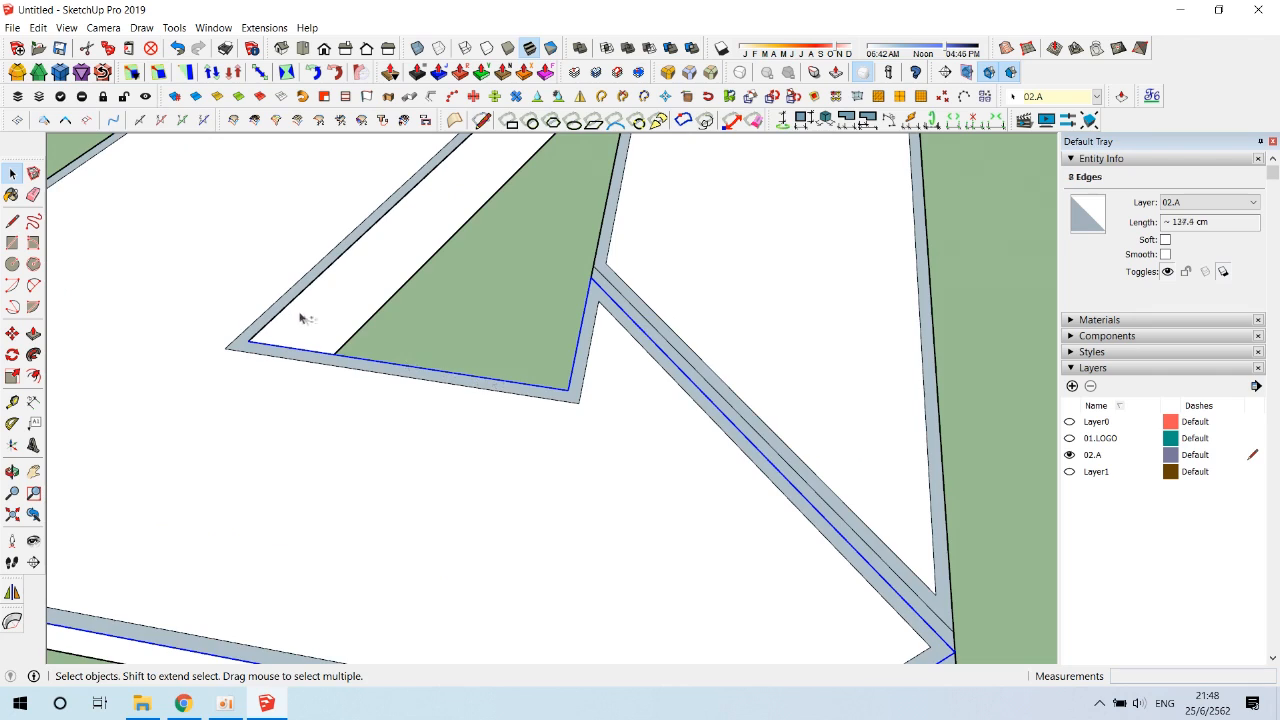
- Add the counter's remaining sides, the upper piece's gap edge and the A's outer right, top and left edges to the selection
shift+click(284, 308)
scroll(300, 318, down, 2)
shift+middle_drag(434, 306, 488, 403)
shift+click(529, 449)
scroll(533, 602, up, 2)
shift+click(530, 607)
scroll(524, 598, down, 1)
shift+click(697, 594)
scroll(698, 595, down, 1)
shift+middle_drag(706, 220, 770, 540)
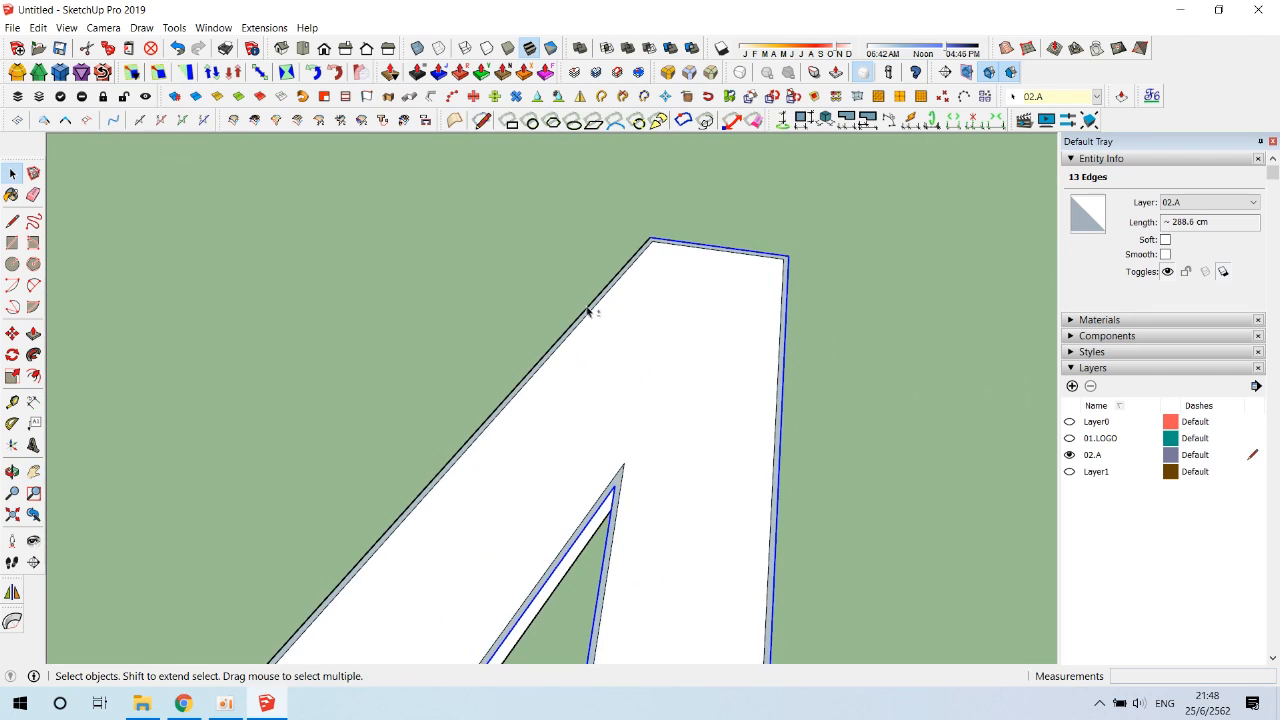
shift+click(588, 311)
- Sweep the half-round profile at the left leg's end corner along the selected edges with Follow Me
scroll(588, 311, down, 2)
shift+middle_drag(588, 311, 622, 203)
scroll(420, 530, up, 2)
shift+middle_drag(480, 540, 263, 366)
scroll(420, 310, up, 3)
middle_drag(436, 322, 392, 288)
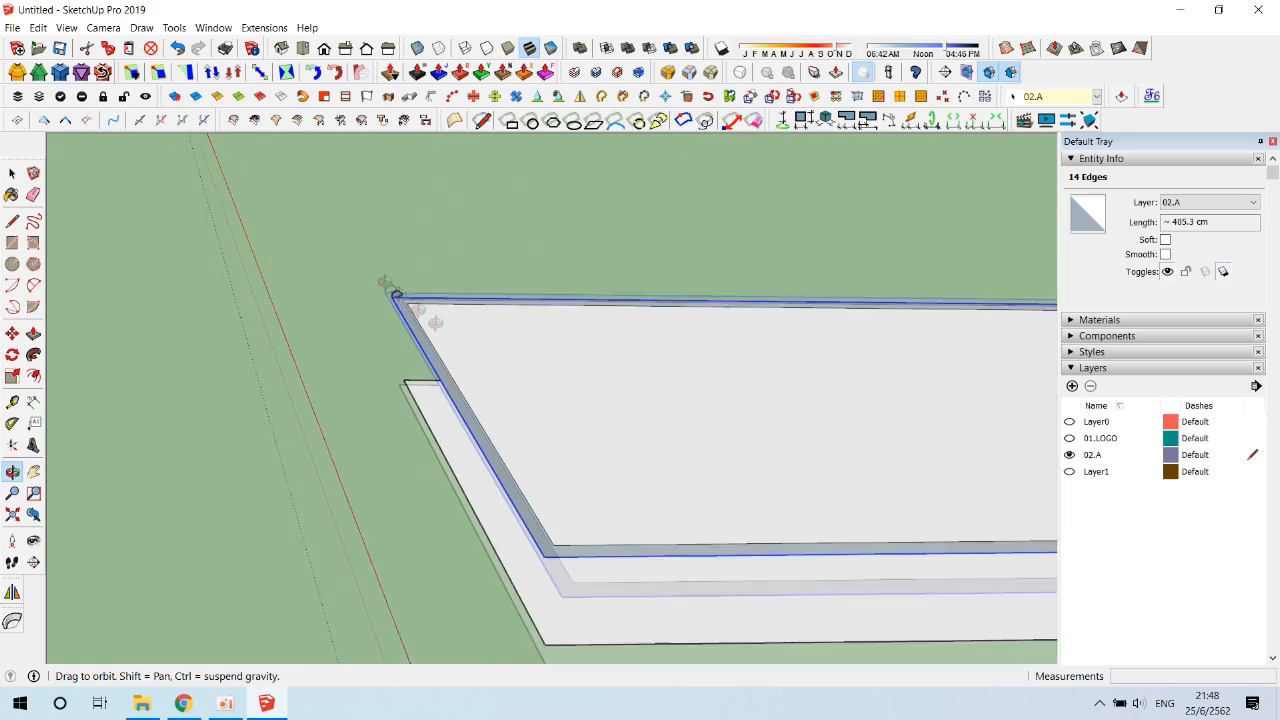
key(f)
click(391, 292)
scroll(334, 386, down, 4)
middle_drag(334, 386, 815, 618)
- Draw connecting lines between the lower and upper A at the right foot and inner corners to close the side walls
key(k)
scroll(783, 538, up, 4)
middle_drag(783, 538, 311, 609)
scroll(544, 410, down, 3)
middle_drag(609, 460, 634, 507)
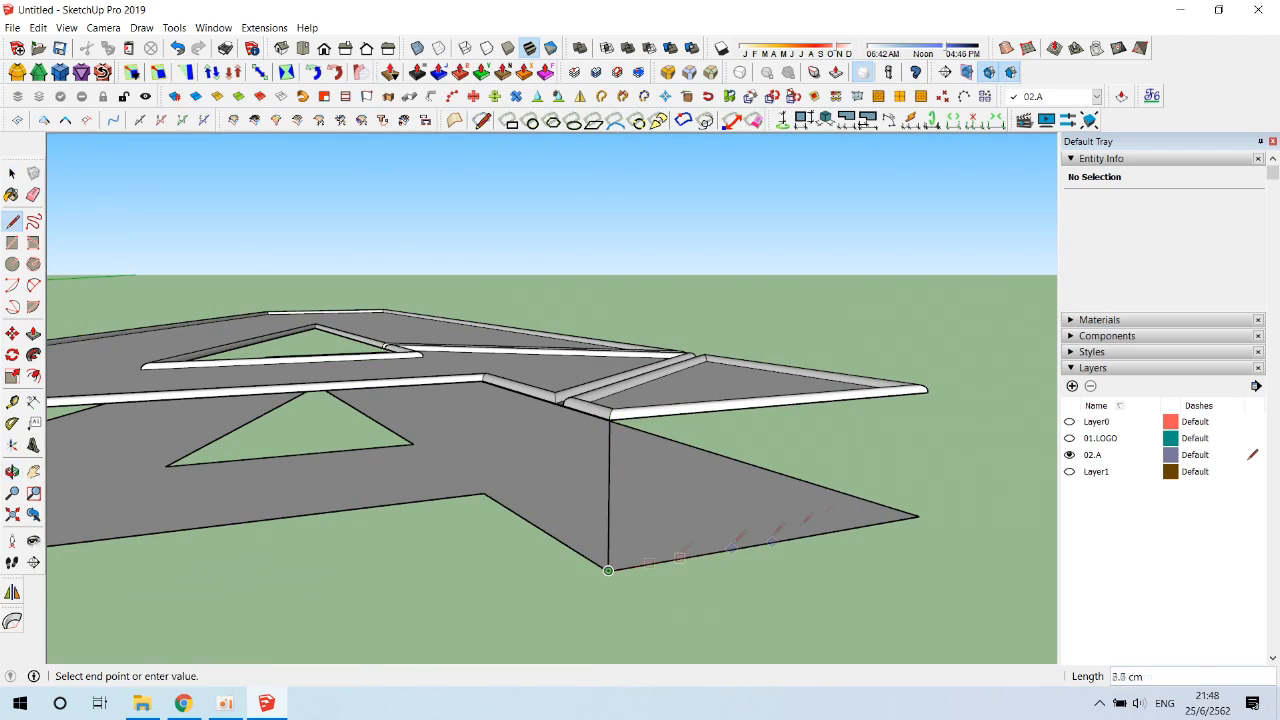
click(919, 516)
click(483, 379)
middle_drag(483, 379, 418, 475)
click(203, 445)
scroll(192, 400, up, 3)
click(423, 361)
scroll(510, 500, down, 3)
shift+middle_drag(510, 500, 800, 423)
scroll(390, 520, down, 2)
shift+middle_drag(390, 520, 575, 459)
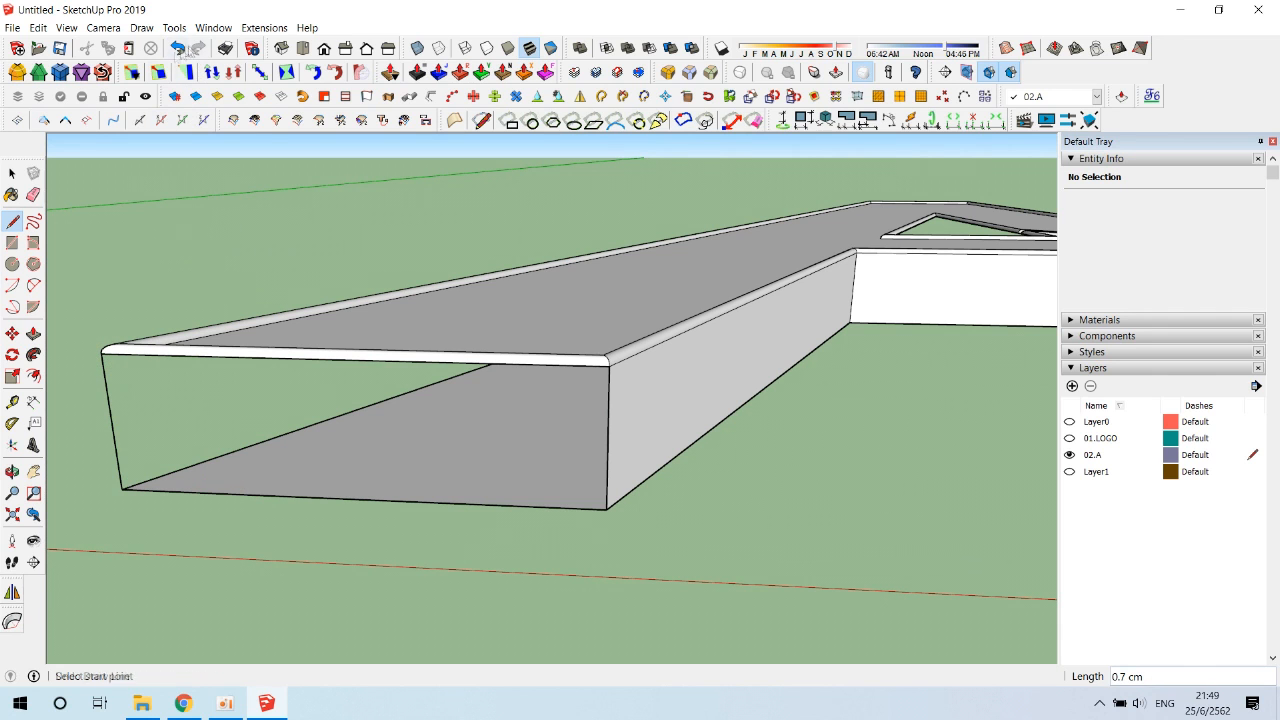
- Undo the last line and connect the left leg's end corners between the lower and upper A with lines
key(ctrl+z)
scroll(116, 503, up, 2)
click(128, 481)
scroll(101, 298, up, 2)
click(101, 298)
middle_drag(300, 440, 462, 573)
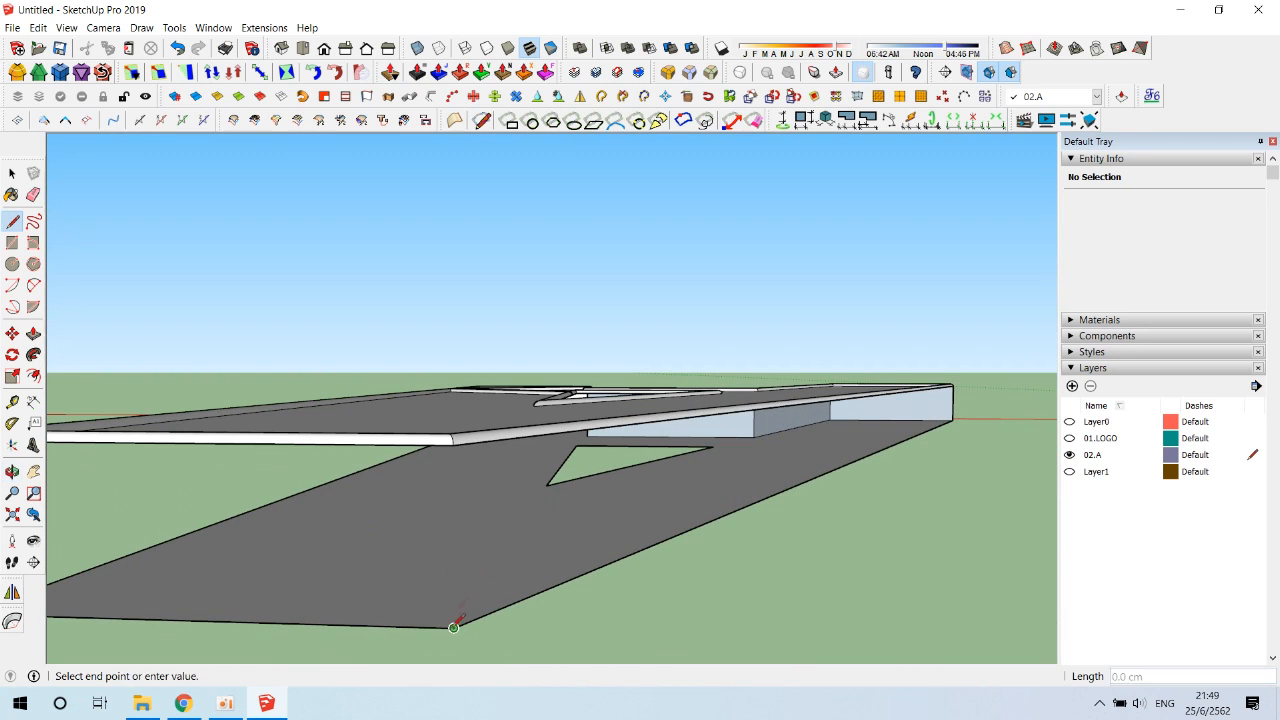
shift+middle_drag(453, 444, 551, 557)
middle_drag(347, 591, 569, 546)
- Reverse the faces of the A's inside-out side wall
key(space)
right_click(569, 540)
click(657, 346)
click(803, 474)
- Draw lines from the lower A's triangular opening up to the upper one's corners to close the opening's inner walls
middle_drag(803, 474, 543, 217)
scroll(460, 250, up, 4)
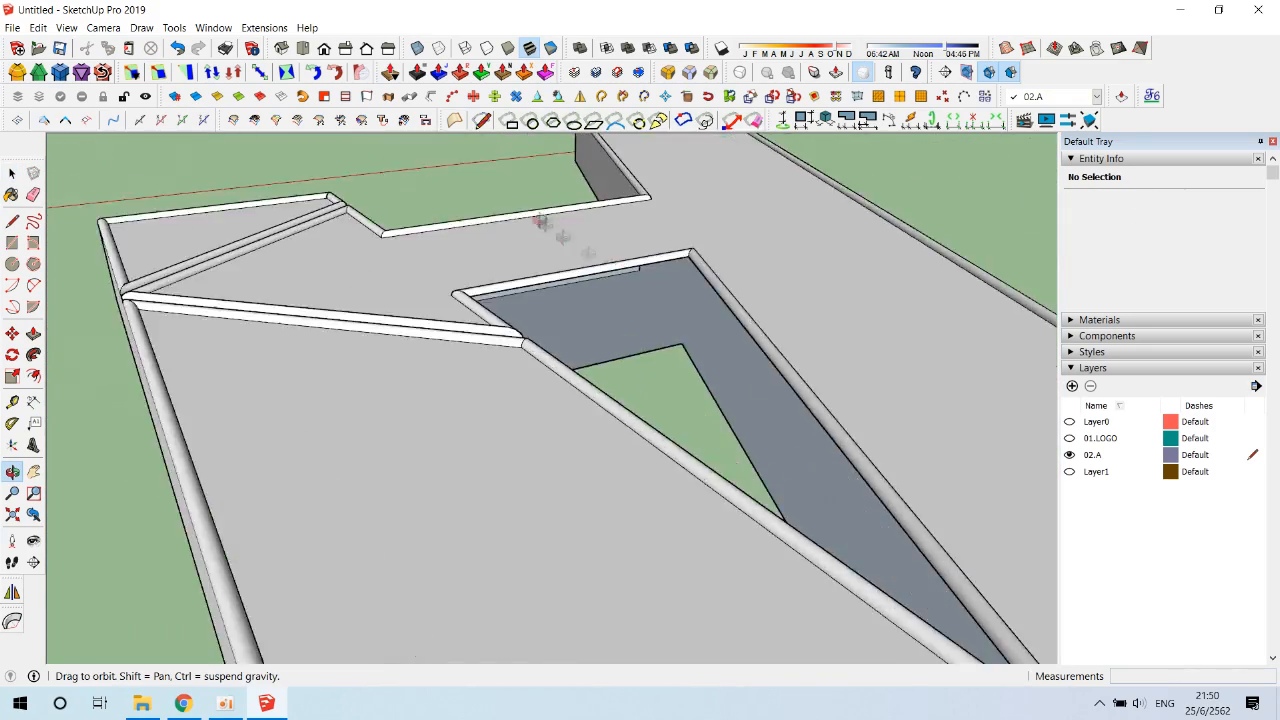
scroll(400, 334, up, 4)
key(l)
click(415, 415)
middle_drag(410, 459, 780, 321)
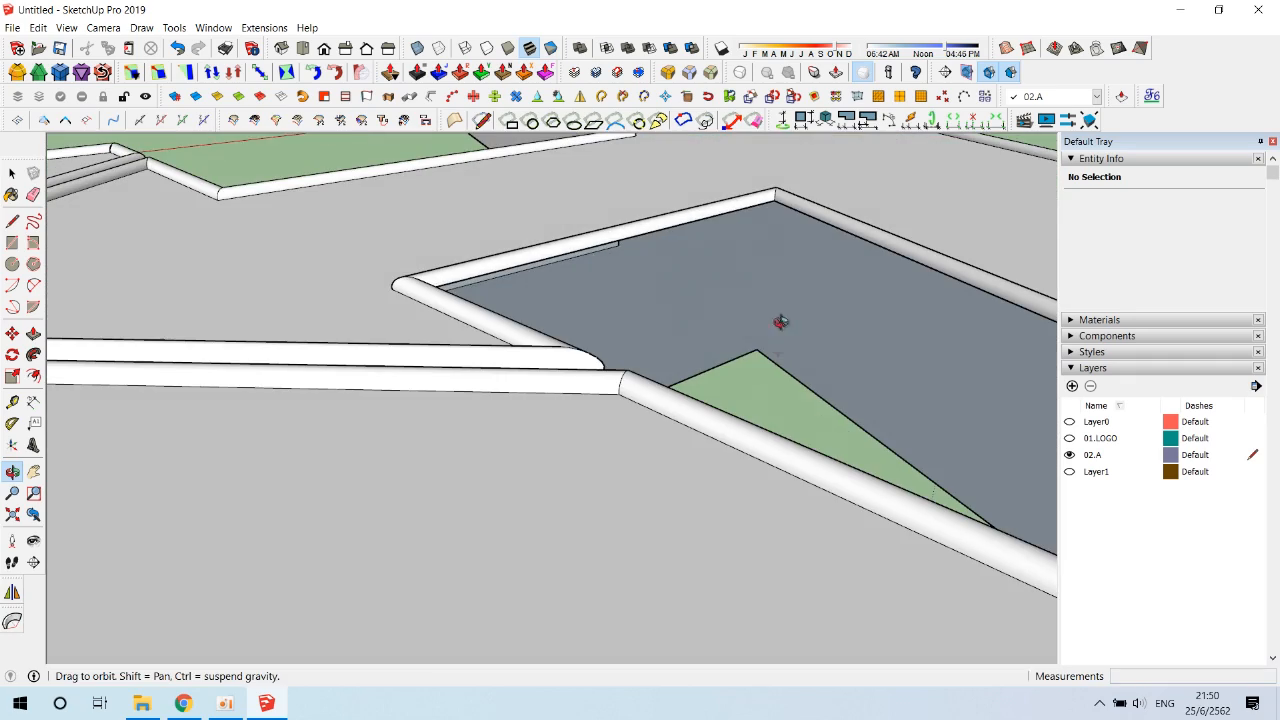
middle_drag(780, 197, 646, 375)
scroll(653, 291, up, 2)
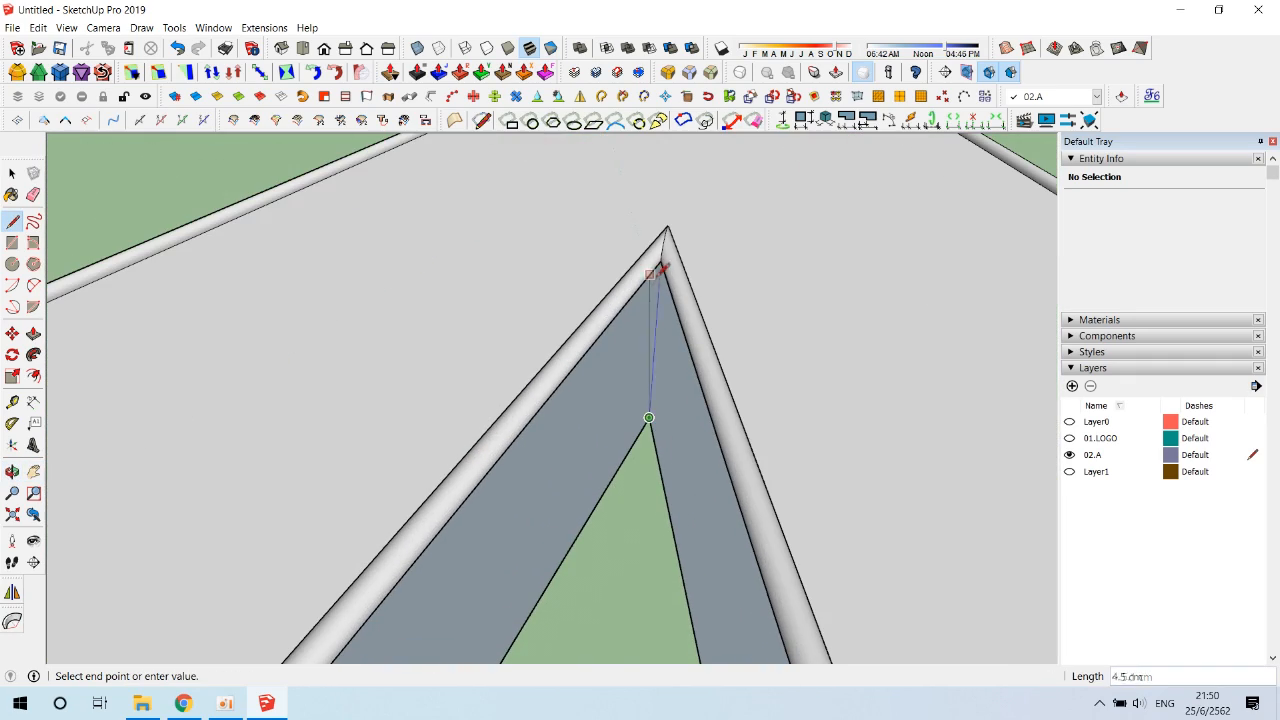
click(659, 264)
scroll(661, 258, down, 2)
- Push the narrow faces in the two slanted gaps 5 cm with Push/Pull to cut the gaps through the A
key(space)
scroll(791, 254, down, 2)
middle_drag(866, 398, 531, 466)
key(l)
key(p)
drag(537, 468, 543, 500)
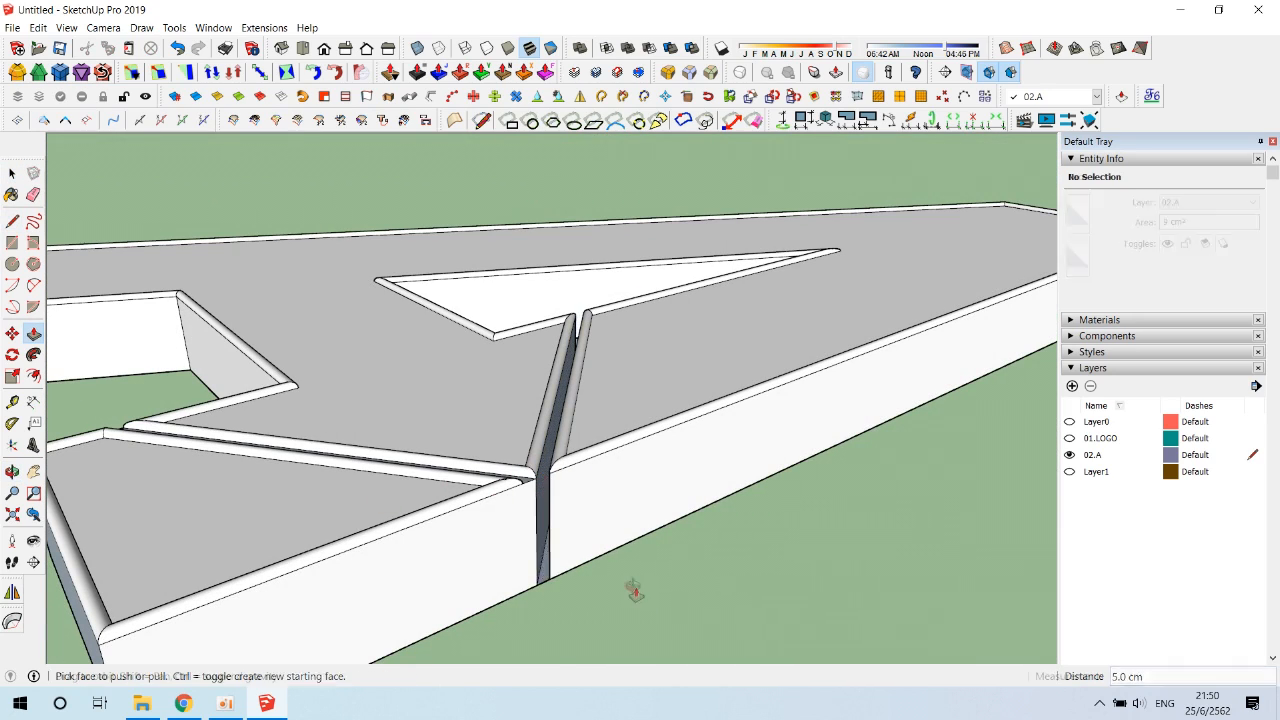
middle_drag(634, 591, 372, 425)
click(387, 547)
- Reverse the remaining inside-out wall faces around the A and its gaps
key(space)
right_click(389, 492)
click(440, 300)
click(330, 285)
middle_drag(330, 285, 390, 180)
click(302, 48)
middle_drag(583, 500, 606, 454)
right_click(566, 486)
click(652, 274)
click(680, 515)
middle_drag(686, 524, 267, 210)
- Select the whole A model in top view and make it a group
click(302, 48)
scroll(577, 397, up, 4)
scroll(312, 229, down, 1)
click(302, 48)
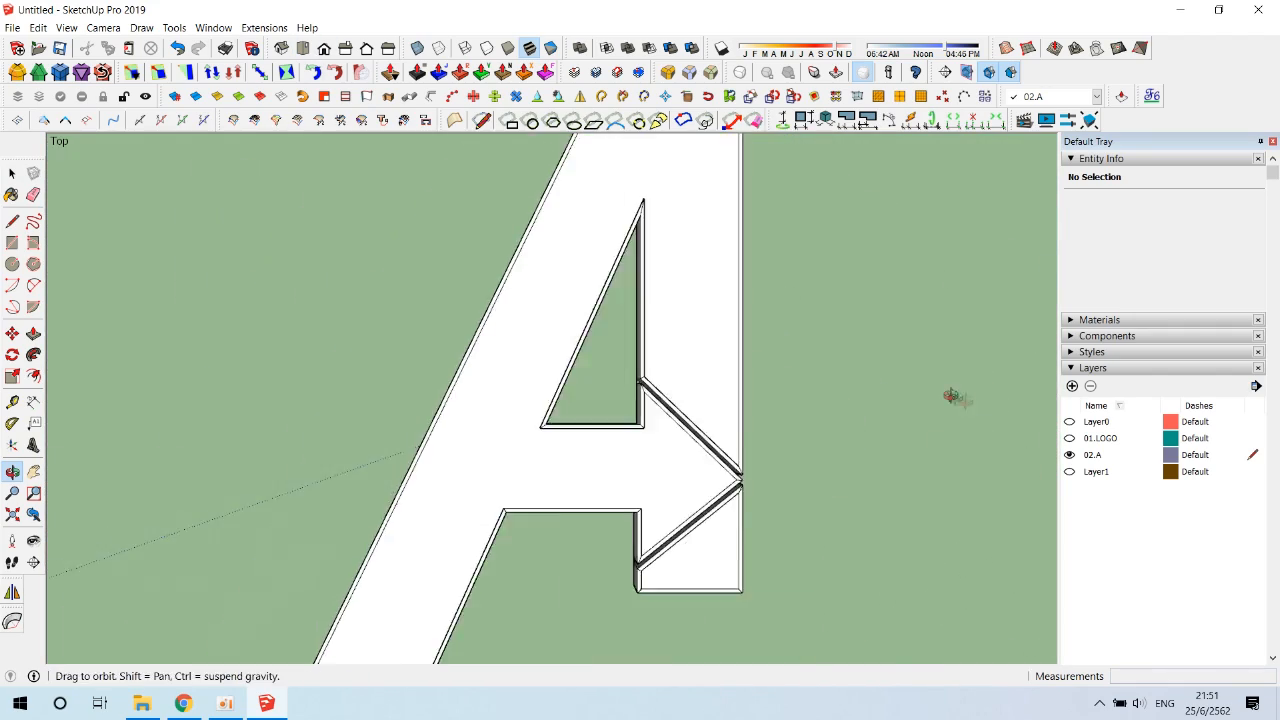
scroll(952, 396, down, 2)
click(1069, 422)
shift+middle_drag(927, 411, 804, 380)
click(1072, 423)
scroll(627, 318, down, 2)
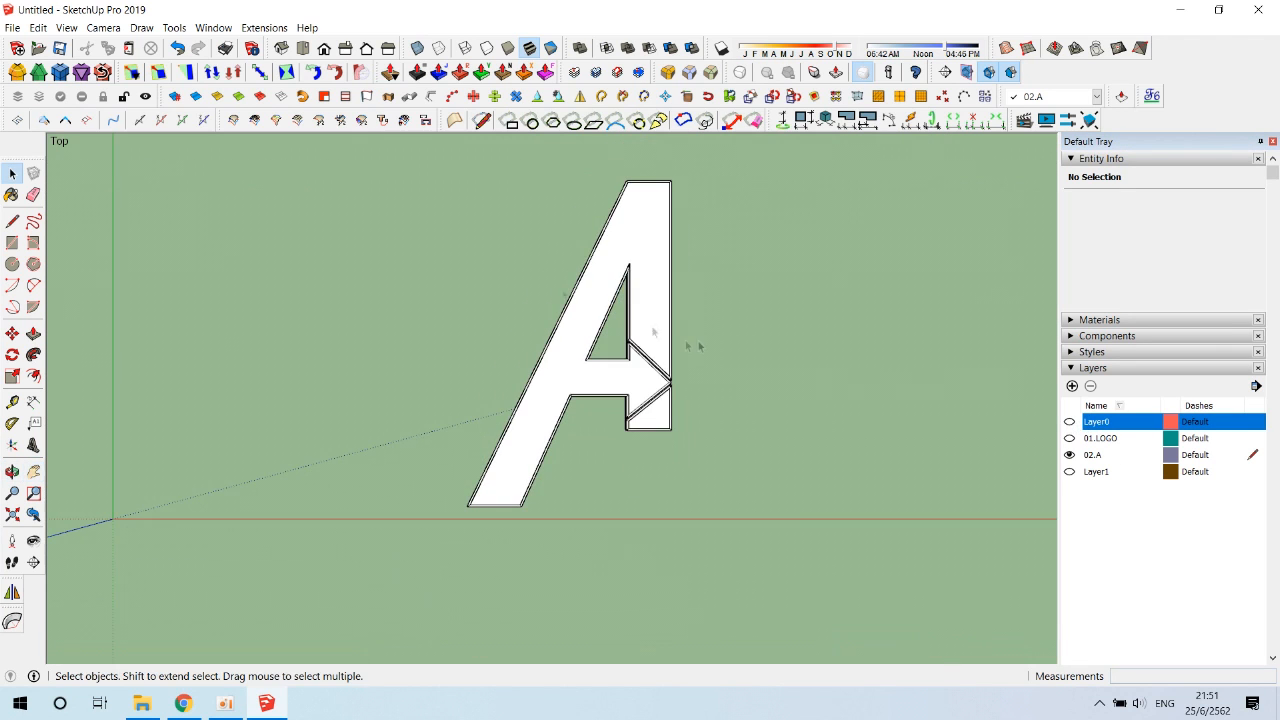
drag(342, 584, 822, 146)
right_click(620, 245)
click(680, 372)
click(776, 424)
- Show layers Layer0 and 01.LOGO, hide layer 02.A and make 01.LOGO the current layer
click(1069, 422)
click(1070, 438)
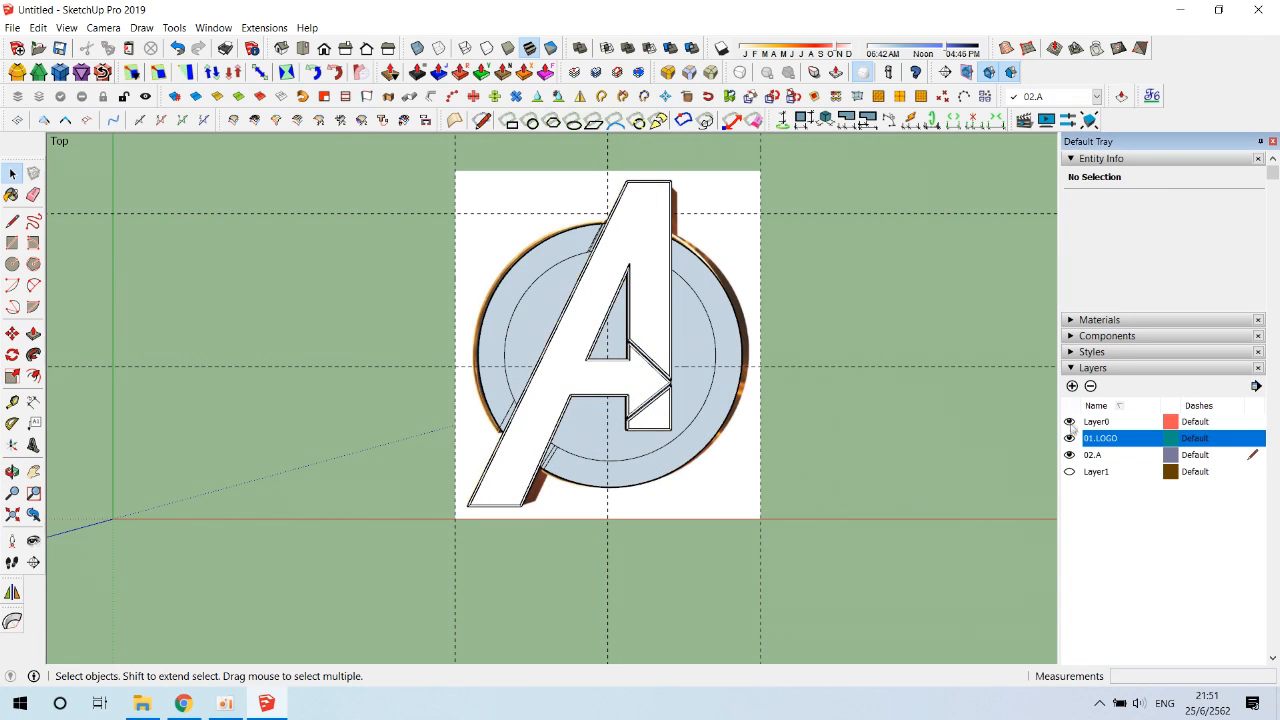
click(1070, 455)
click(687, 396)
click(1251, 438)
click(1069, 455)
click(1069, 422)
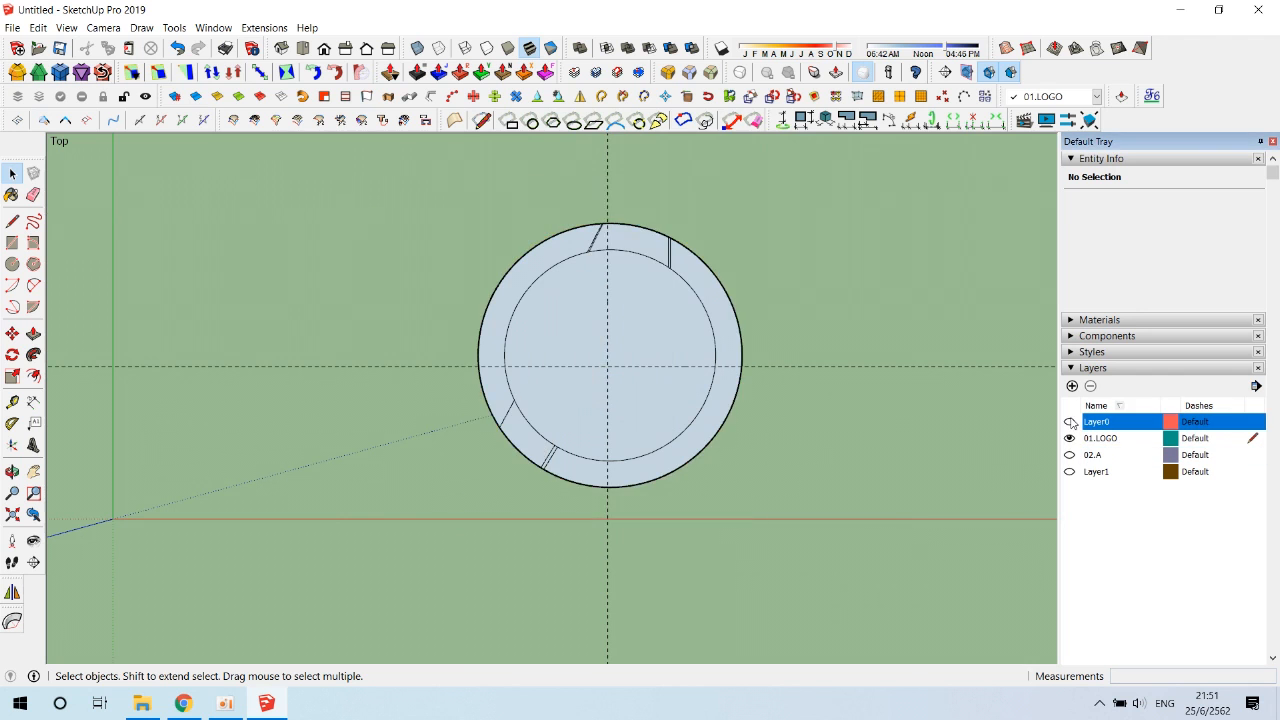
click(1069, 422)
- Turn on X-ray display to see the reference image through the ring
scroll(620, 336, up, 2)
key(x)
scroll(645, 342, up, 2)
scroll(644, 344, down, 1)
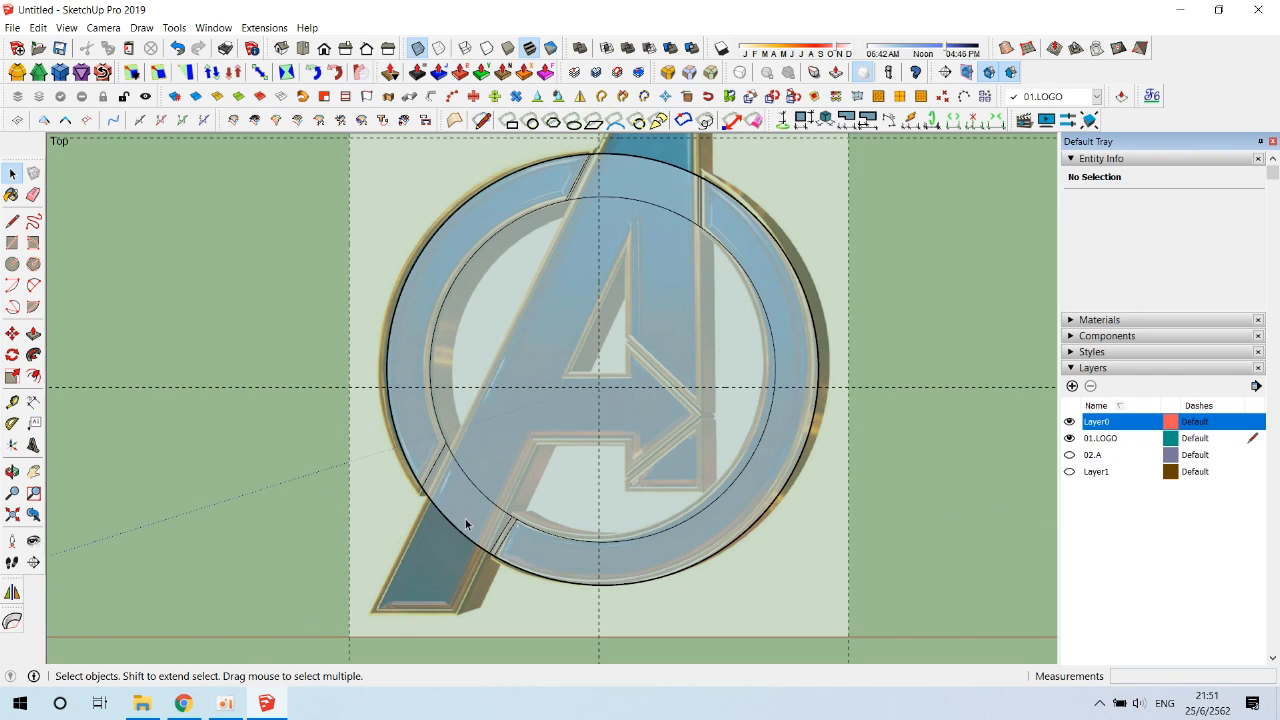
scroll(500, 290, up, 2)
shift+middle_drag(530, 272, 636, 358)
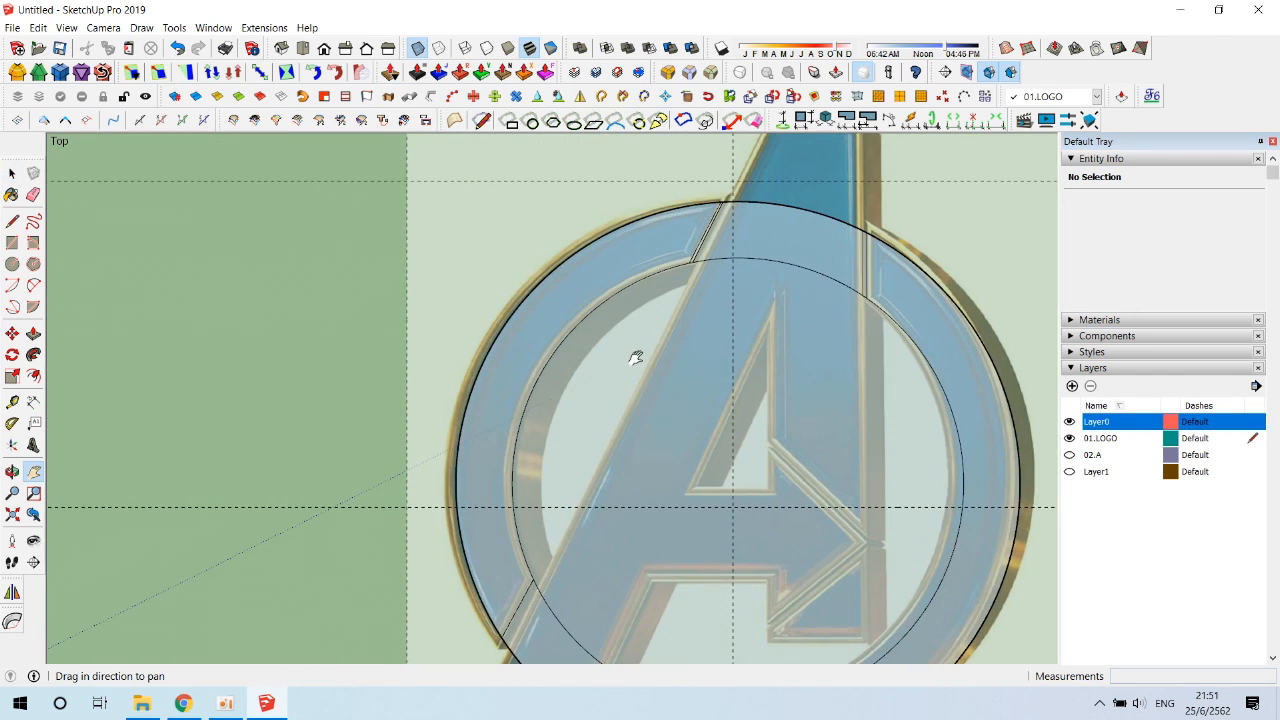
scroll(808, 422, down, 1)
scroll(662, 376, up, 1)
- Draw a straight line across the ring along the reference A's outer left edge
key(ctrl+t)
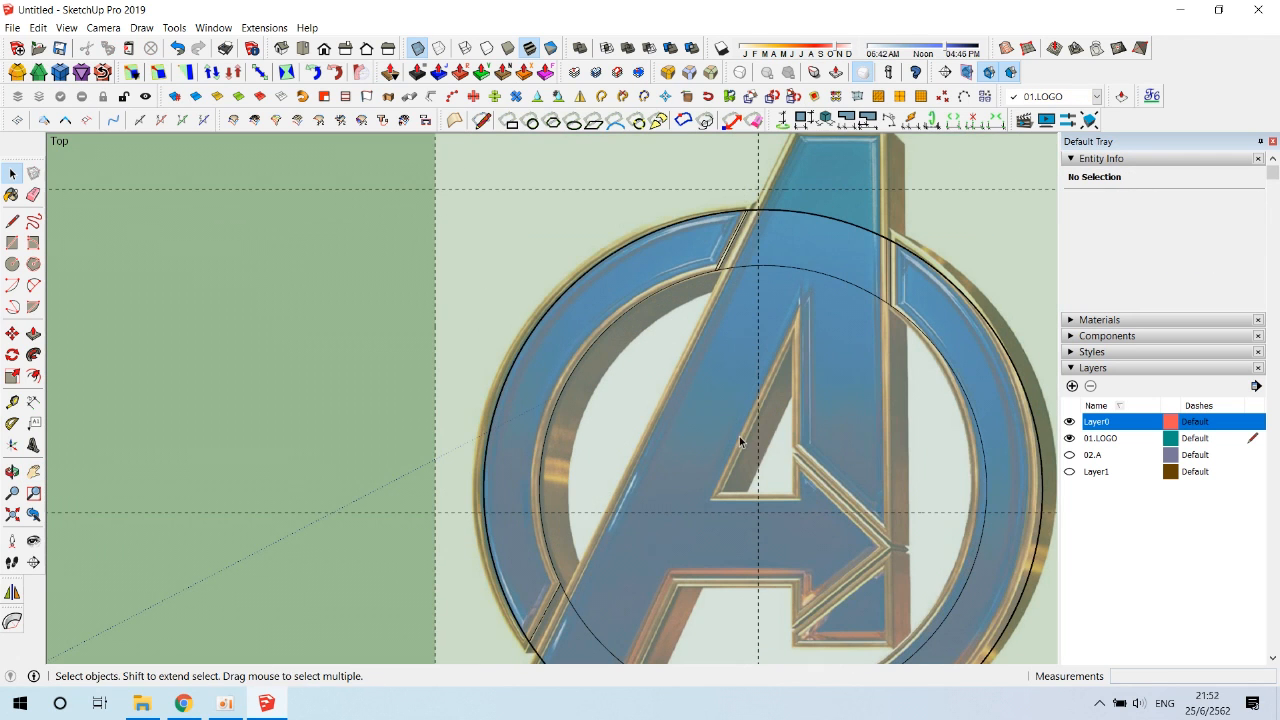
scroll(693, 421, down, 1)
key(grave)
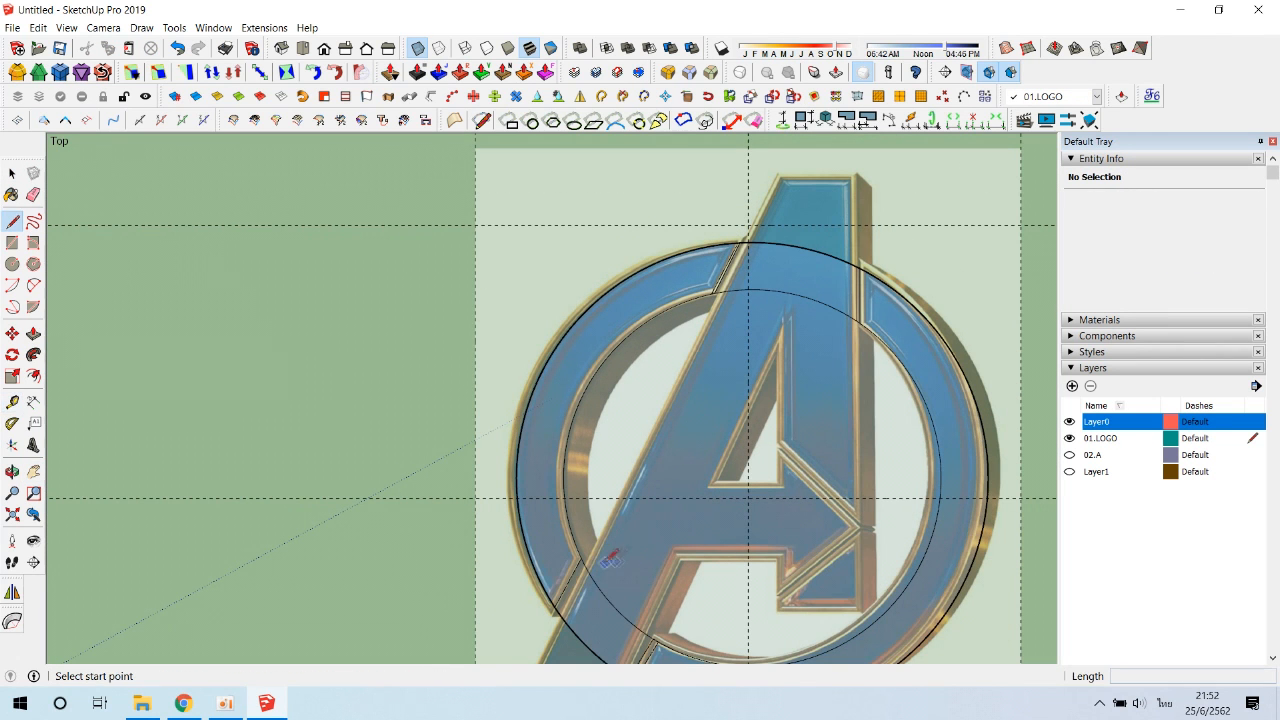
scroll(753, 242, up, 1)
scroll(753, 242, down, 1)
key(Escape)
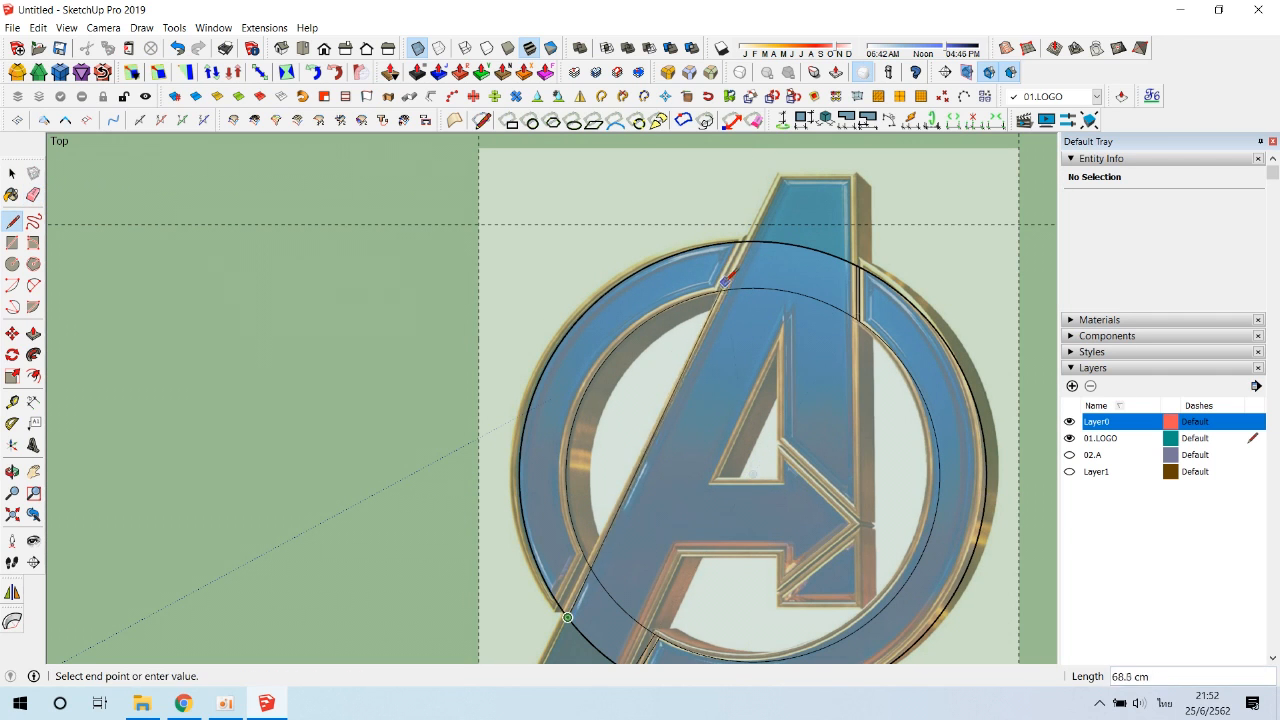
click(746, 241)
scroll(649, 494, up, 2)
- Place a guide parallel to the A's left edge line, through the ring's inner corner at the lower-left gap
shift+middle_drag(617, 546, 633, 462)
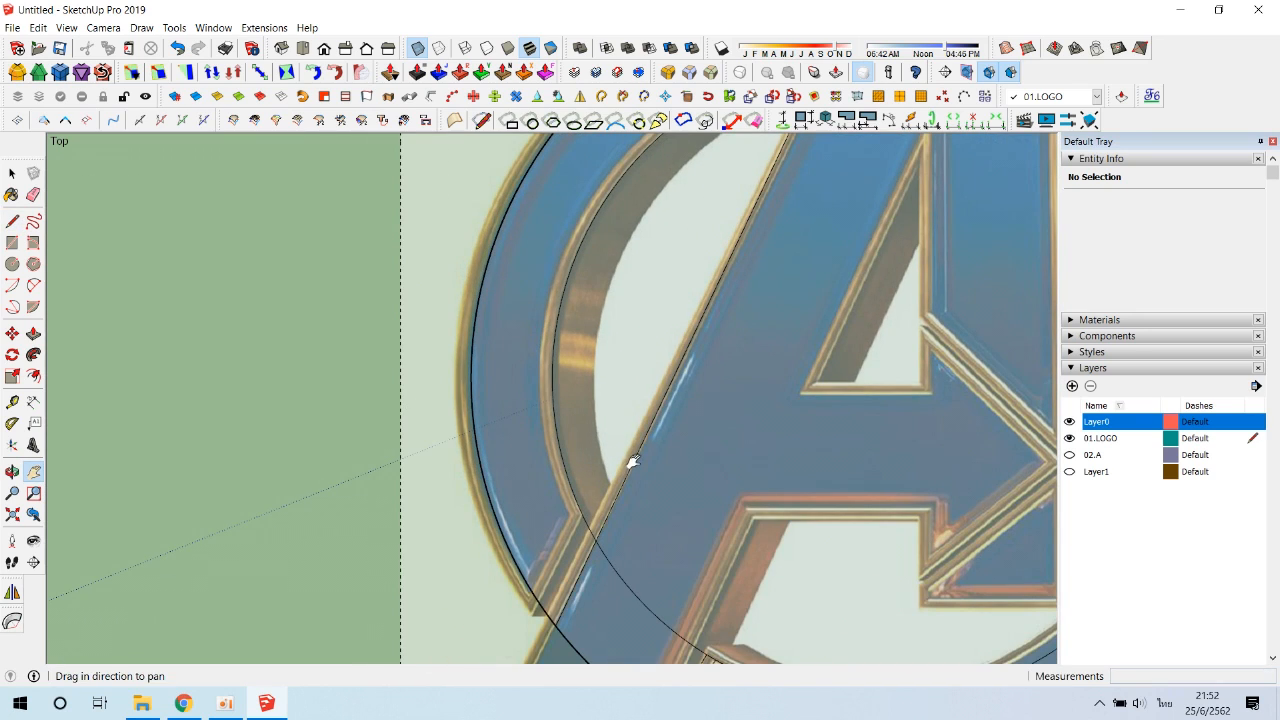
scroll(578, 505, up, 4)
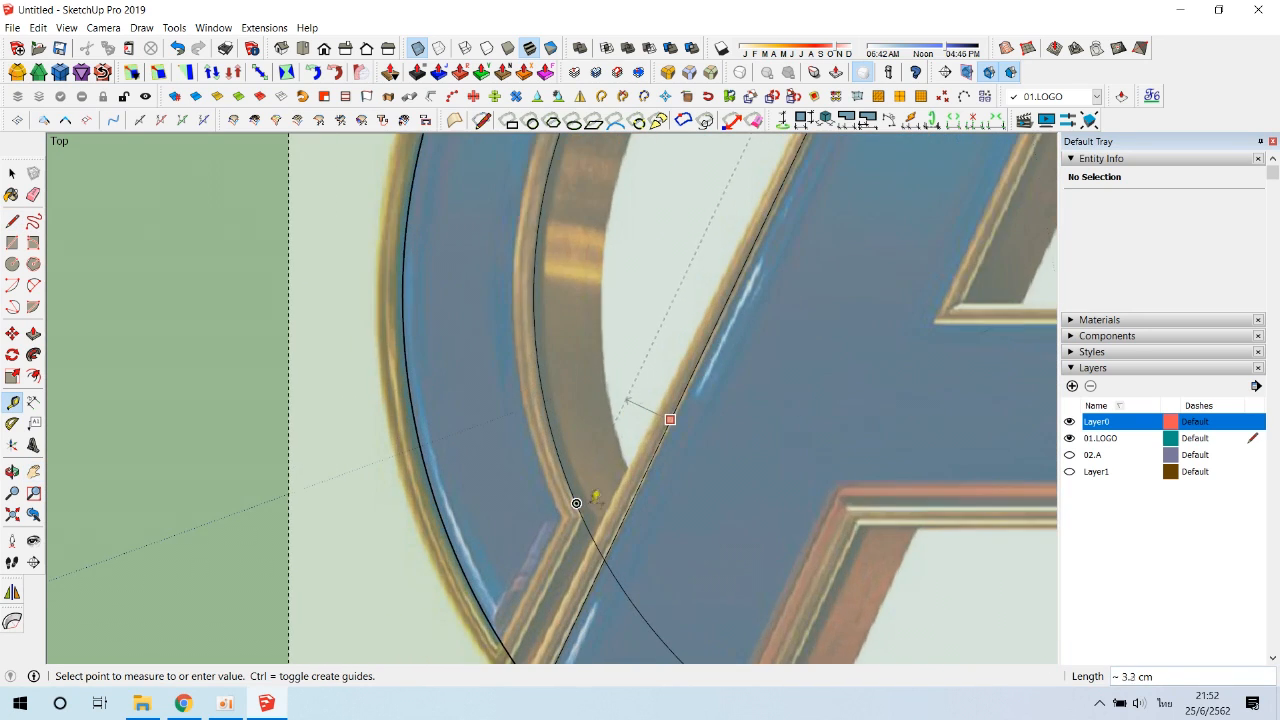
click(578, 505)
scroll(583, 518, down, 7)
scroll(640, 603, up, 1)
mouse_move(690, 512)
shift+middle_down()
mouse_move(779, 392)
mouse_move(683, 494)
shift+middle_up()
- Measure the lower-left gap's width and offset a matching parallel guide at the ring's bottom gap
scroll(686, 494, up, 4)
scroll(665, 505, up, 2)
key(e)
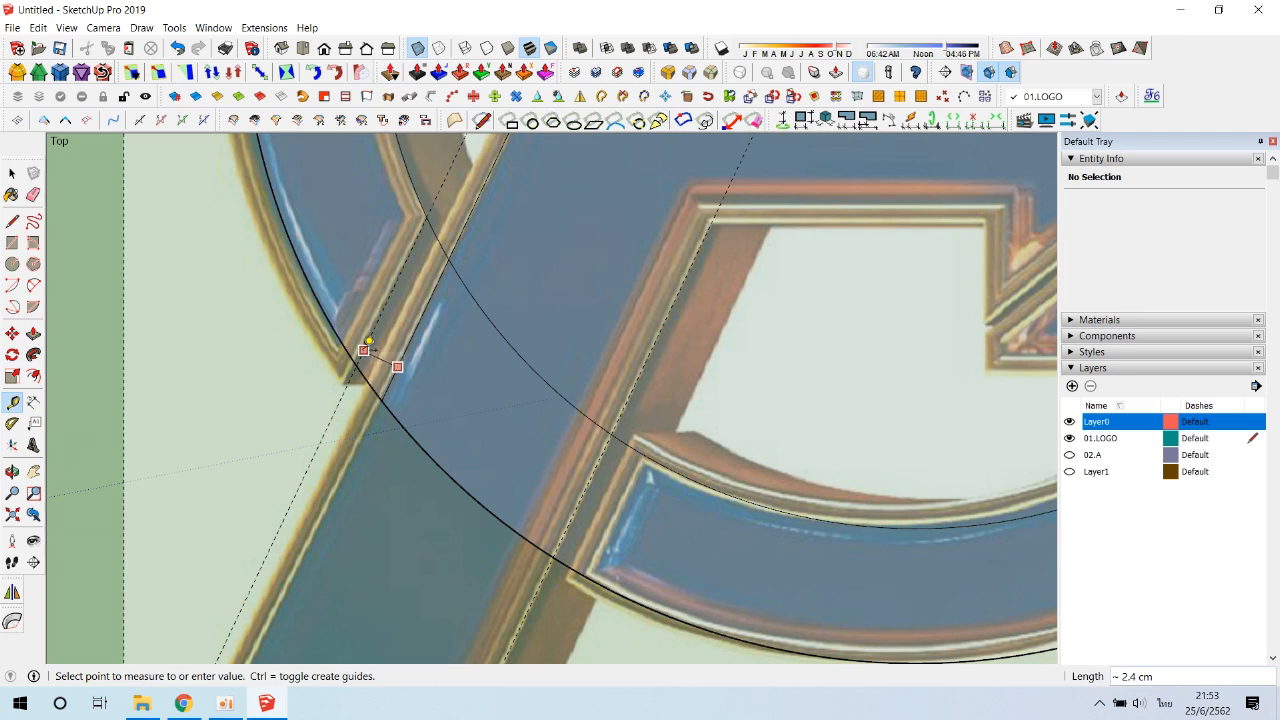
click(397, 367)
scroll(450, 400, down, 3)
scroll(588, 478, up, 3)
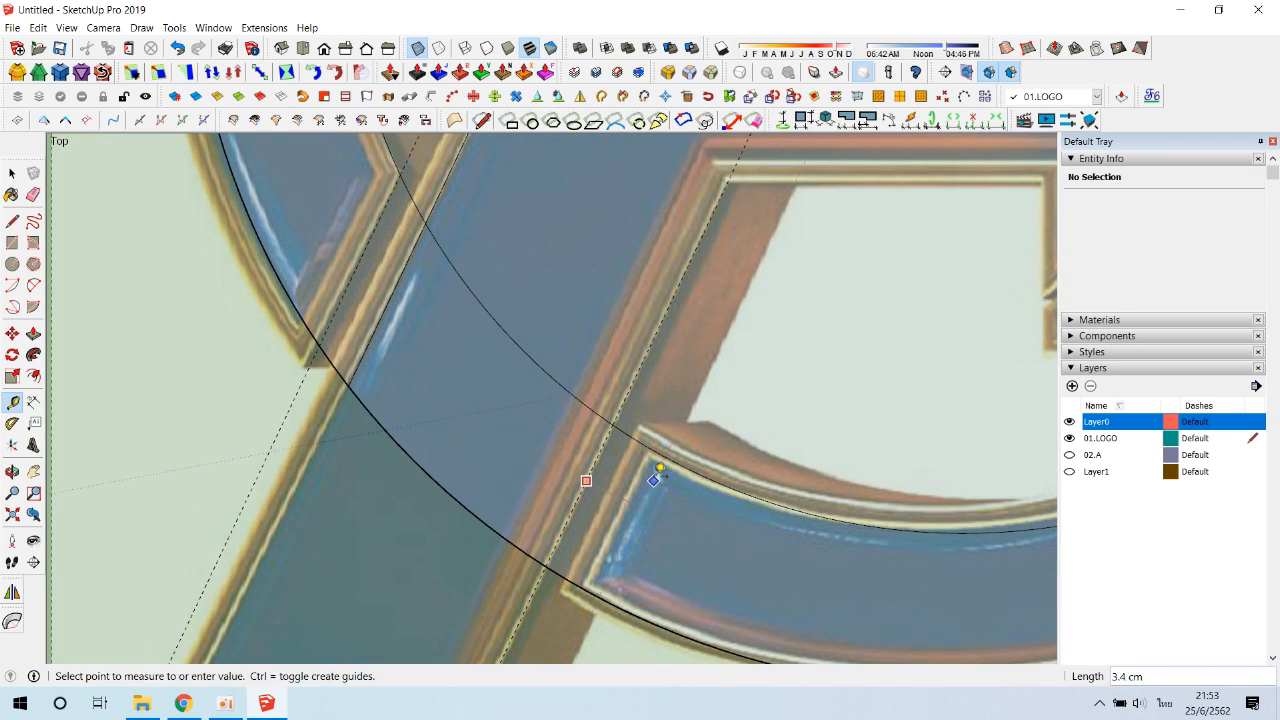
- Draw a line about 8.7 cm long between the inner and outer circles along the ring side of the bottom gap
scroll(629, 477, up, 2)
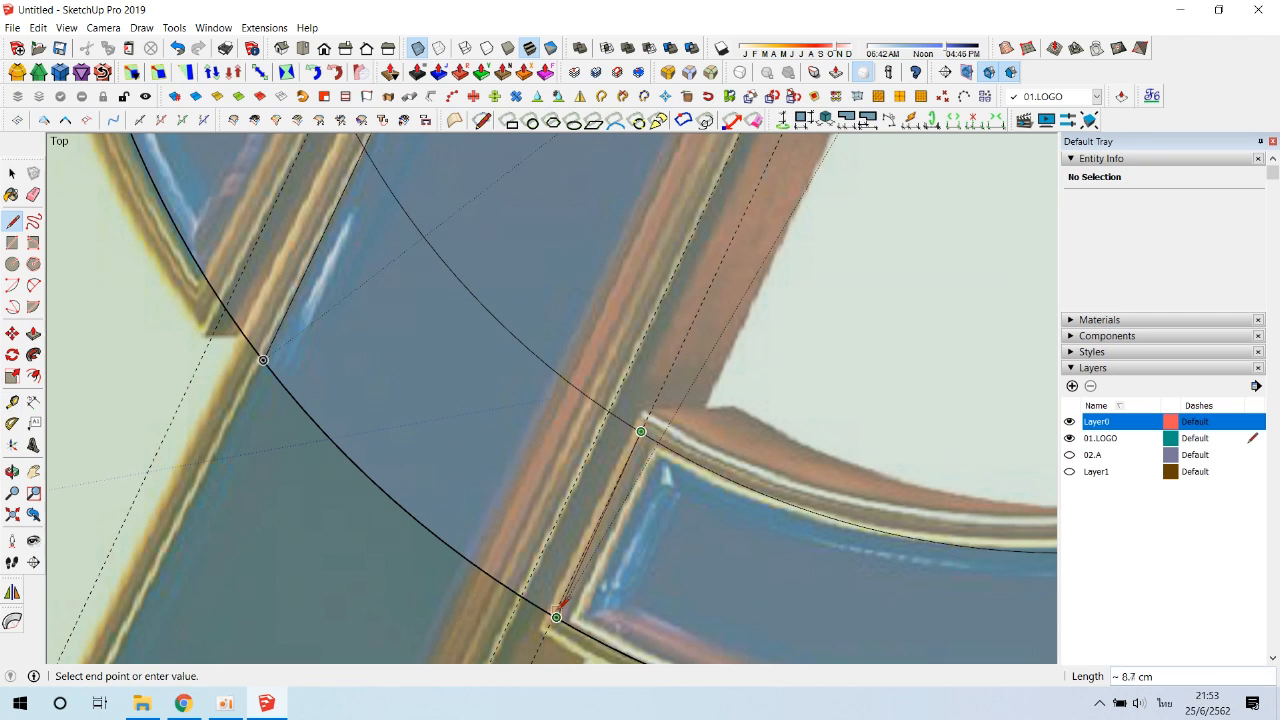
scroll(557, 611, up, 3)
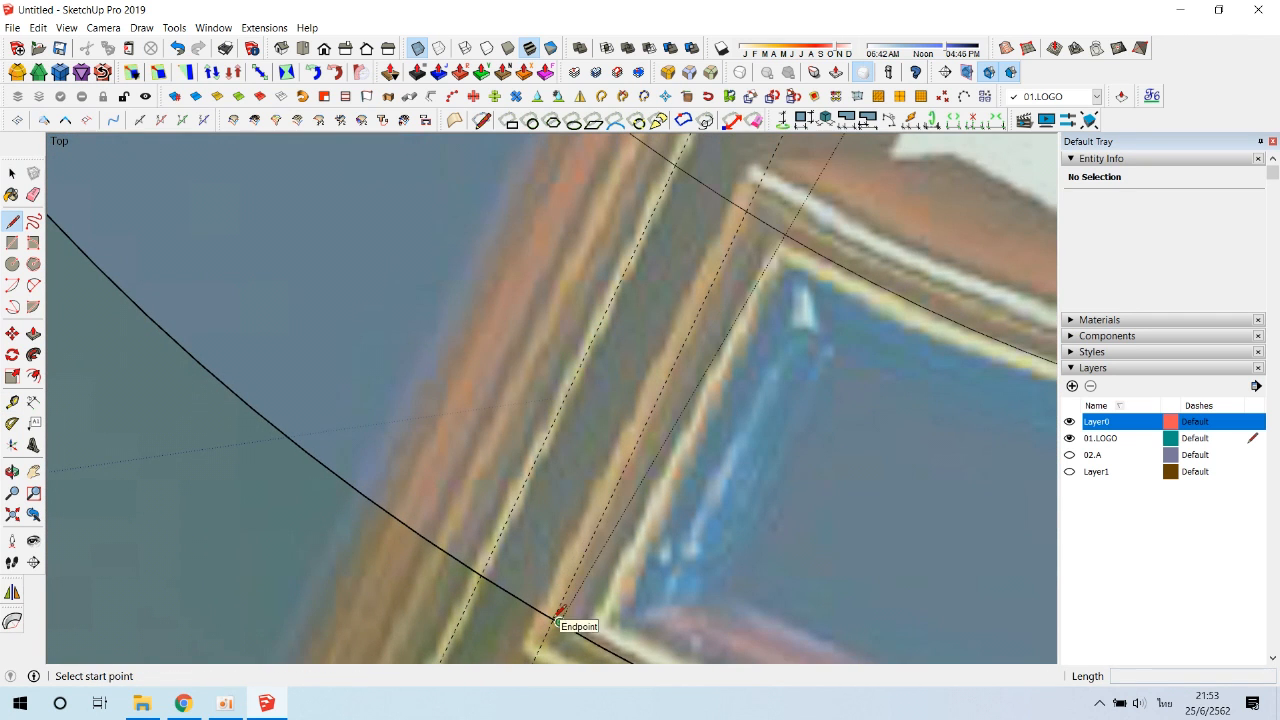
- Remove the misaligned line across the ring at its bottom gap
key(space)
scroll(563, 620, up, 2)
click(563, 620)
scroll(563, 620, down, 1)
click(630, 460)
middle_drag(640, 420, 742, 266)
- Draw lines across the ring along both bottom-gap guides and remove the ring piece between them
key(l)
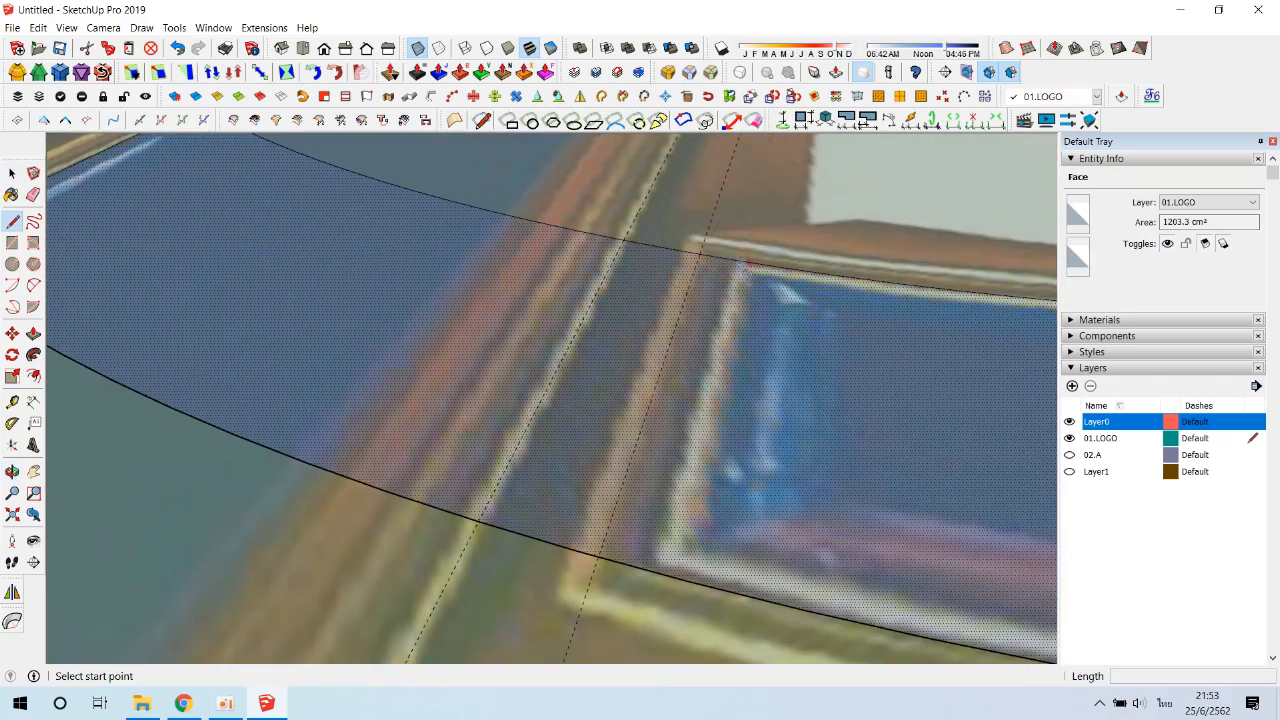
click(598, 555)
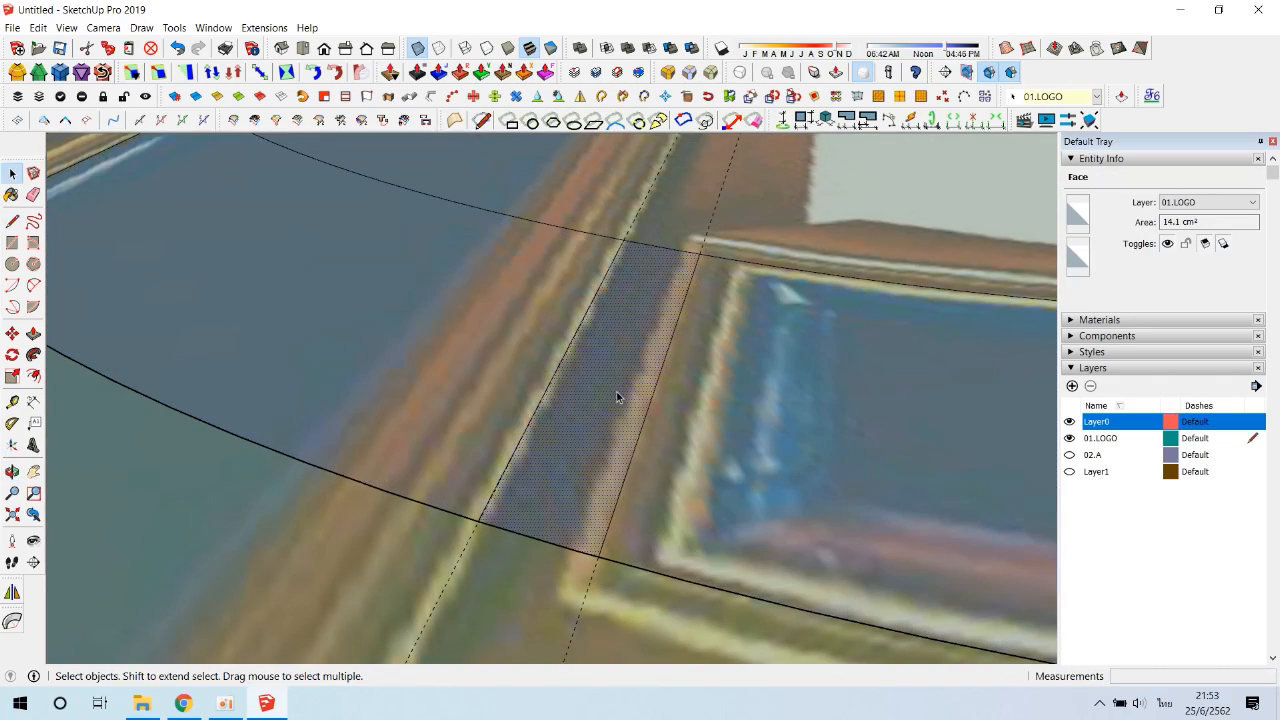
click(545, 538)
click(655, 245)
- Draw a line across the ring along the lower-left guide and erase the ring edges inside that gap, keeping the A's edge line
scroll(663, 231, down, 2)
shift+middle_drag(260, 200, 560, 425)
scroll(510, 390, up, 3)
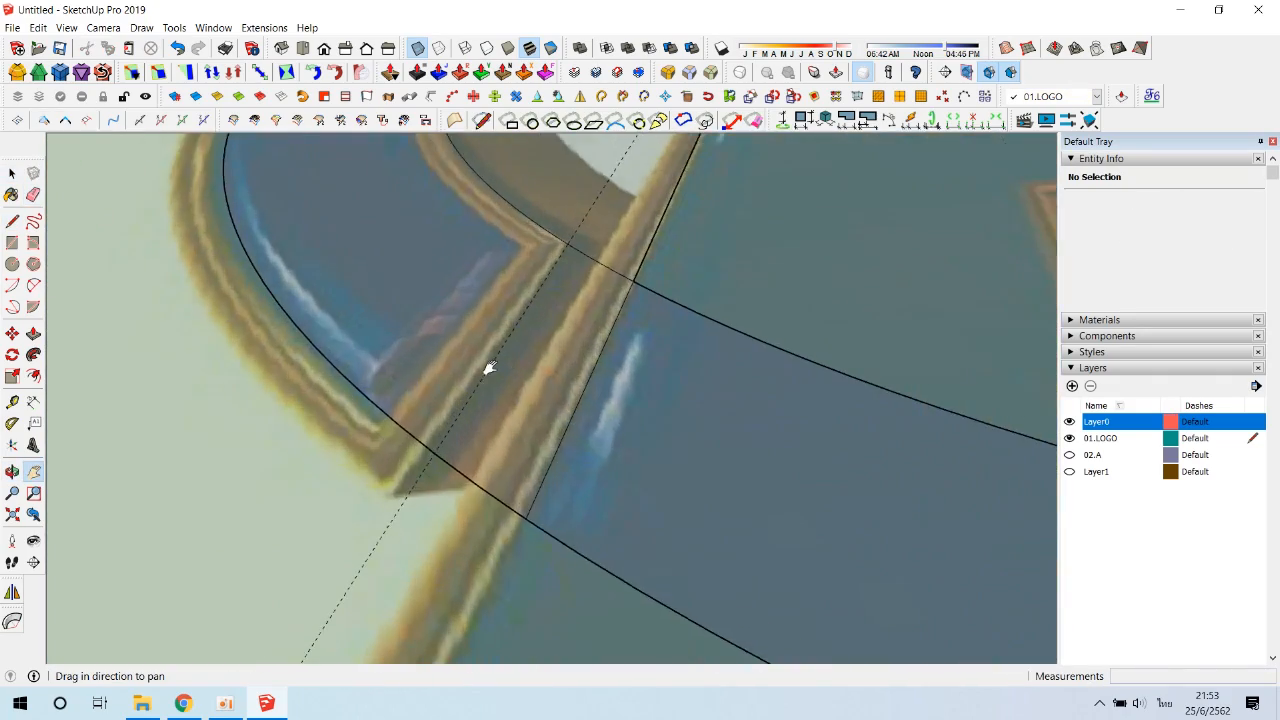
key(l)
click(424, 472)
key(e)
scroll(640, 235, down, 3)
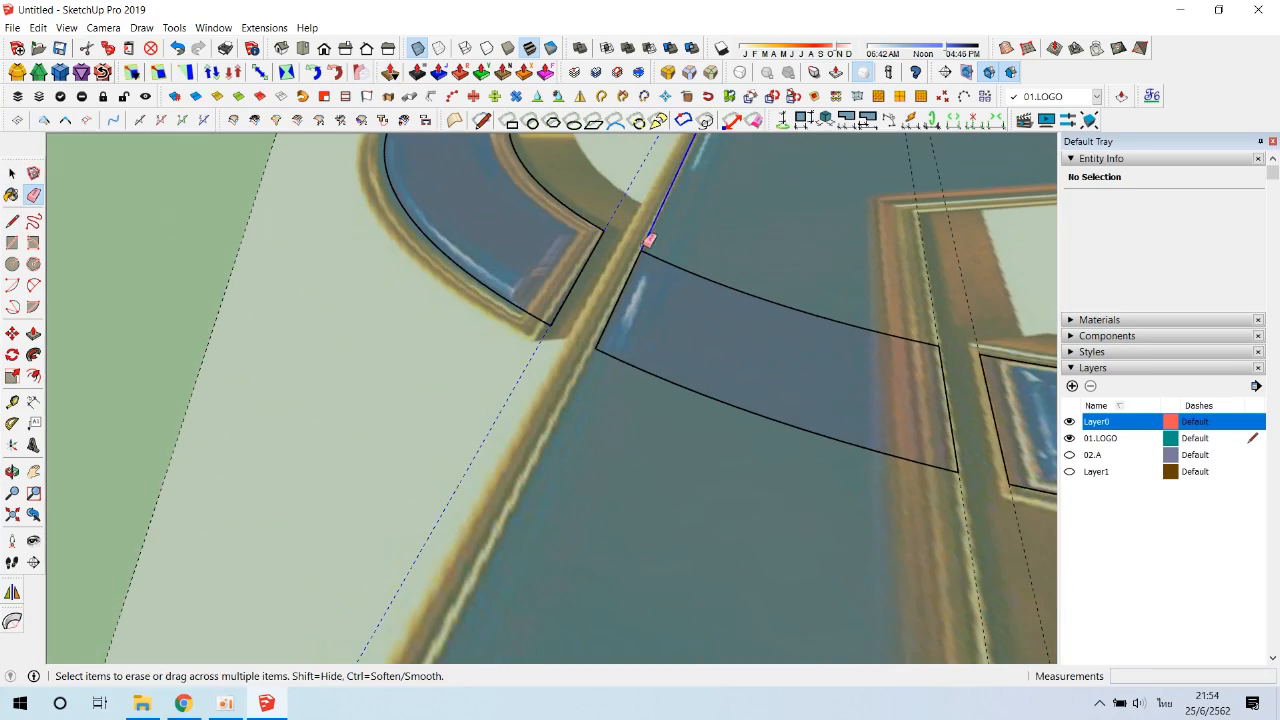
key(ctrl+z)
- Cut the ring's upper-left gap with a line beside the A's left edge and erase the leftover edge line between the gaps
scroll(430, 199, down, 1)
shift+middle_drag(697, 250, 646, 363)
scroll(646, 363, down, 3)
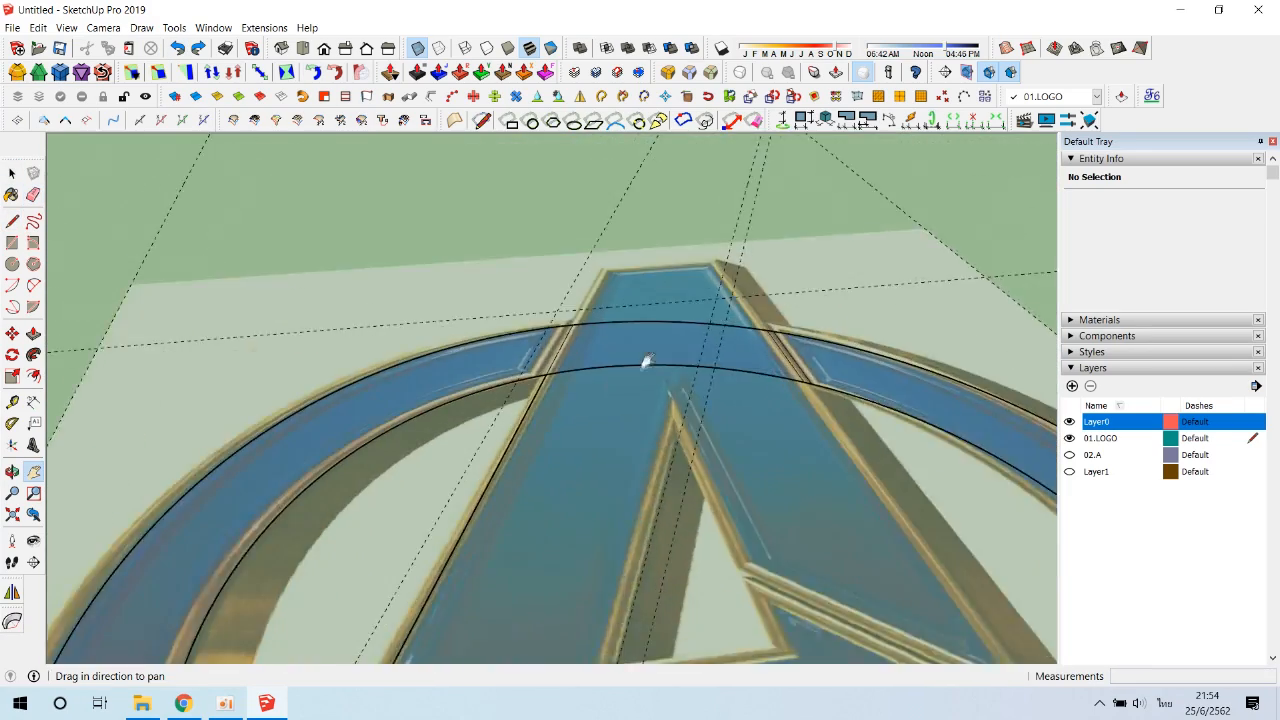
scroll(523, 357, up, 3)
middle_drag(523, 357, 640, 500)
scroll(650, 380, up, 3)
key(l)
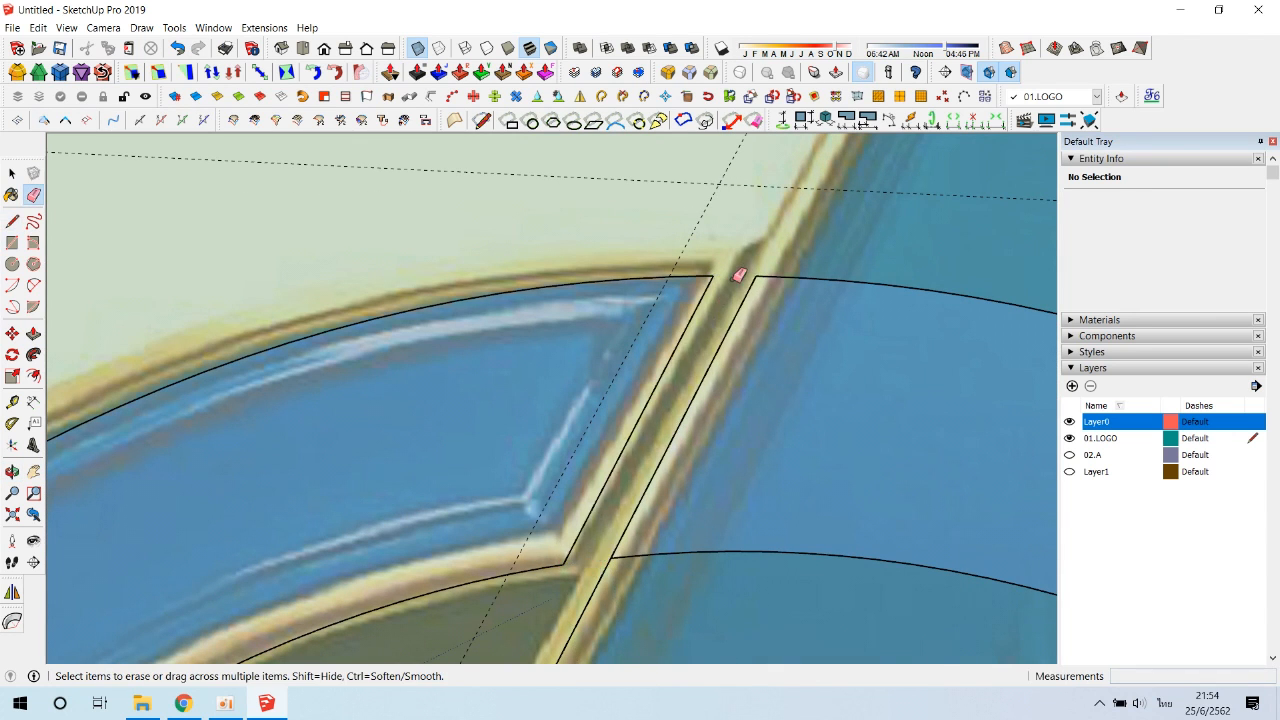
scroll(732, 278, down, 3)
click(668, 433)
- Draw two lines across the ring at the upper-right gap and erase the ring edges between them
scroll(668, 433, down, 3)
shift+middle_drag(716, 480, 775, 284)
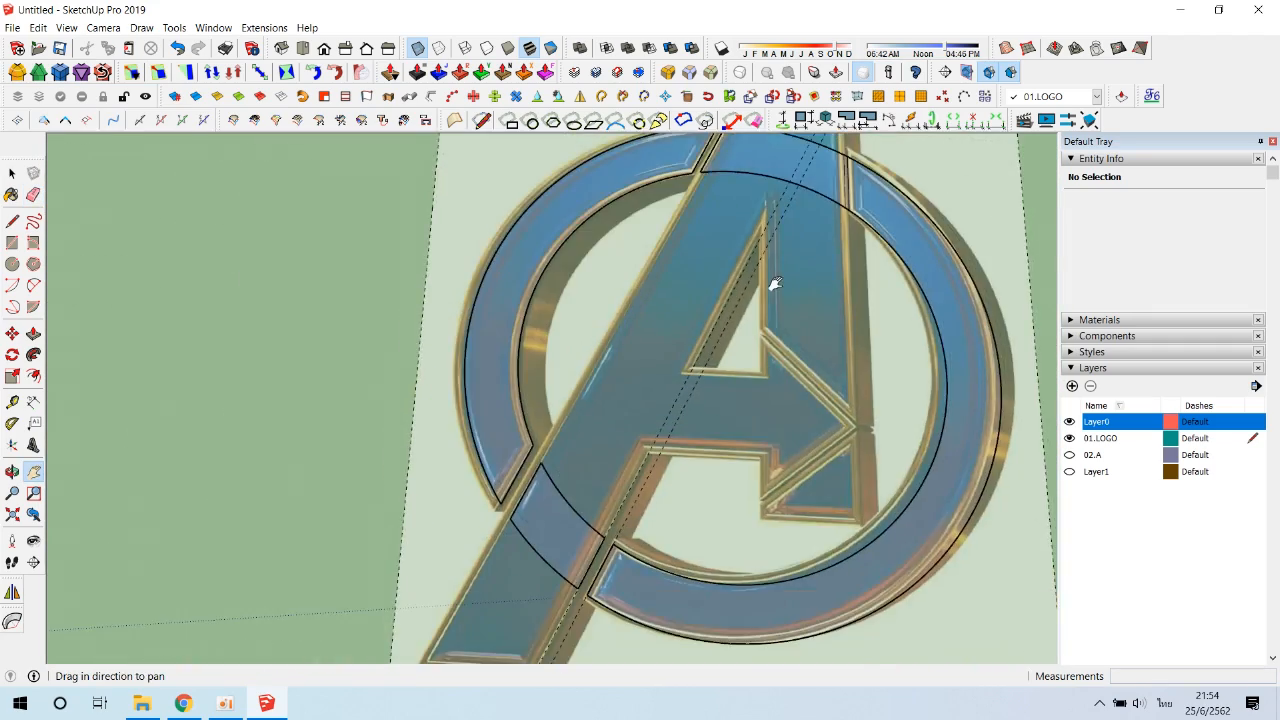
scroll(775, 284, up, 3)
scroll(716, 245, up, 4)
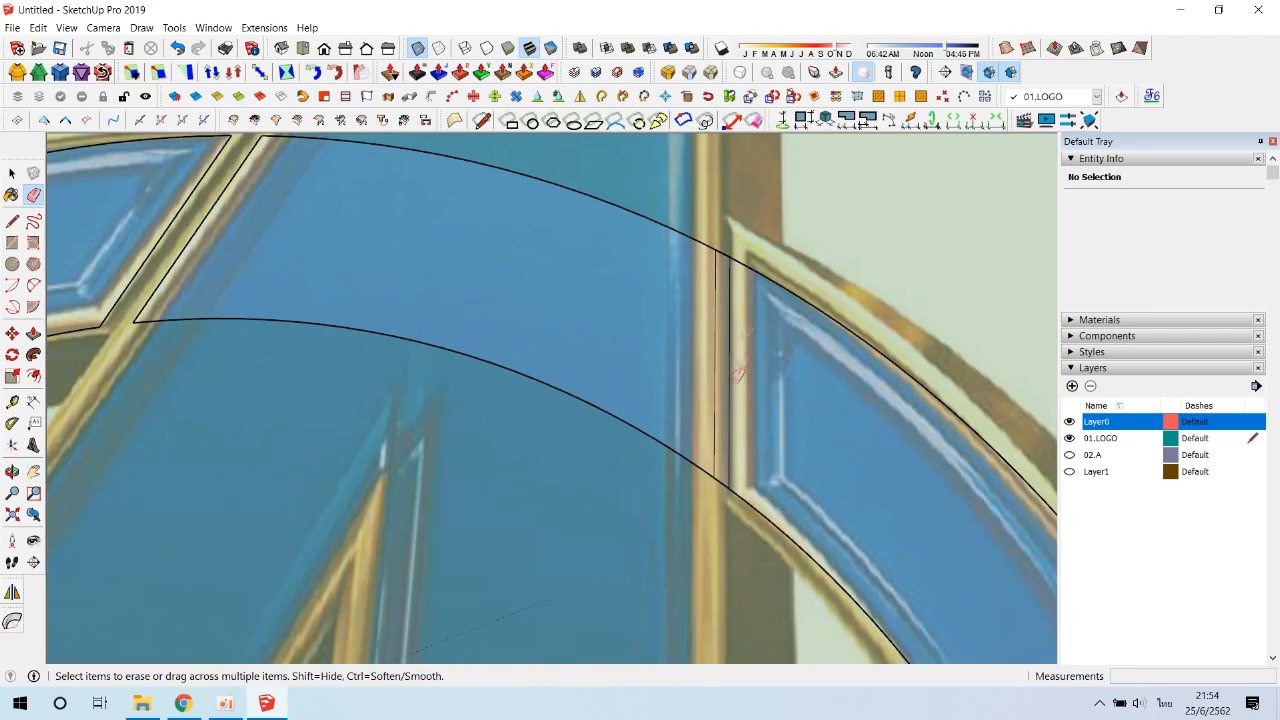
scroll(729, 489, up, 2)
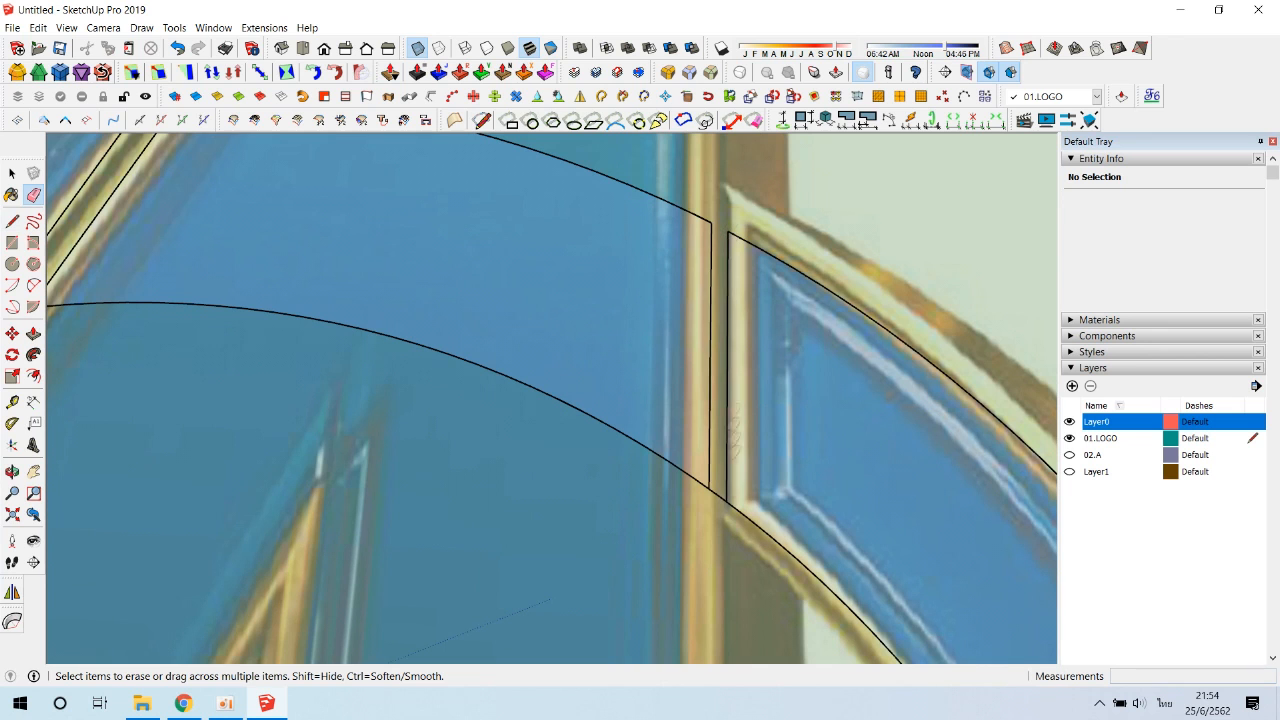
- Widen the upper-right gap by redrawing its outer side farther along the ring and erasing the old side line
scroll(738, 357, up, 4)
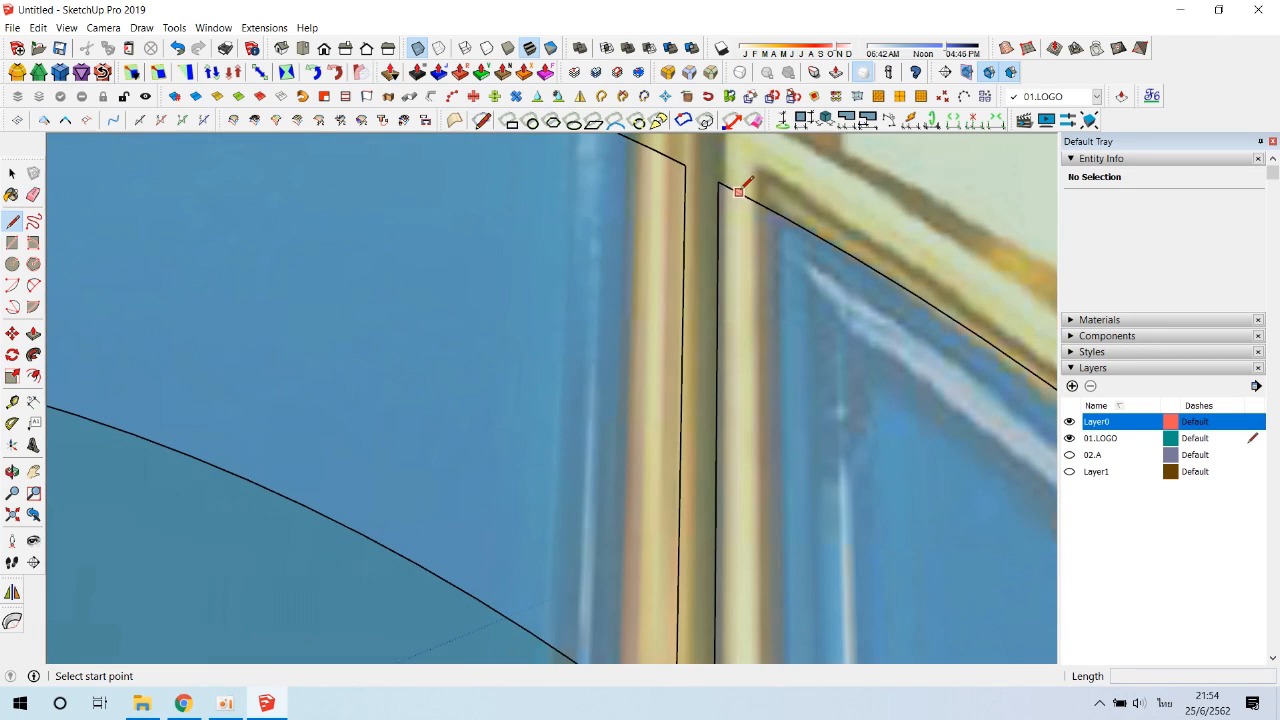
click(739, 193)
scroll(742, 208, down, 3)
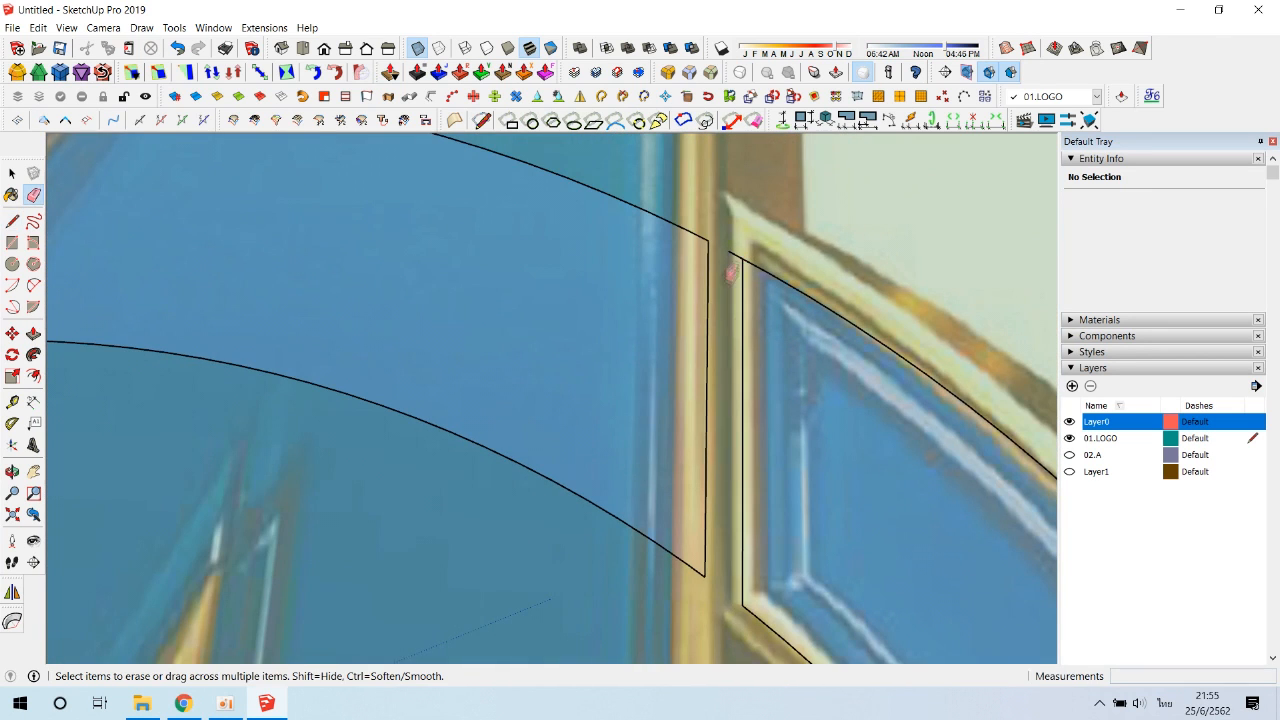
- Hide the reference image on Layer0 so only the ring is displayed
scroll(731, 272, down, 6)
scroll(960, 200, down, 2)
middle_drag(949, 391, 737, 354)
scroll(737, 354, down, 2)
click(1069, 422)
- Try copying the whole ring straight up above itself
key(space)
drag(445, 184, 1035, 563)
middle_drag(877, 517, 611, 397)
key(m)
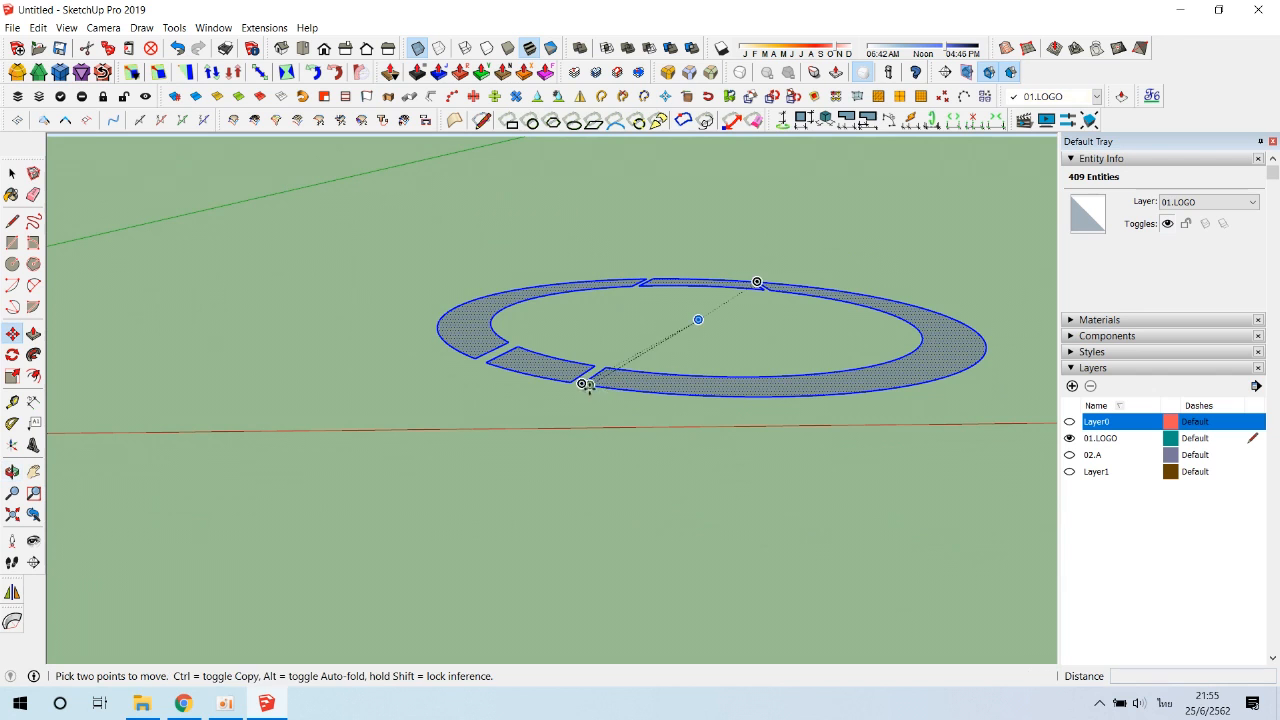
key(ctrl)
click(582, 384)
click(586, 337)
mouse_move(586, 337)
middle_down()
mouse_move(979, 196)
mouse_move(677, 329)
mouse_move(714, 403)
mouse_move(739, 326)
mouse_move(751, 384)
middle_up()
- Turn off X-ray display and undo the ring copy
key(space)
click(677, 329)
click(417, 47)
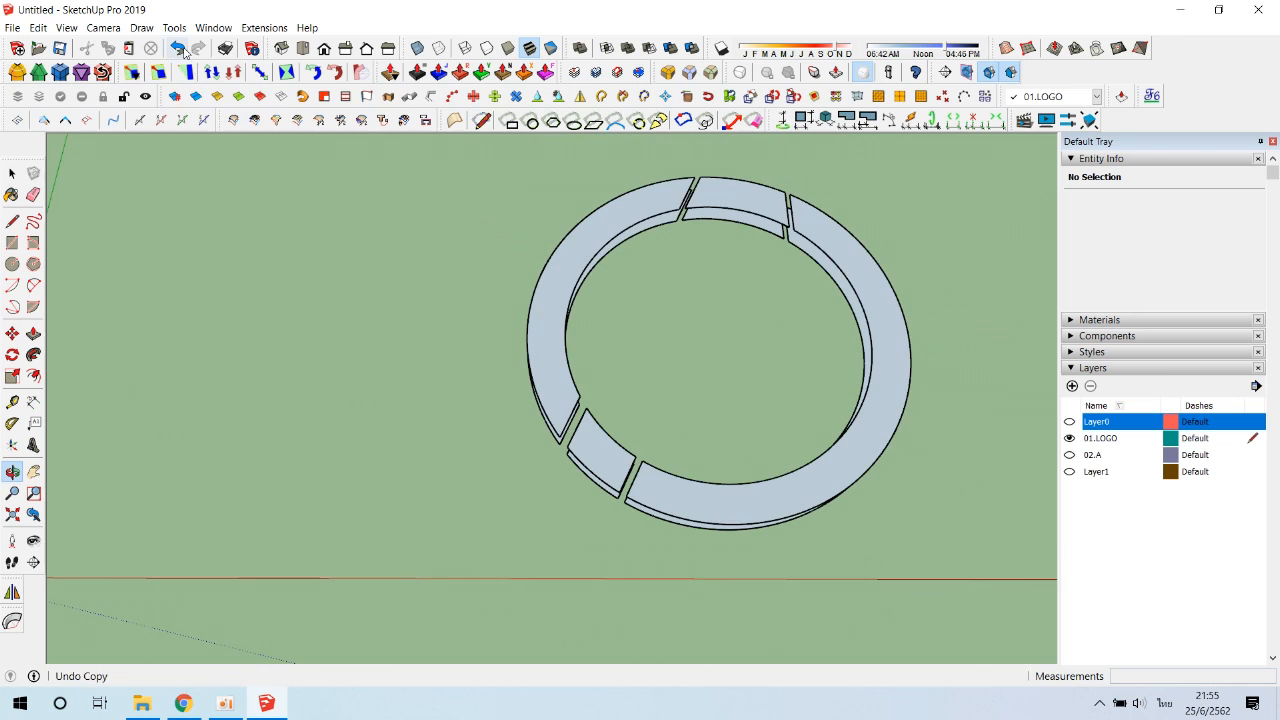
- Select the entire ring and place a copy of it directly above the original
middle_drag(582, 548, 429, 177)
key(space)
drag(429, 177, 943, 551)
key(m)
middle_drag(714, 534, 654, 380)
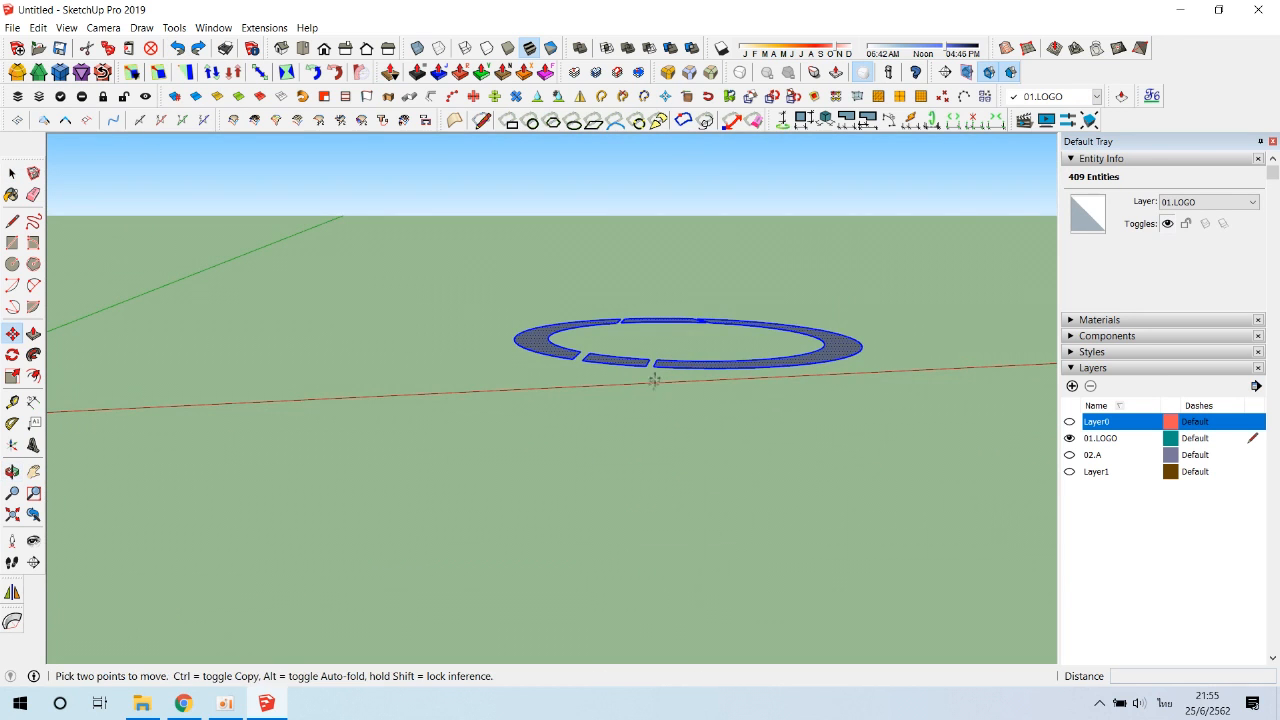
middle_drag(743, 477, 712, 420)
key(space)
click(597, 212)
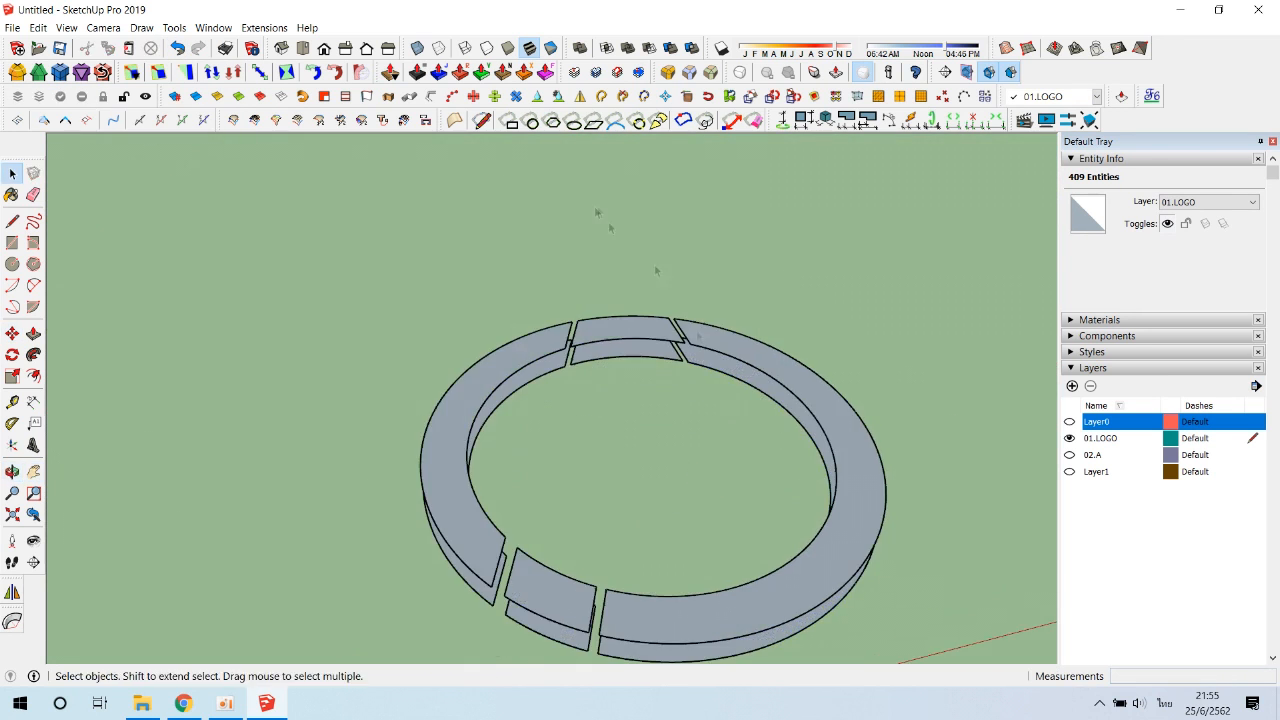
- Show the reference image on Layer0 again together with the ring
middle_drag(939, 402, 862, 543)
click(1069, 421)
middle_drag(868, 462, 460, 200)
click(1069, 421)
middle_drag(695, 310, 740, 280)
scroll(740, 280, up, 5)
click(1069, 421)
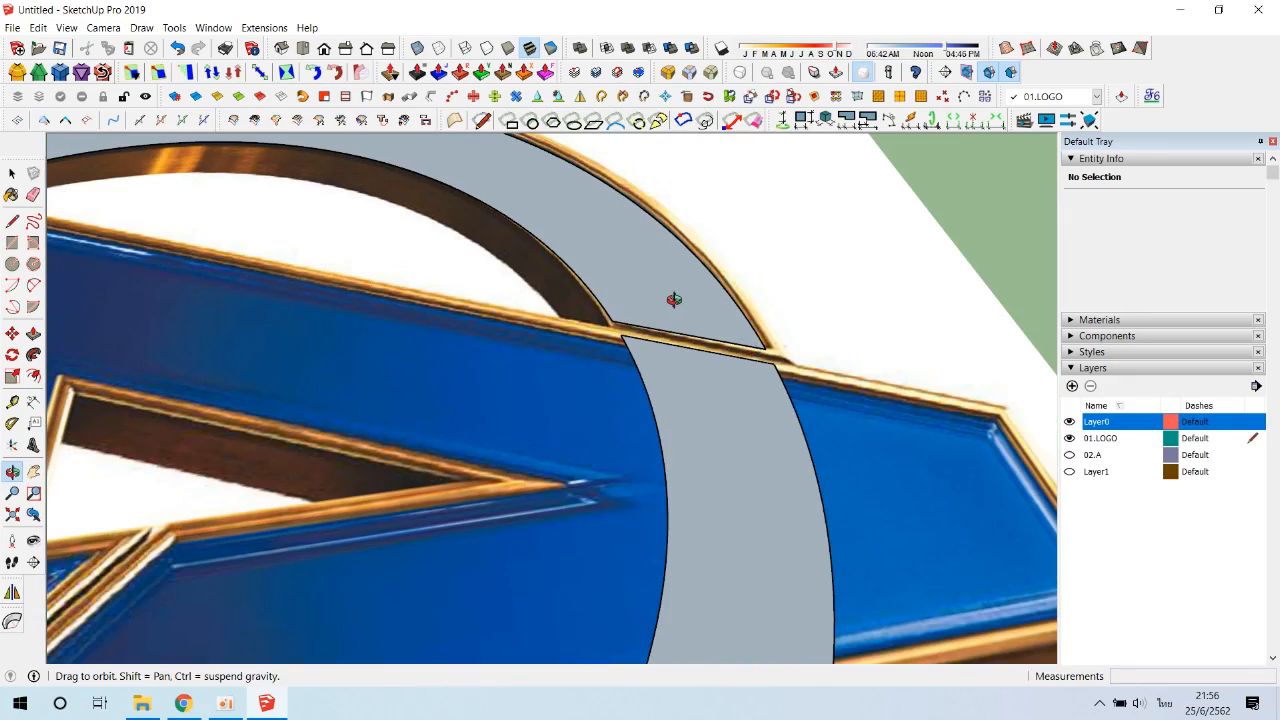
- Draw a small closed arc profile at the outer corner of the left ring segment beside the upper-left gap
scroll(674, 300, down, 5)
scroll(711, 297, up, 5)
scroll(686, 391, up, 3)
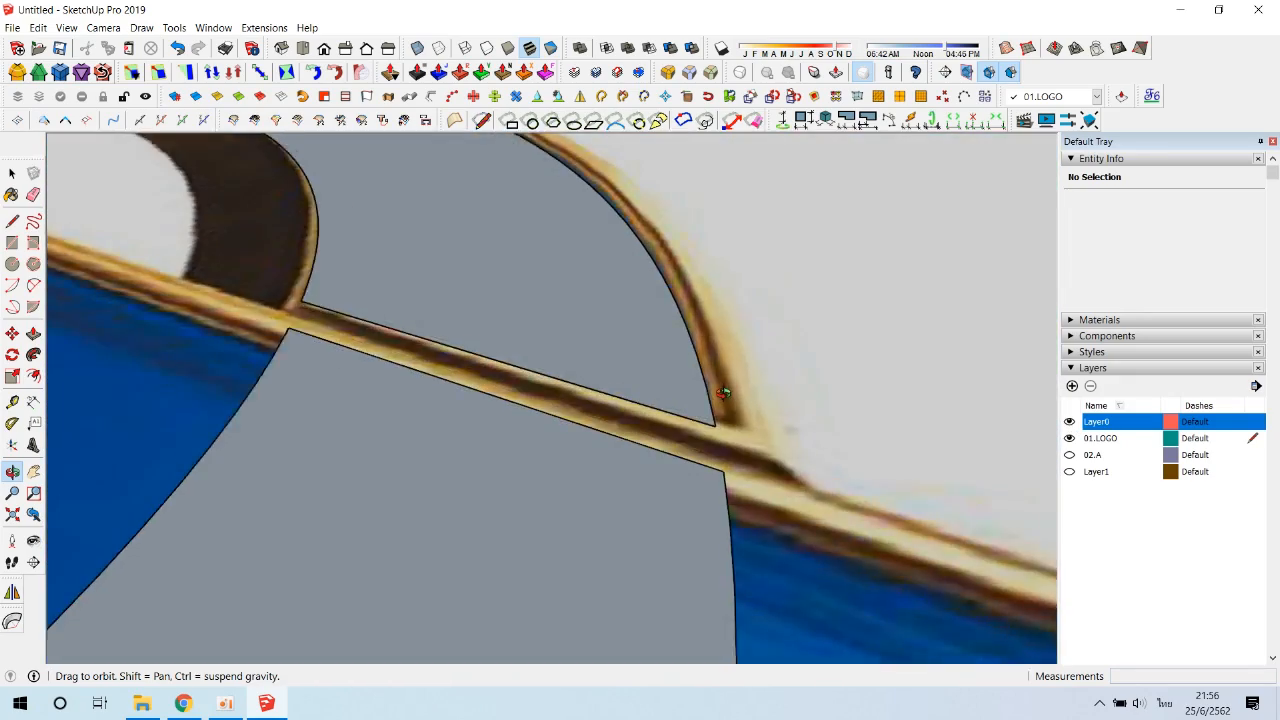
drag(723, 392, 723, 345)
middle_drag(724, 345, 758, 465)
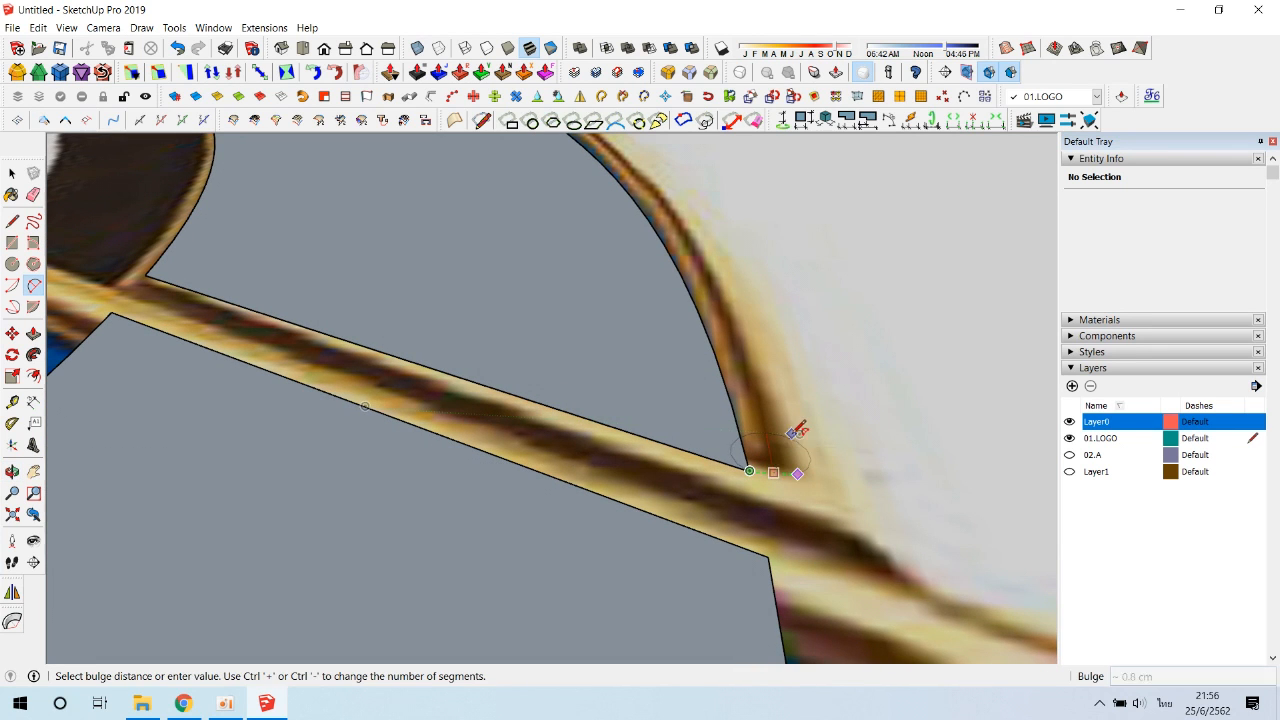
middle_drag(790, 420, 755, 480)
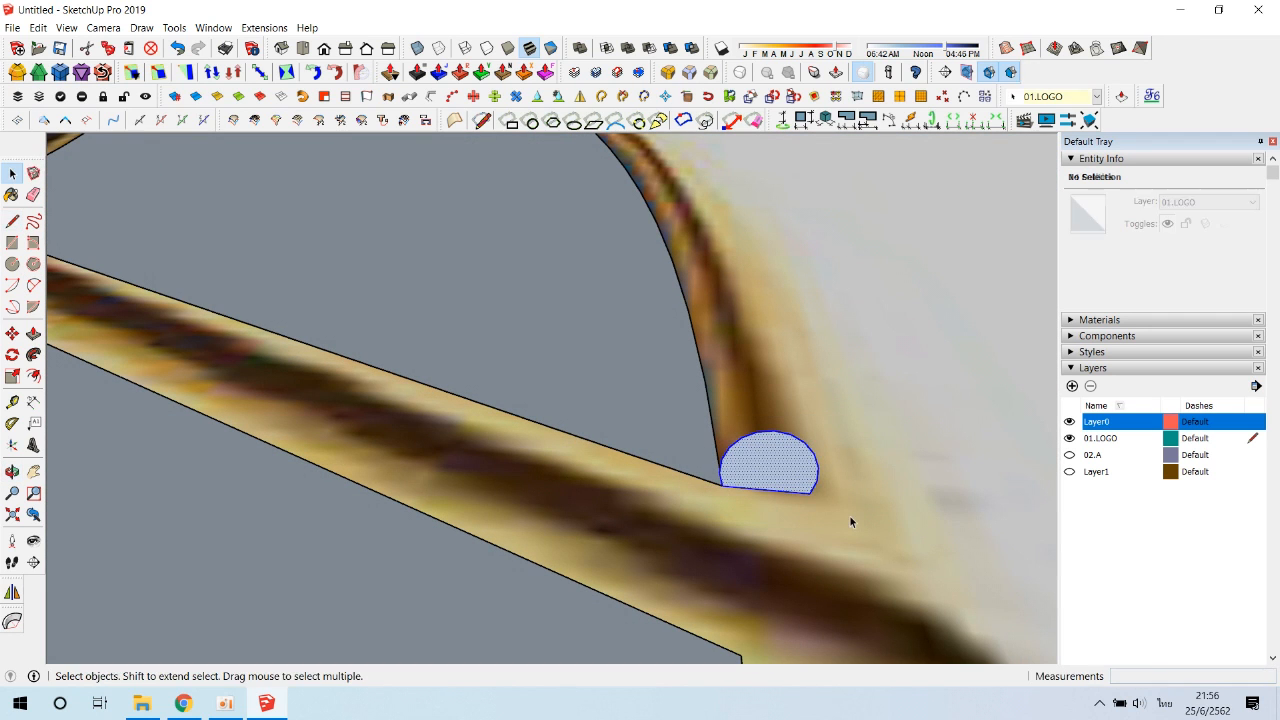
- Replace the original arc profile with a separate copy attached to the left ring segment's outer corner
click(969, 434)
key(space)
drag(711, 409, 817, 491)
key(Delete)
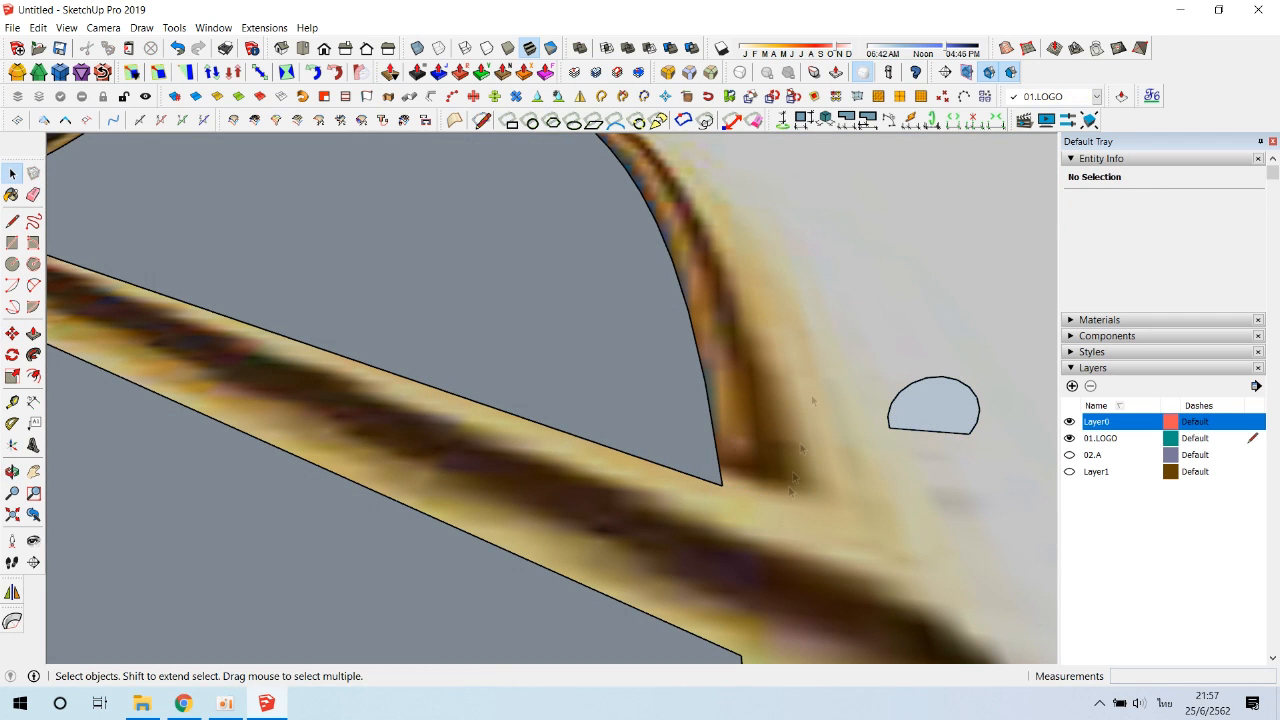
click(722, 486)
- Place a spare copy of the arc profile about 0.8 cm away, inside the upper-left gap
middle_drag(722, 486, 560, 436)
click(365, 579)
key(ctrl)
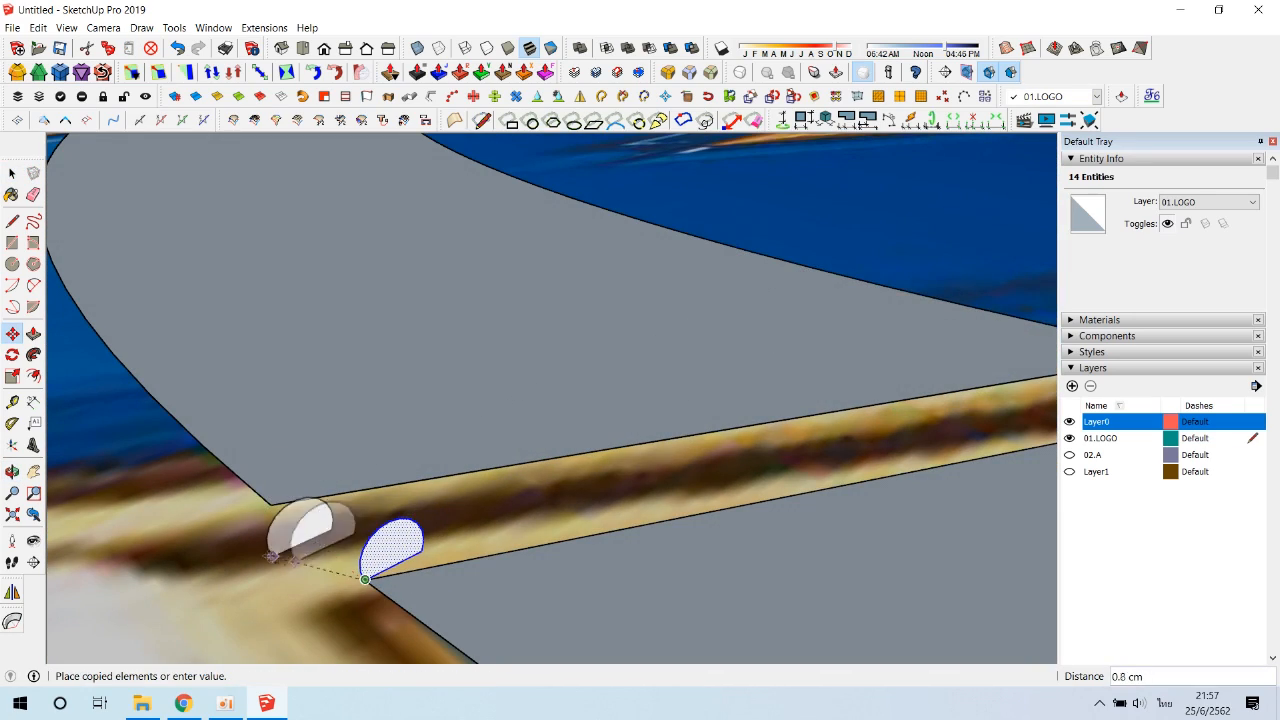
click(271, 556)
- Sweep the arc profile around all perimeter edges of the left ring segment with Follow Me
scroll(386, 566, down, 4)
middle_drag(510, 540, 643, 498)
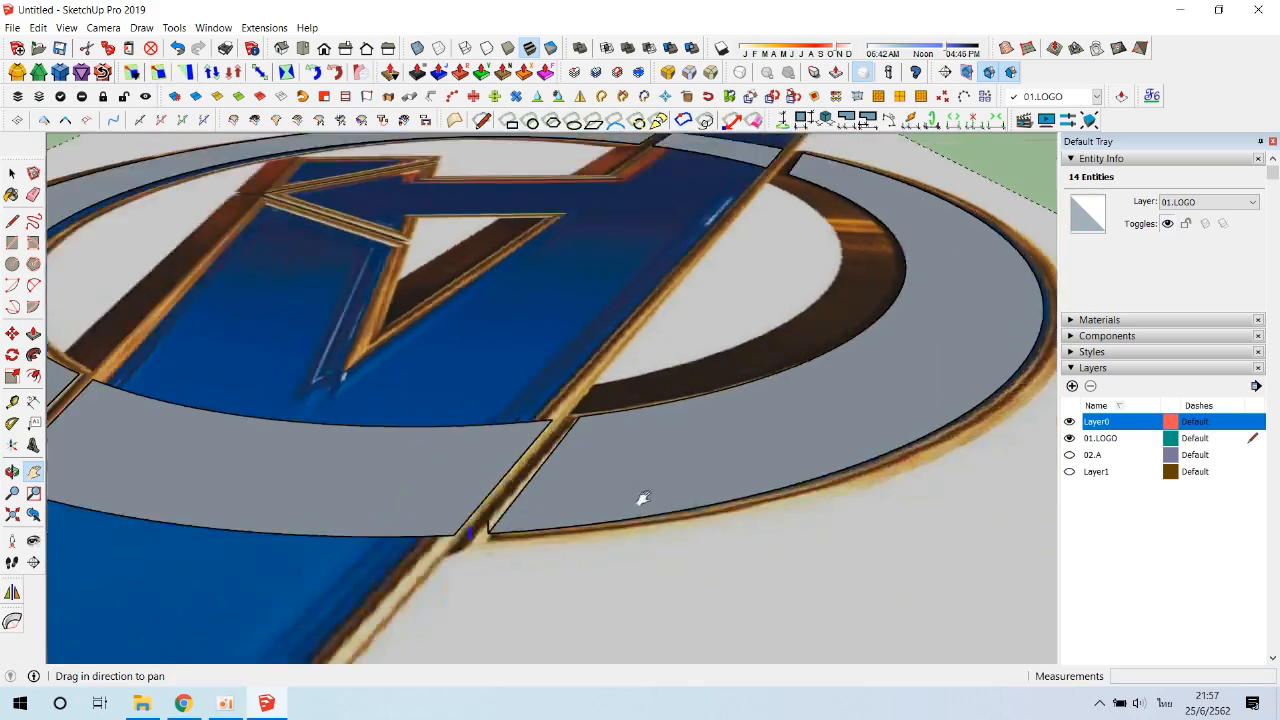
scroll(643, 498, down, 3)
click(760, 212)
scroll(760, 212, up, 3)
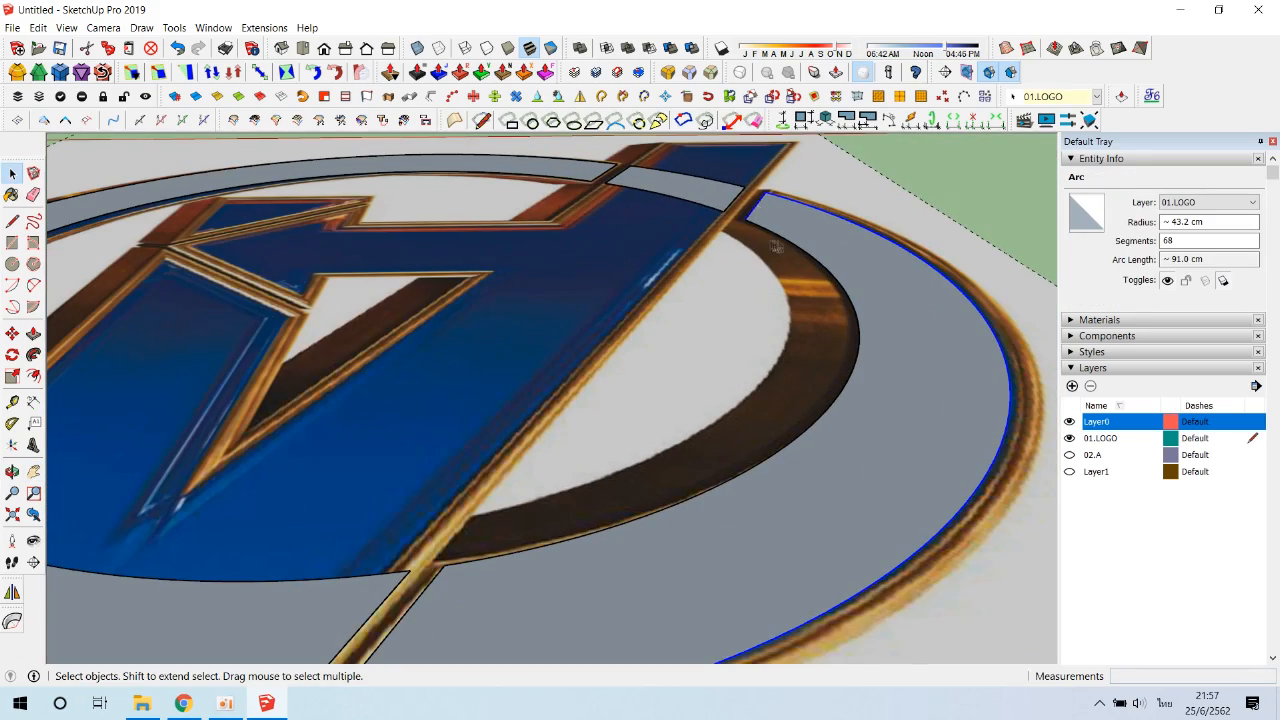
shift+click(772, 239)
scroll(772, 241, down, 2)
shift+click(446, 548)
scroll(449, 612, up, 3)
middle_drag(449, 612, 300, 580)
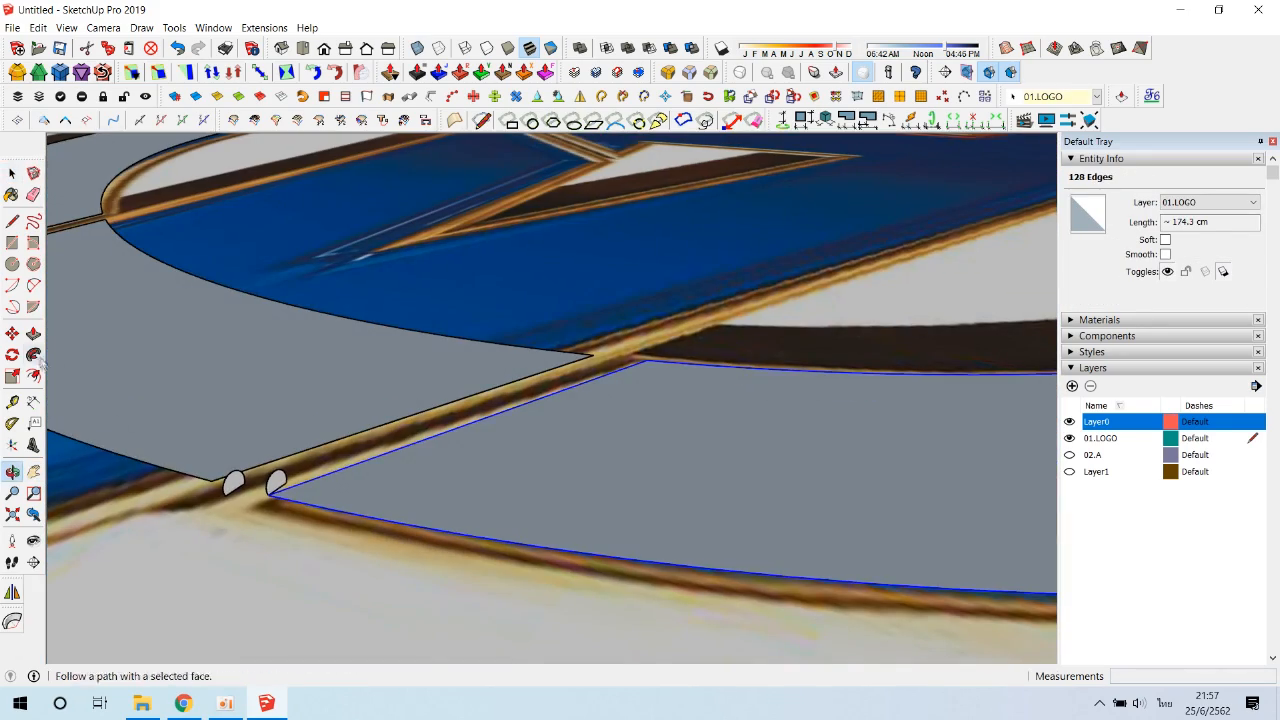
click(33, 355)
click(276, 485)
- Select the spare arc profile in the upper-left gap beside the top ring segment
middle_drag(286, 491, 808, 527)
middle_drag(277, 428, 257, 366)
scroll(257, 366, up, 3)
middle_drag(469, 331, 489, 371)
scroll(339, 214, up, 2)
shift+middle_drag(339, 214, 243, 317)
scroll(243, 317, up, 2)
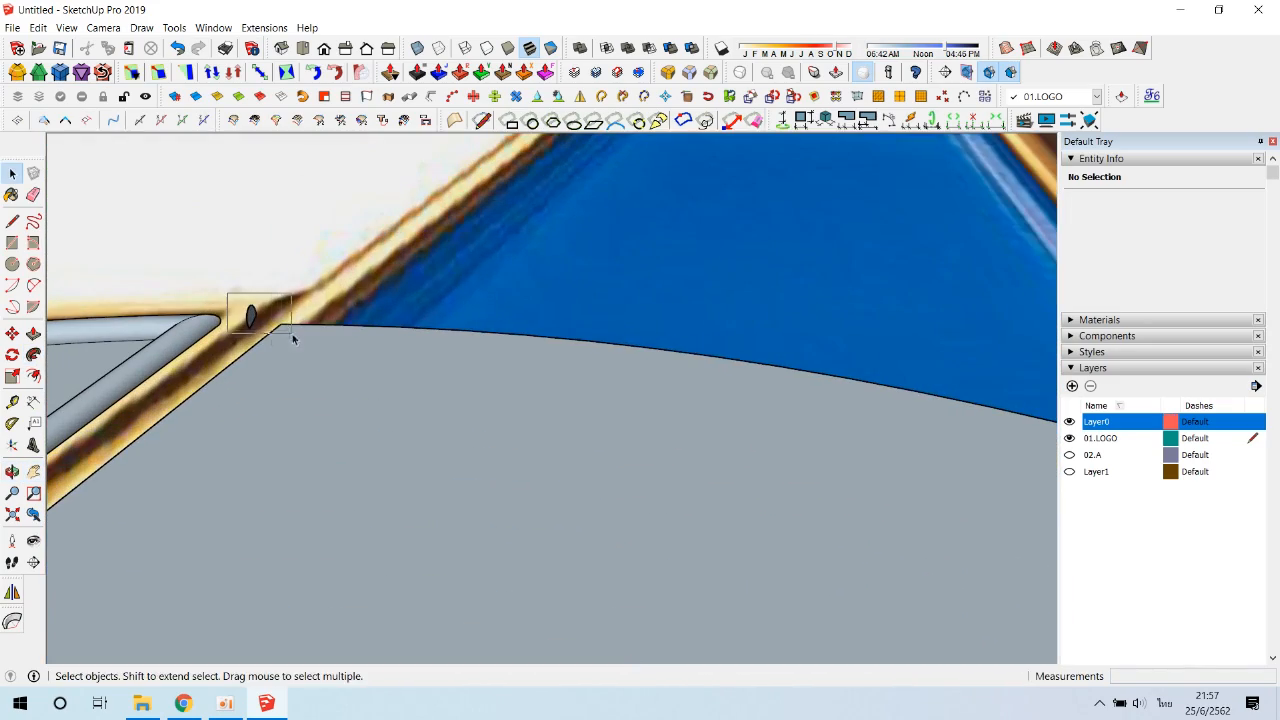
scroll(287, 340, down, 5)
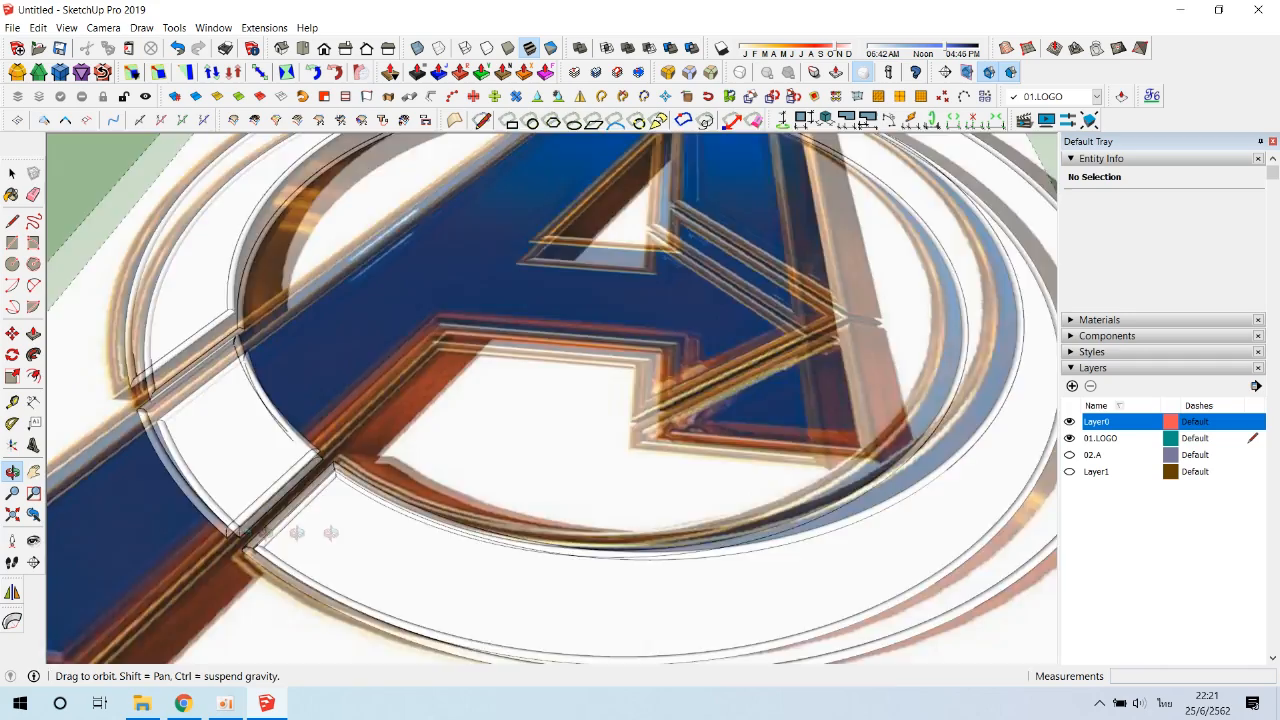
- Paint the raised borders of the small lower-left, large right and left ring segments with Color B04
drag(332, 533, 426, 301)
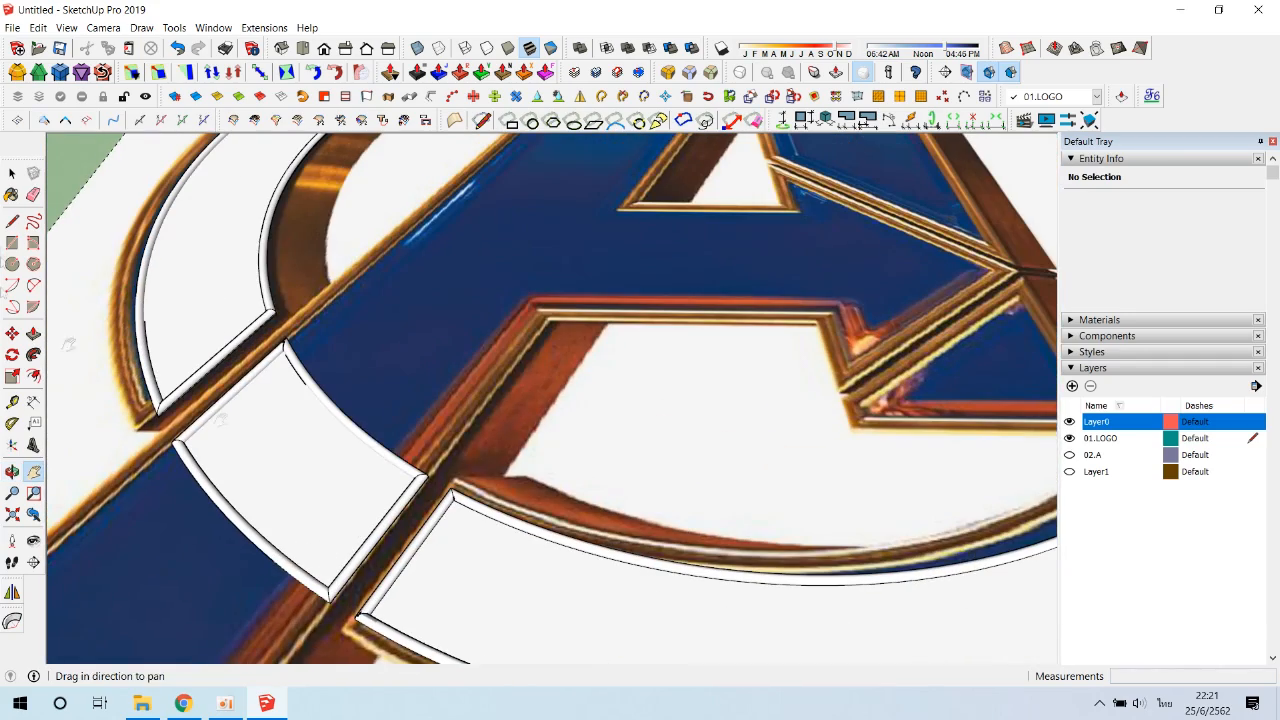
key(b)
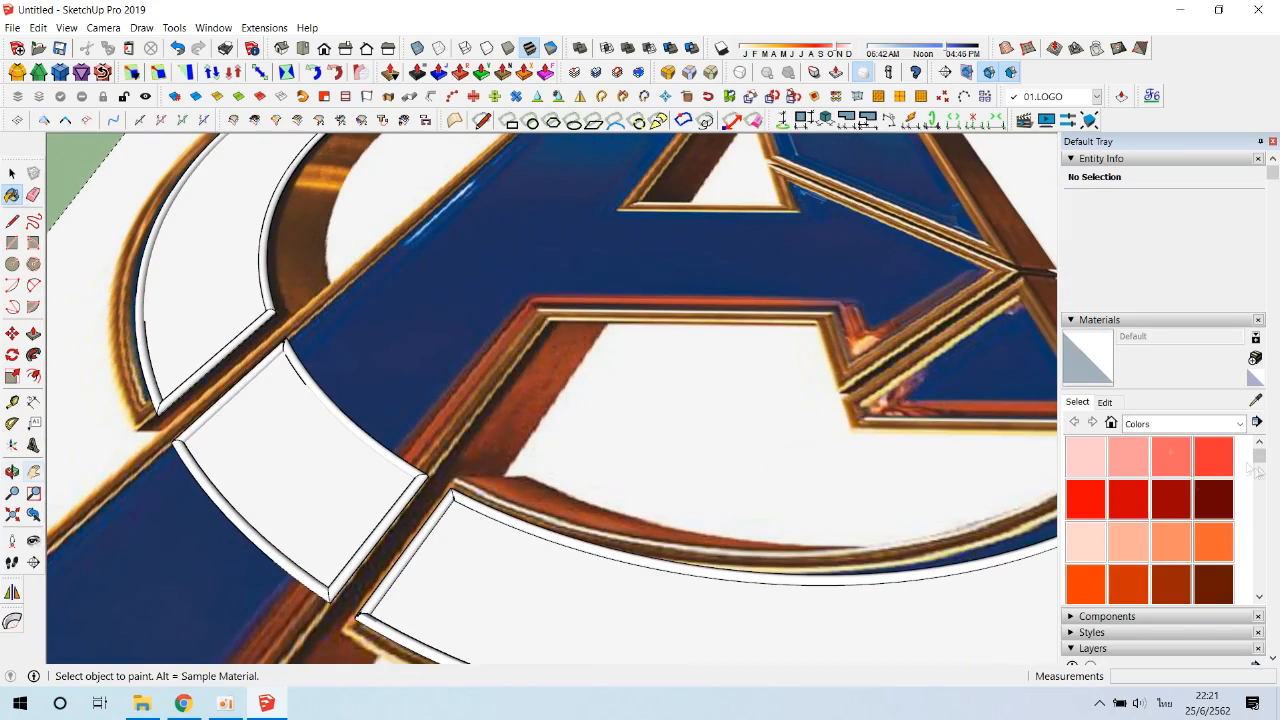
scroll(1209, 485, down, 2)
scroll(1212, 483, up, 1)
click(1212, 480)
click(298, 572)
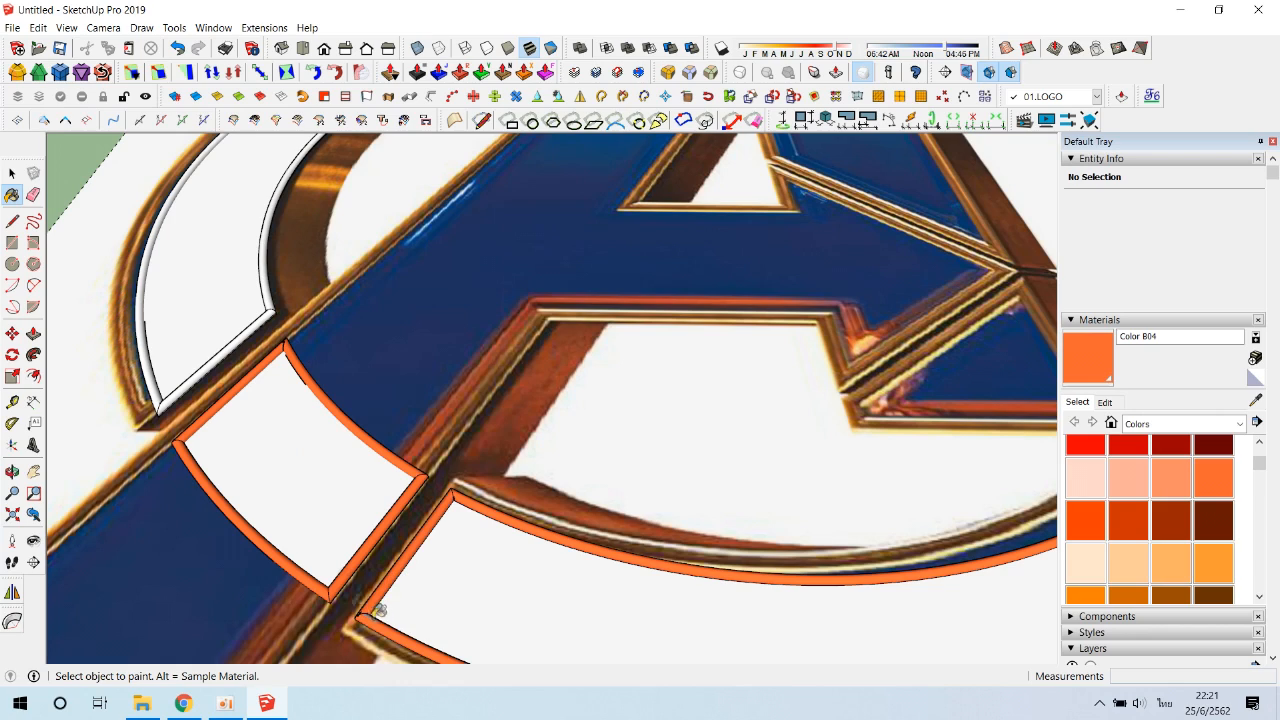
click(213, 357)
- Paint the top ring segment's border and the remaining border ends at the upper gaps with Color B04
scroll(266, 282, down, 3)
shift+middle_drag(328, 250, 560, 530)
scroll(720, 335, up, 2)
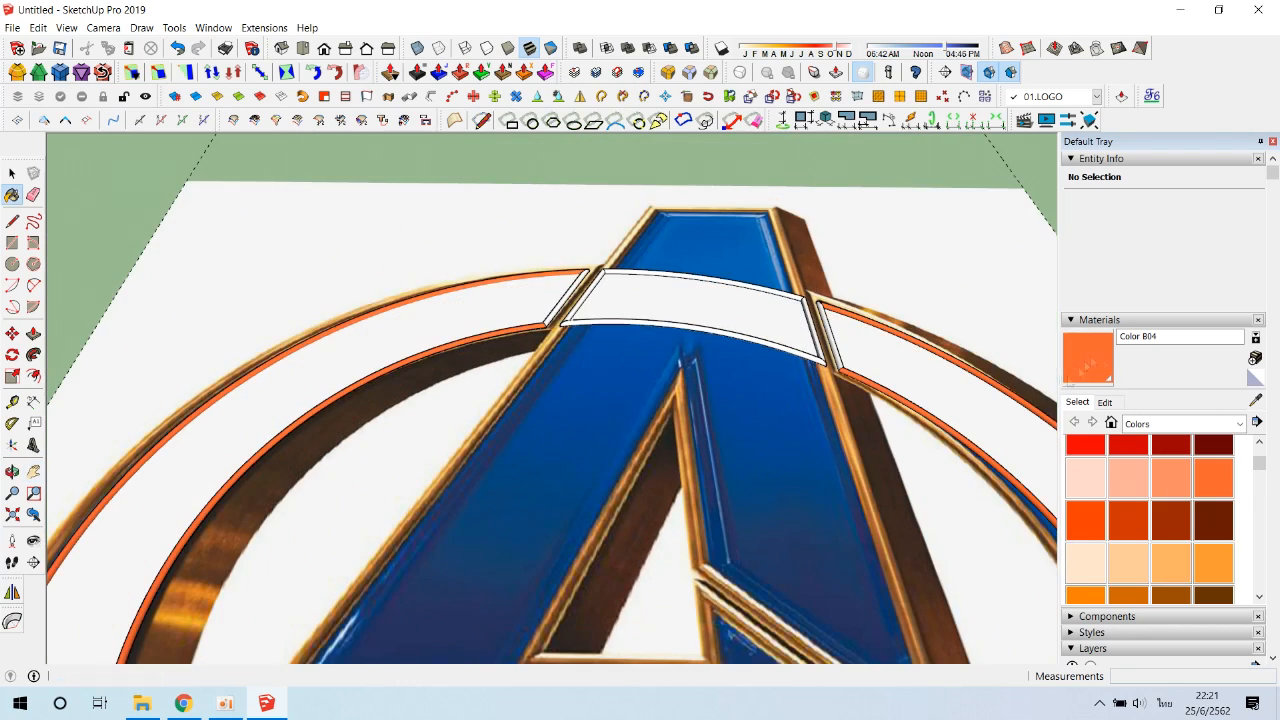
scroll(596, 268, up, 2)
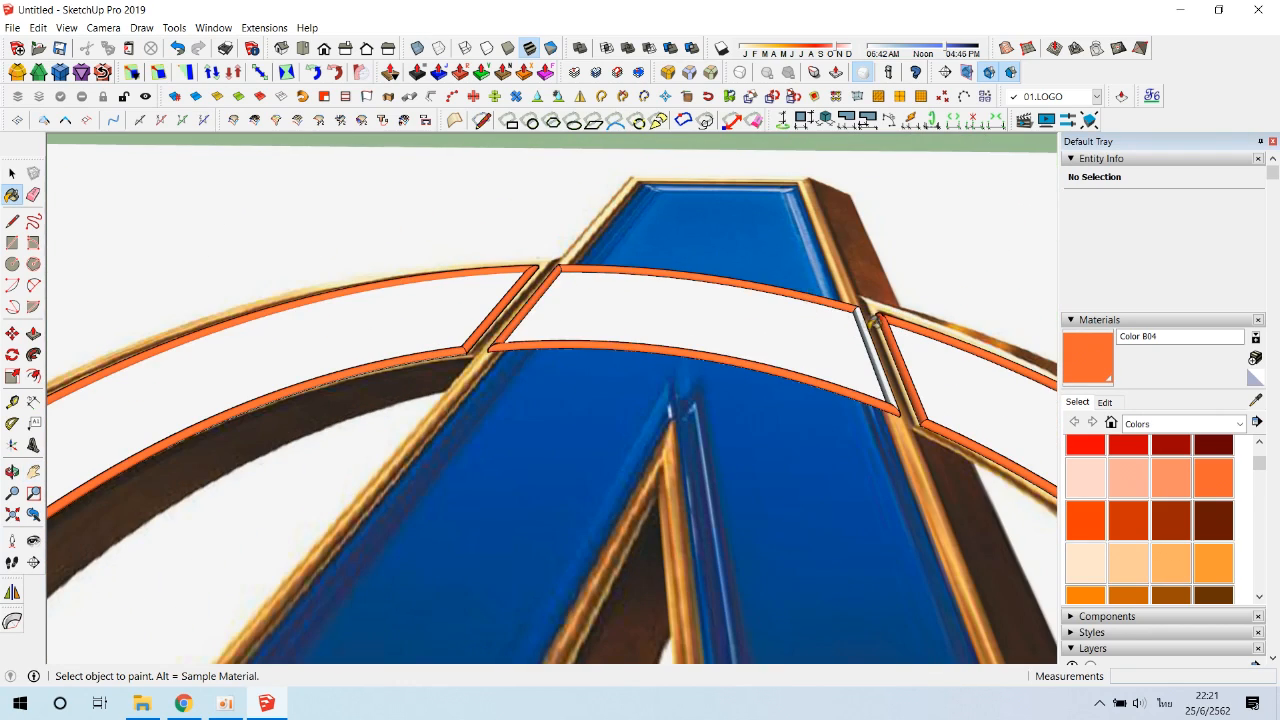
scroll(871, 386, up, 3)
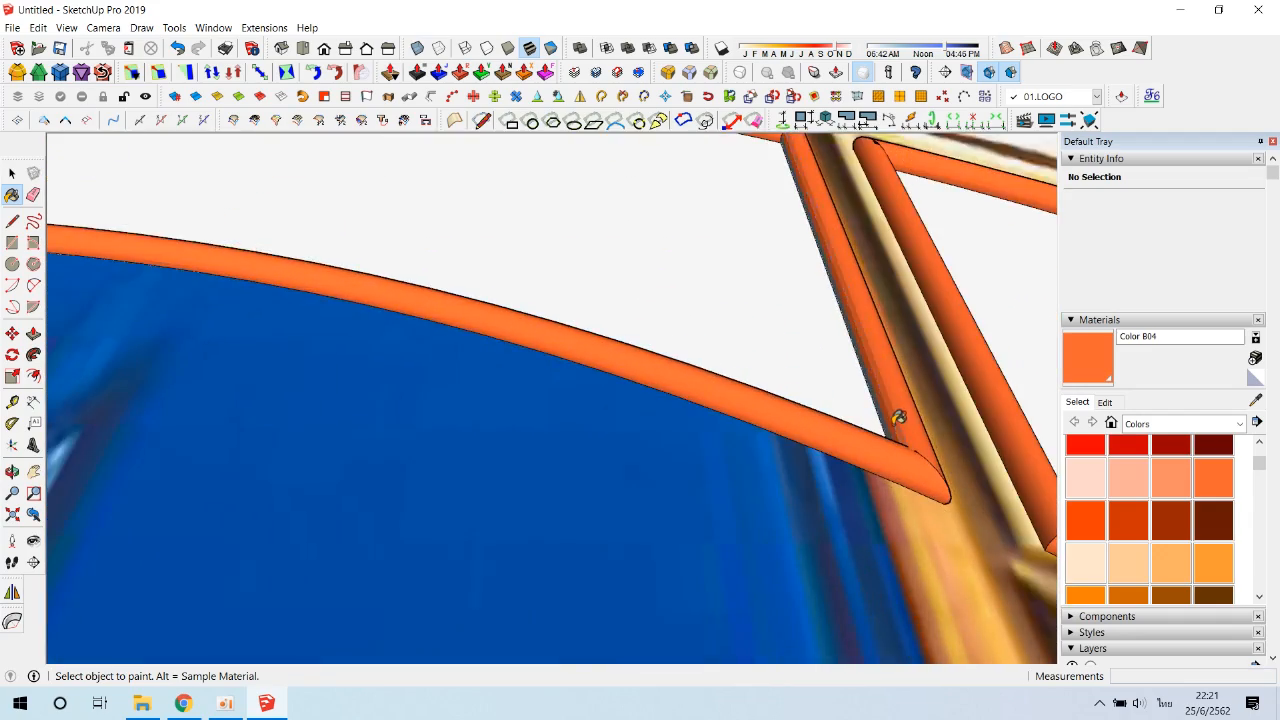
- Try Color I06 on the face of the small lower-left ring segment
scroll(899, 421, down, 3)
scroll(896, 420, down, 3)
shift+middle_drag(795, 515, 690, 312)
click(1238, 424)
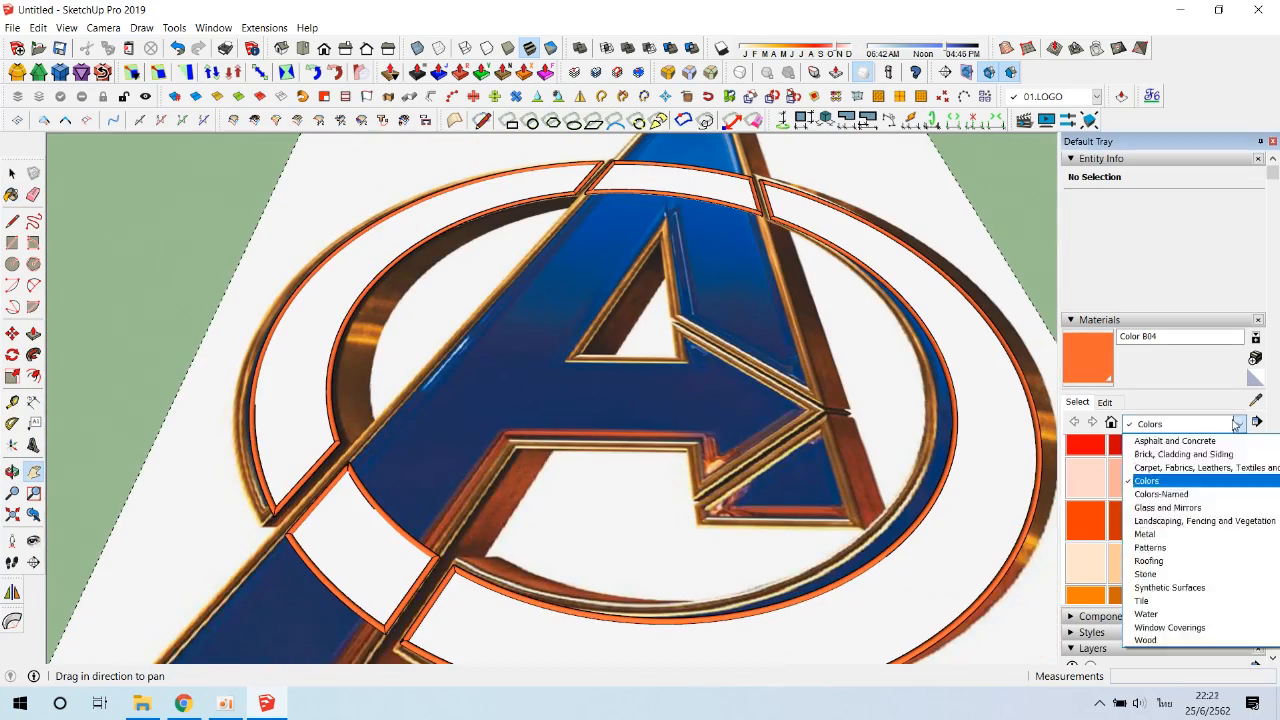
click(1219, 440)
click(1210, 425)
click(1160, 521)
drag(1259, 457, 1259, 537)
click(365, 528)
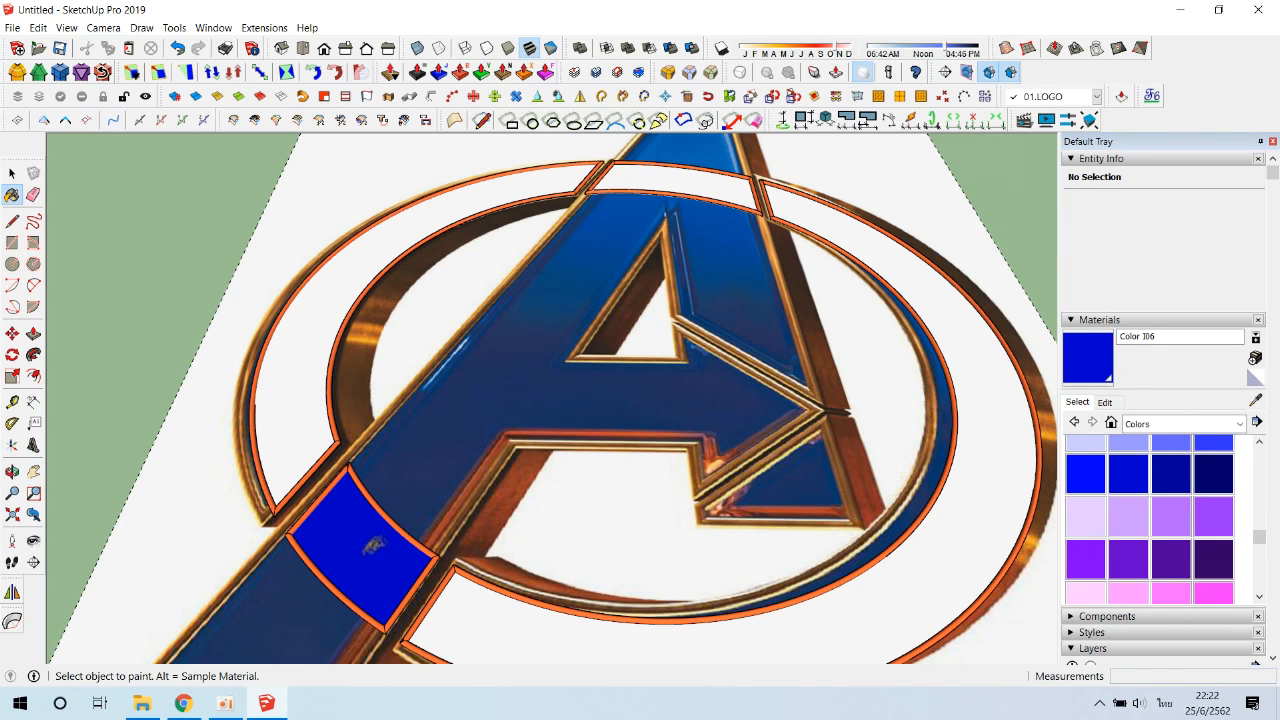
- Paint the faces of the small lower-left and large right ring segments with Color I08
click(1212, 473)
click(365, 545)
click(460, 620)
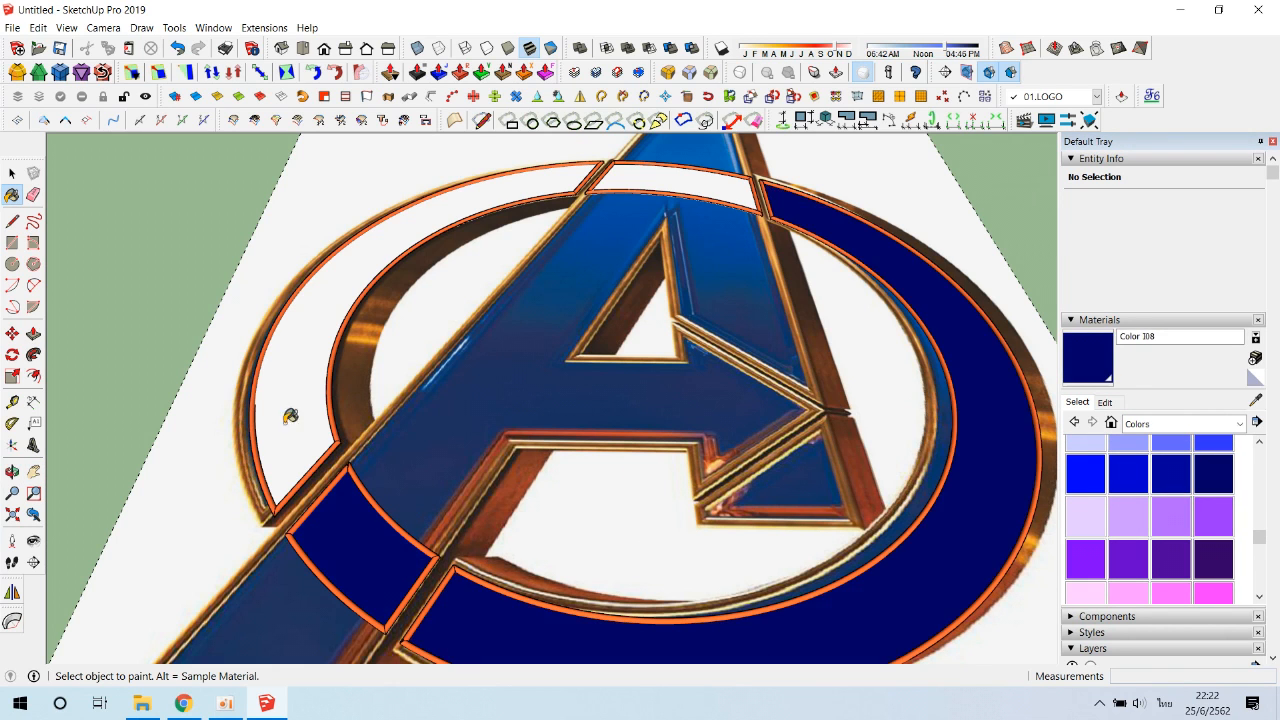
- Paint the faces of the left and top ring segments with Color I08
click(291, 414)
scroll(376, 440, down, 2)
click(595, 258)
scroll(598, 262, down, 1)
middle_drag(606, 298, 614, 400)
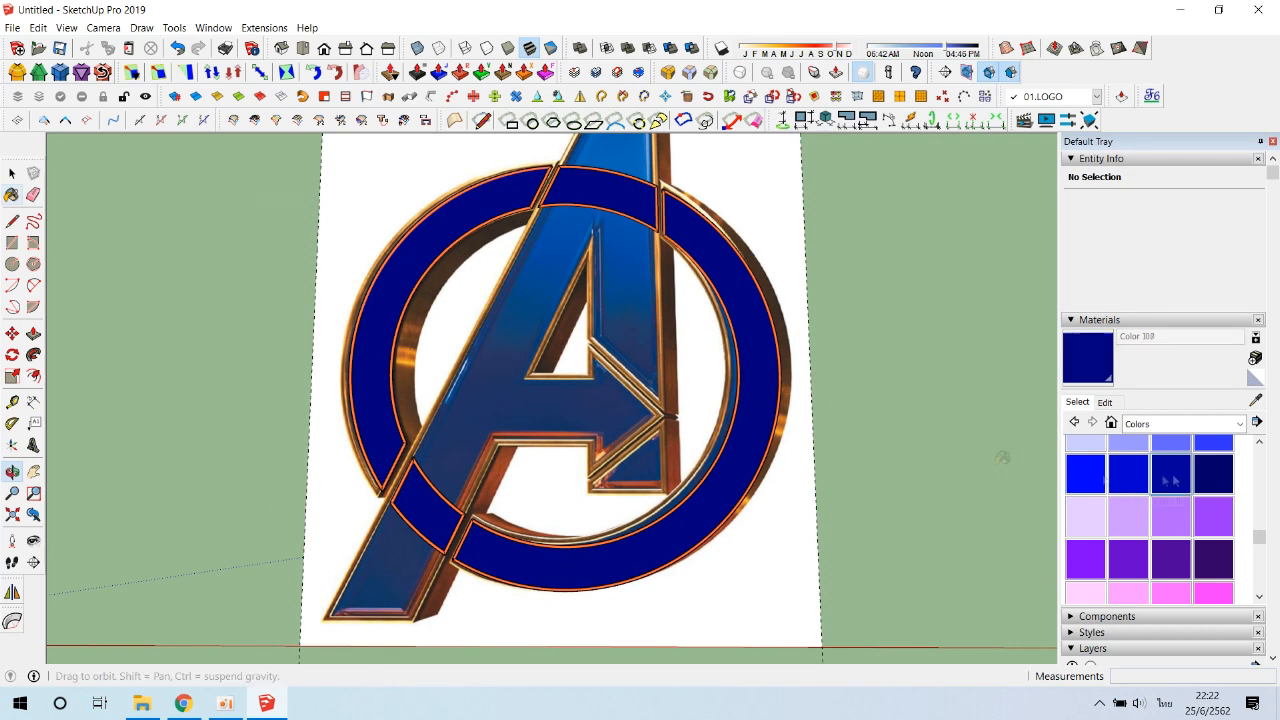
scroll(450, 496, down, 2)
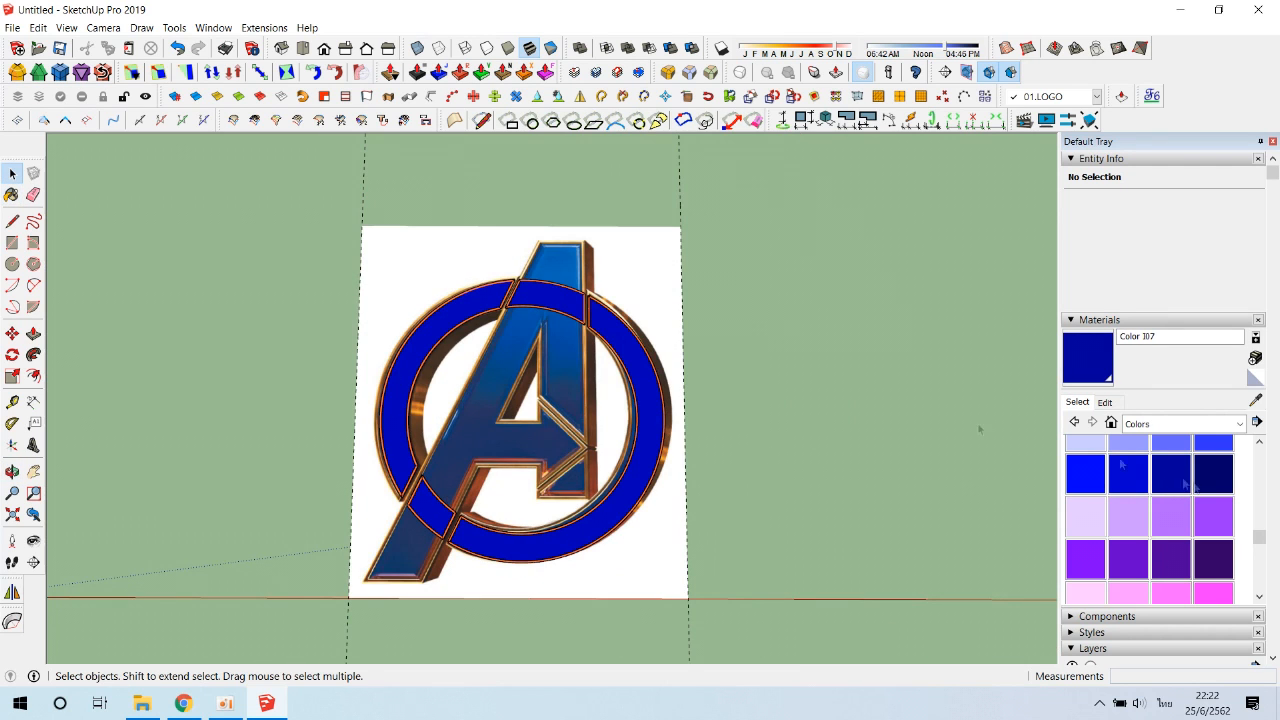
- Hide Layer0 with the reference image so that only the ring is shown
click(1164, 319)
click(1069, 421)
click(645, 437)
click(760, 423)
middle_drag(680, 440, 842, 399)
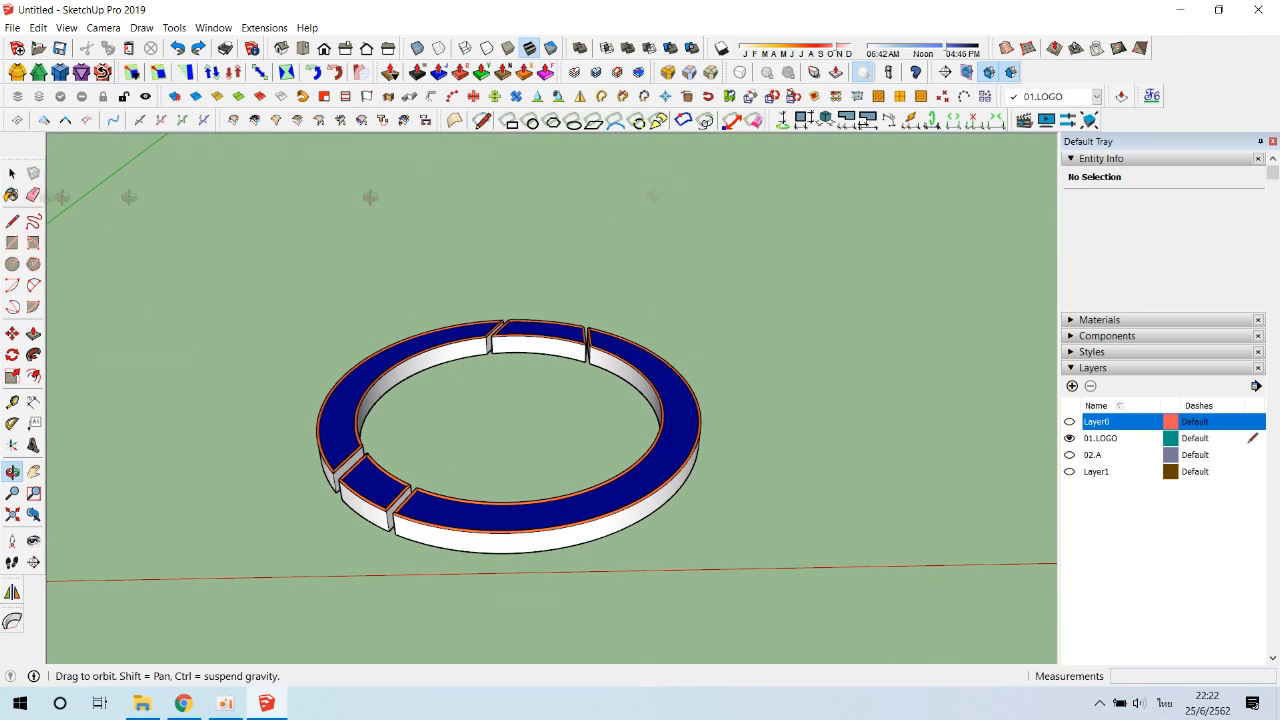
- Paint the inner and outer sides and the undersides of the ring segments with Color I07
click(12, 194)
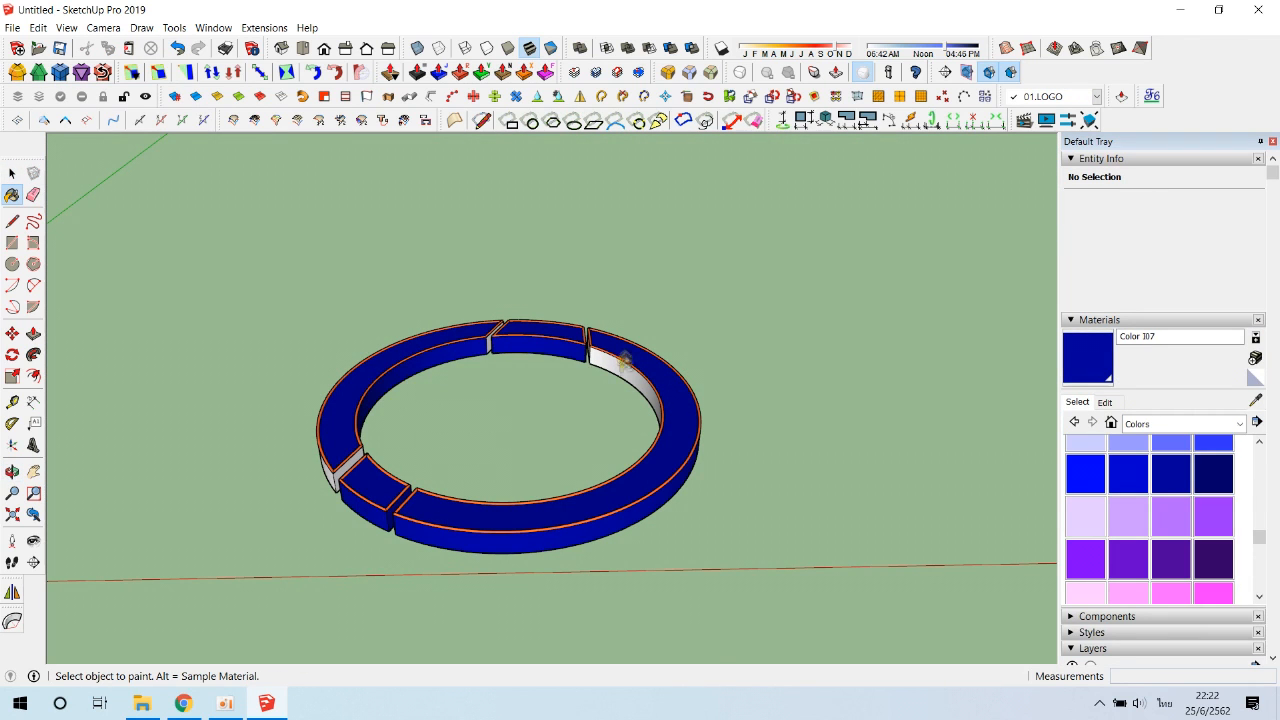
mouse_move(364, 520)
middle_down()
mouse_move(371, 563)
mouse_move(440, 265)
middle_up()
click(420, 275)
click(500, 245)
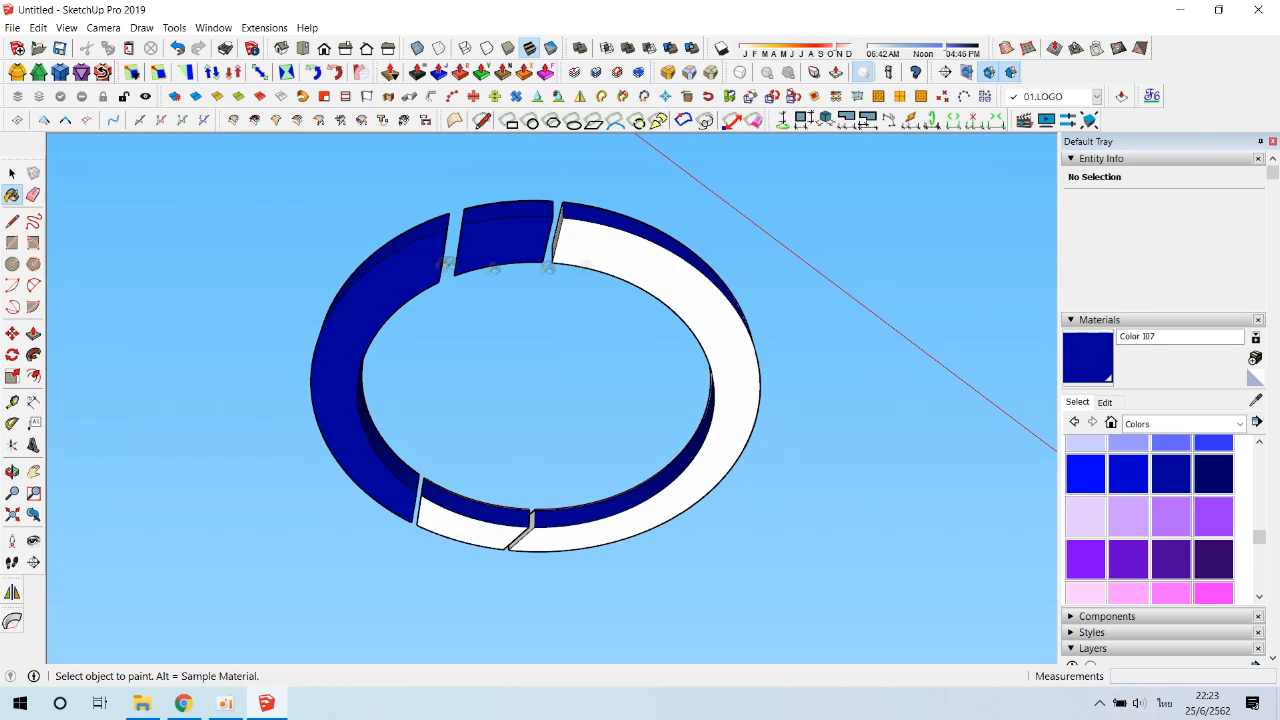
click(590, 262)
click(475, 520)
- Paint the end faces at the gaps between the ring segments with Color I07
scroll(530, 532, up, 3)
middle_drag(536, 513, 576, 330)
mouse_move(270, 537)
middle_down()
mouse_move(143, 294)
mouse_move(486, 391)
mouse_move(694, 486)
middle_up()
click(690, 490)
click(540, 292)
middle_drag(540, 292, 873, 472)
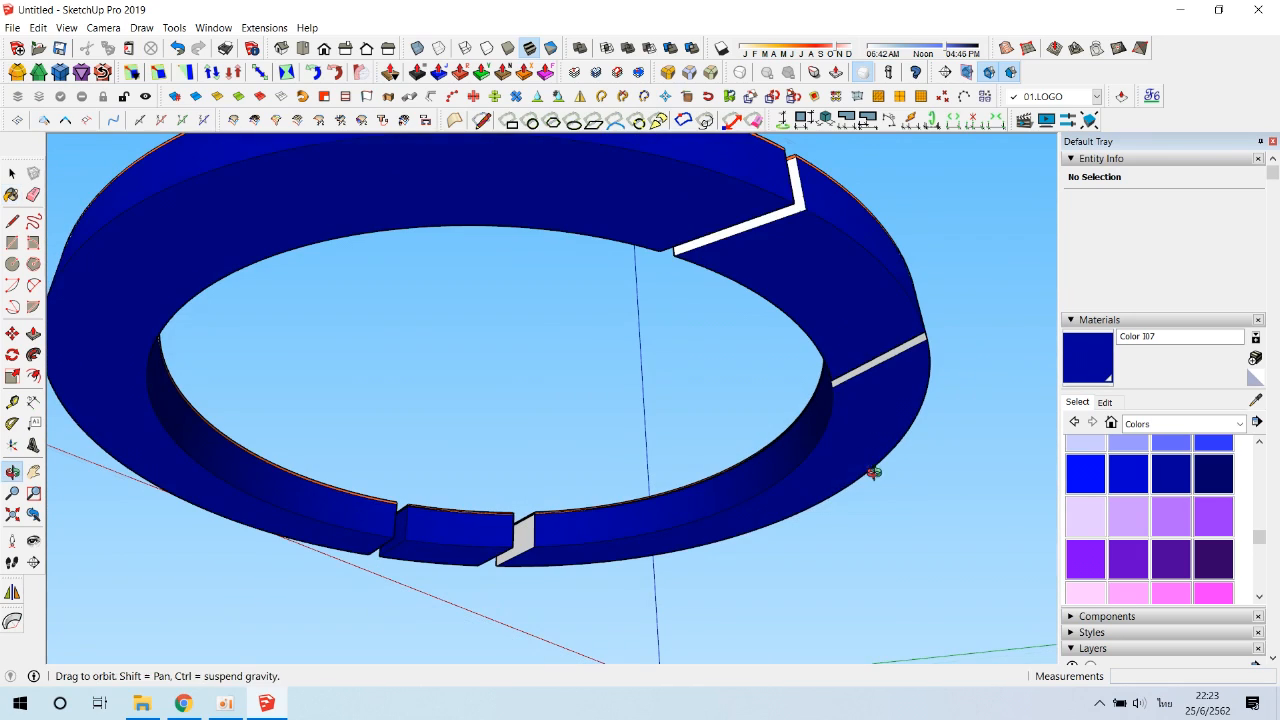
click(522, 536)
- Select all the painted ring segments and make them one group
scroll(436, 598, down, 2)
middle_drag(370, 250, 1014, 695)
key(space)
drag(429, 281, 973, 585)
right_click(762, 426)
click(842, 372)
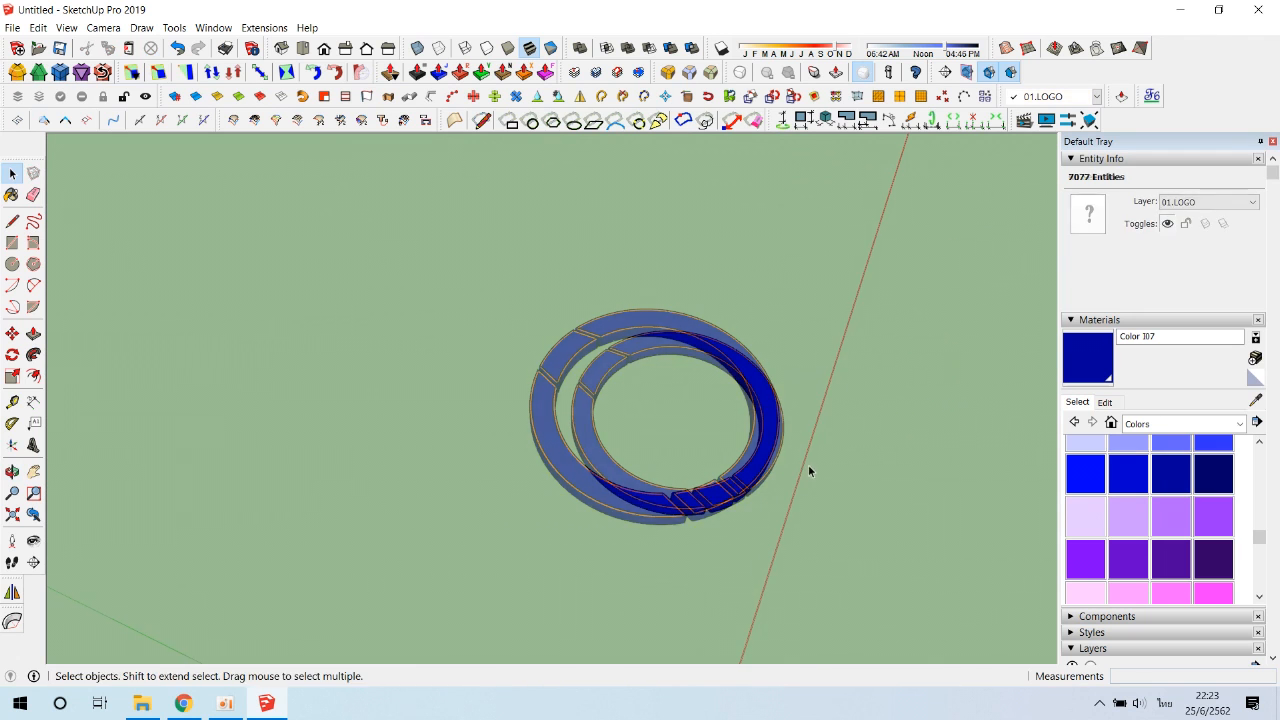
click(809, 469)
middle_drag(809, 469, 194, 389)
right_click(197, 385)
click(249, 444)
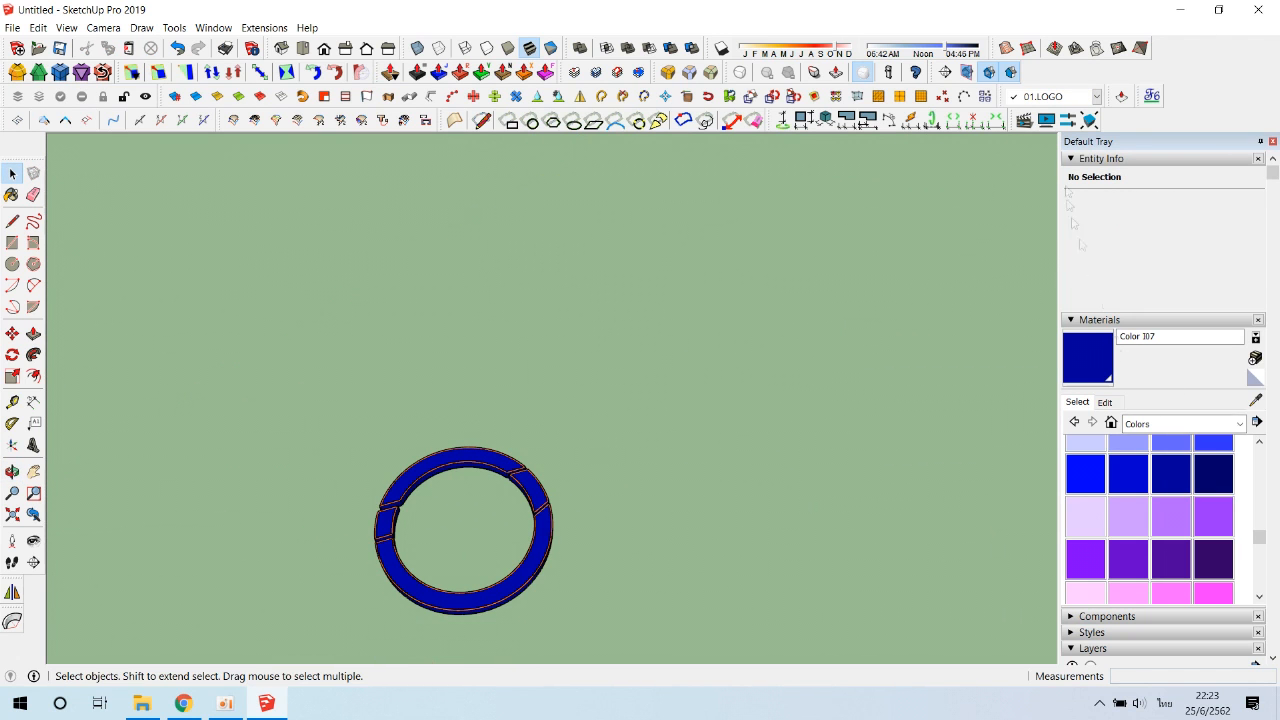
- Show the 02.A layer with the letter A and hide the 01.LOGO and Layer0 layers
click(1069, 160)
click(1070, 556)
click(302, 47)
scroll(646, 400, up, 3)
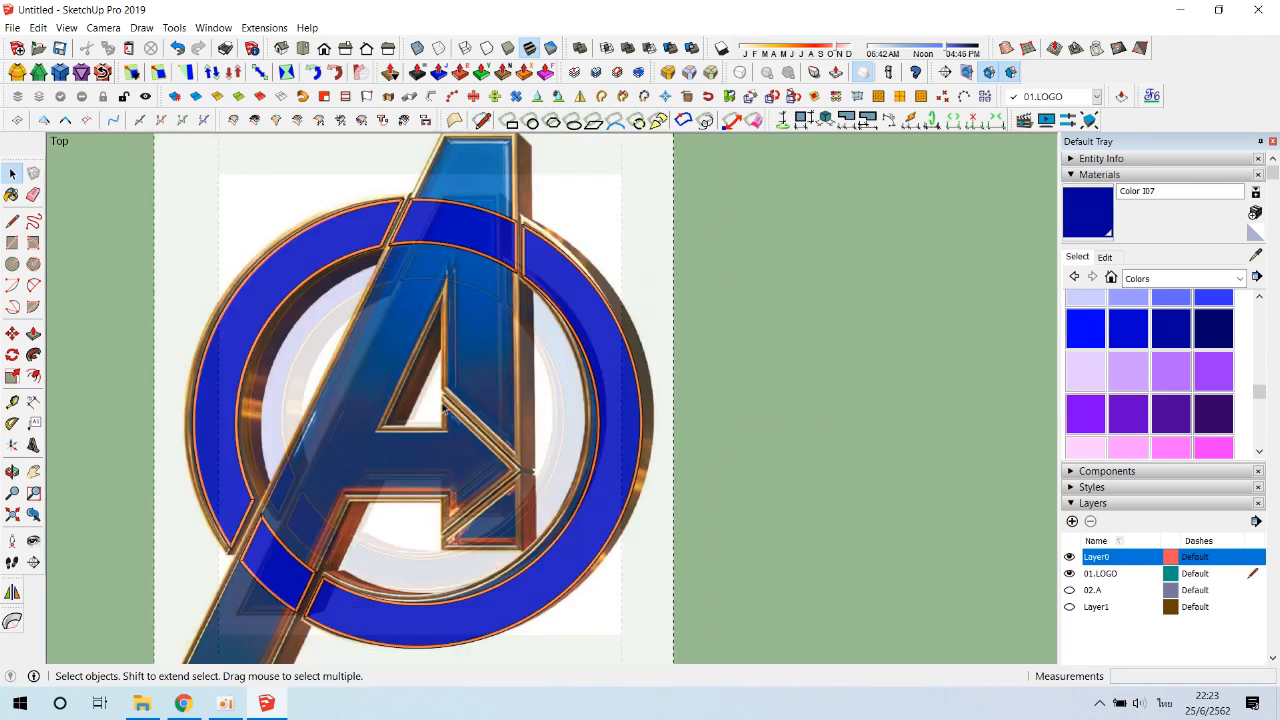
scroll(443, 407, down, 1)
click(1069, 590)
scroll(450, 480, up, 3)
click(450, 480)
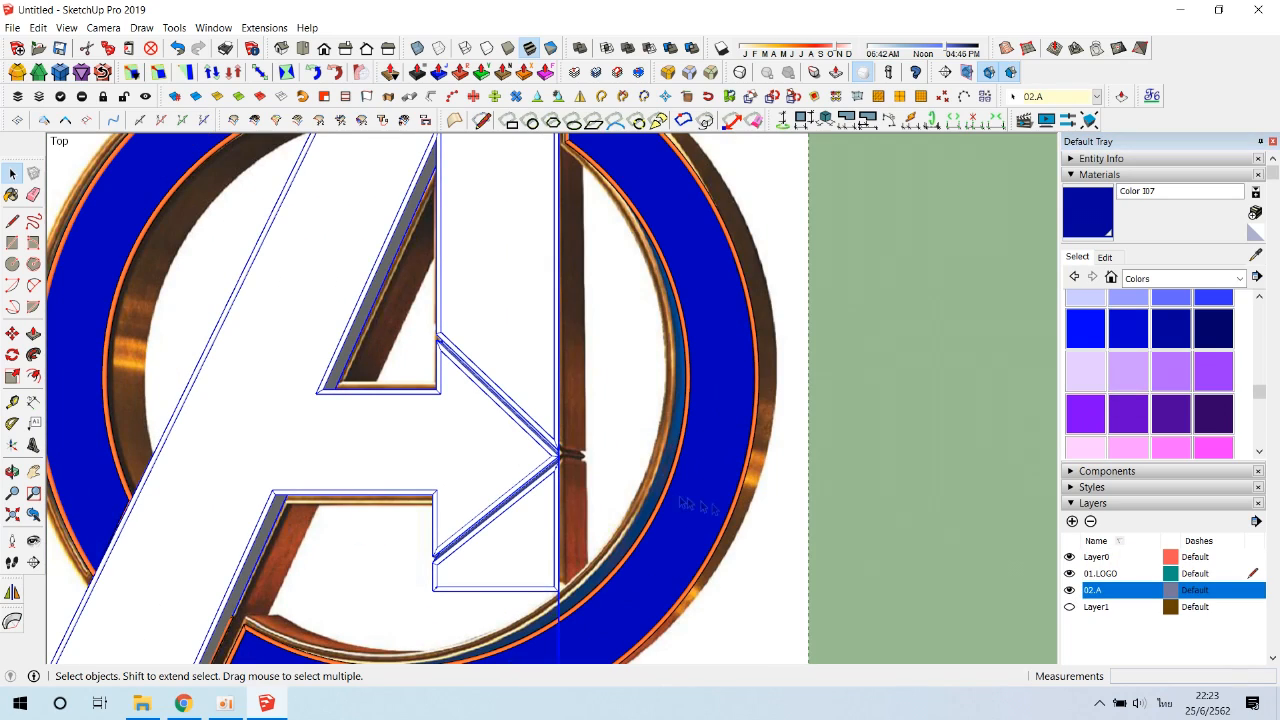
click(1069, 573)
click(1069, 556)
- Explode the letter A group so its faces can be painted individually
middle_drag(694, 471, 750, 190)
middle_drag(749, 349, 915, 503)
right_click(708, 323)
click(752, 443)
click(784, 374)
- Paint the top faces, outer sides and underside of the letter A with Color I07
scroll(740, 300, up, 1)
key(b)
click(731, 281)
click(625, 345)
click(540, 365)
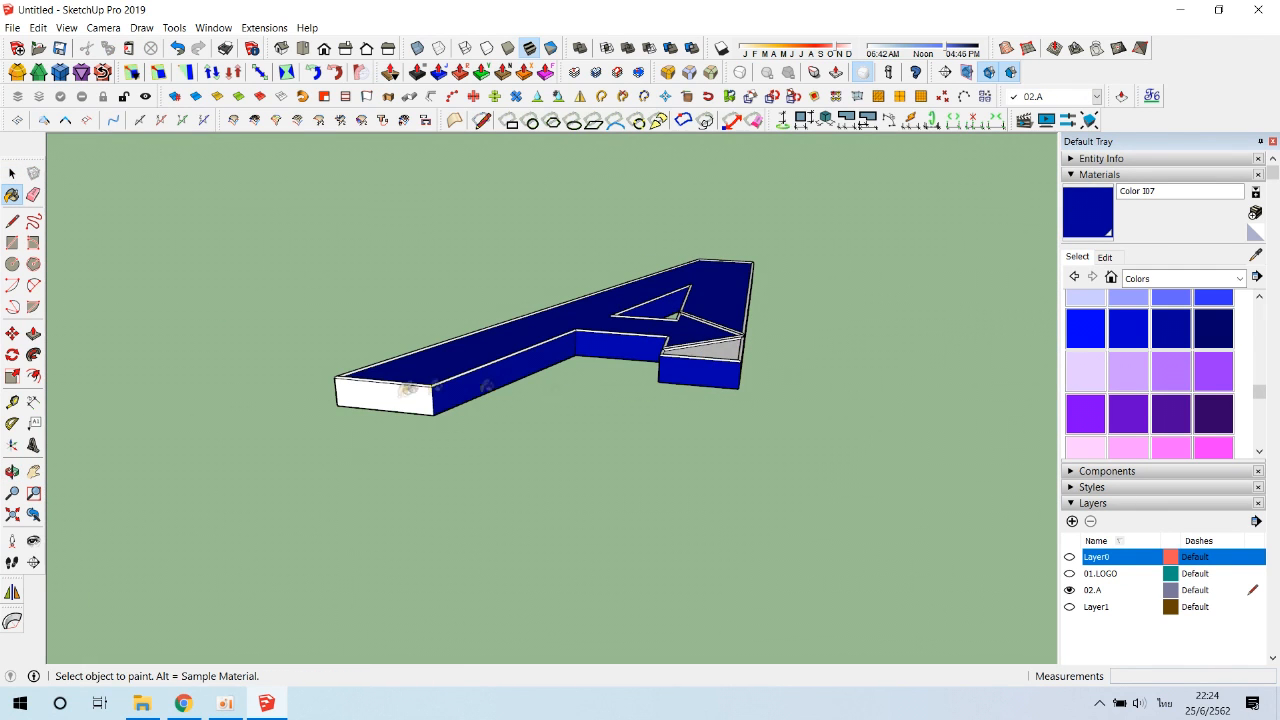
middle_drag(812, 430, 771, 286)
click(674, 320)
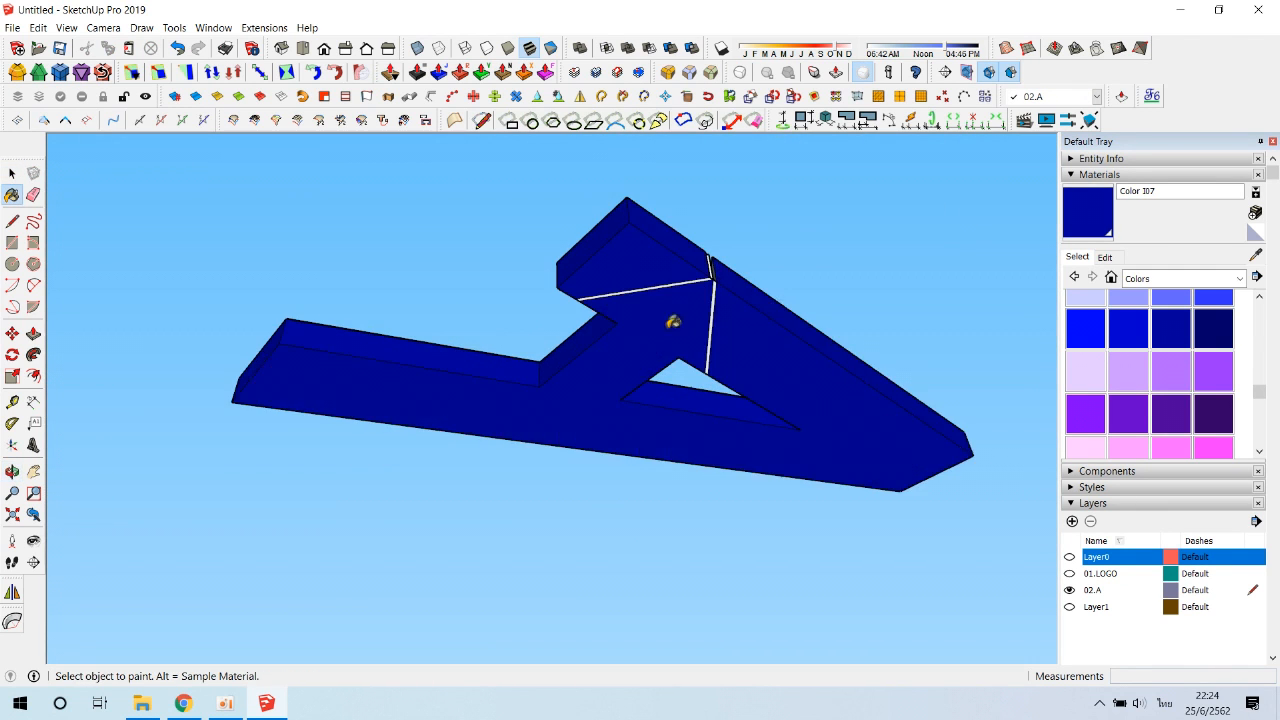
- Paint the gap walls, the triangular opening's walls and the remaining sides of the A with Color I07
scroll(726, 283, up, 2)
scroll(727, 283, up, 2)
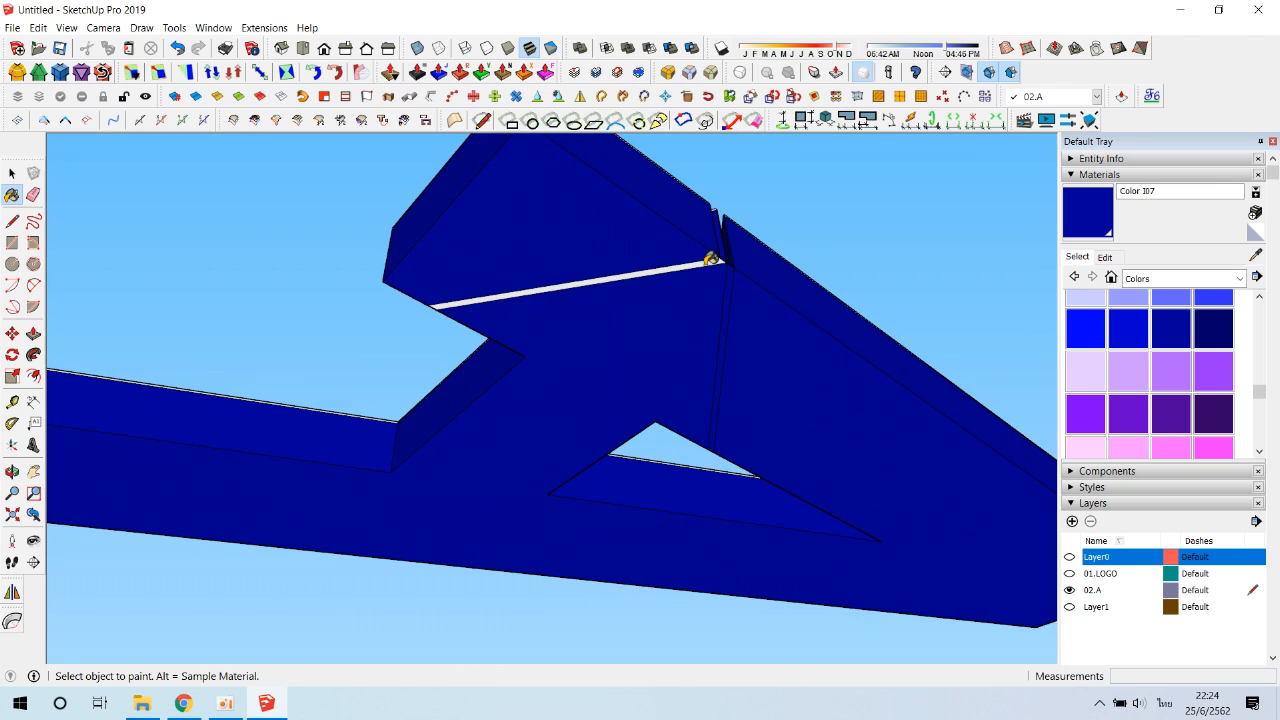
middle_drag(743, 260, 415, 320)
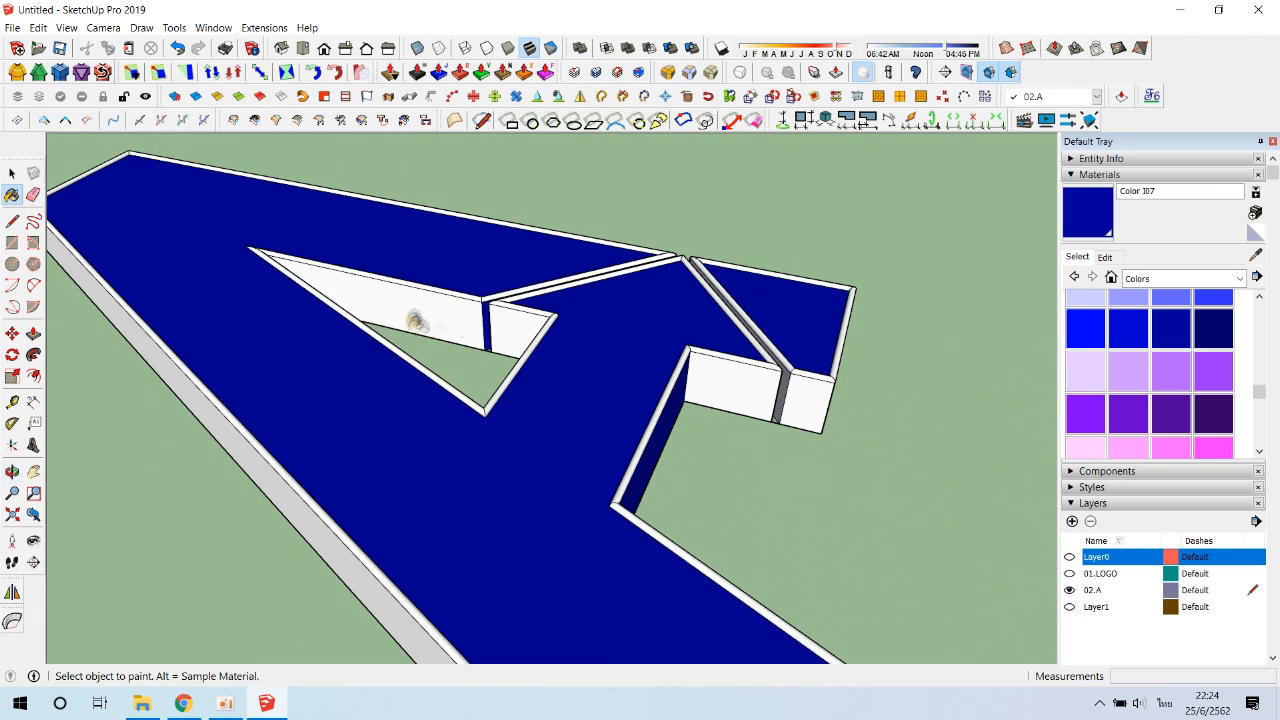
click(798, 381)
click(334, 520)
mouse_move(337, 529)
middle_down()
mouse_move(466, 232)
mouse_move(589, 417)
mouse_move(508, 450)
mouse_move(259, 160)
middle_up()
scroll(589, 417, down, 3)
scroll(508, 450, down, 2)
- Paint the raised border around the A's lower leg with Color B04 from the in-model materials, seen from the top
click(303, 48)
scroll(901, 278, down, 4)
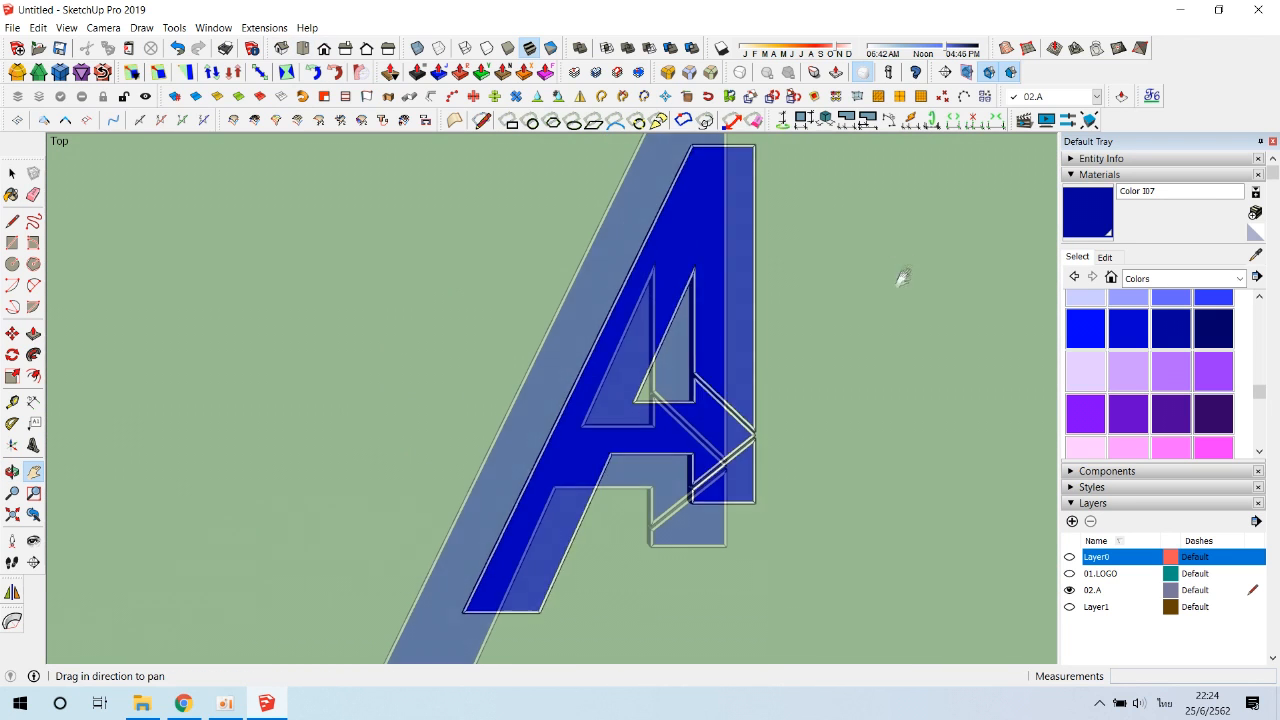
click(1234, 280)
click(1110, 277)
click(1085, 311)
scroll(760, 420, up, 2)
scroll(700, 444, up, 8)
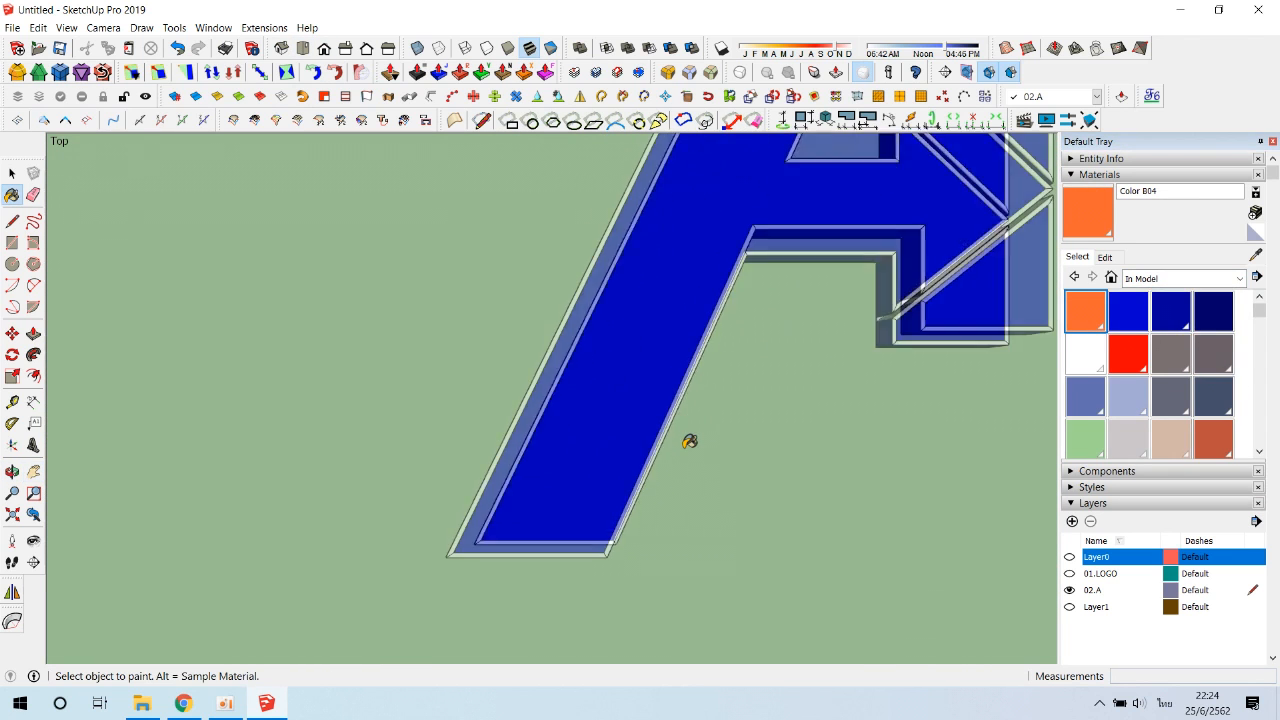
click(614, 528)
scroll(555, 624, up, 1)
click(540, 621)
click(291, 486)
scroll(660, 355, down, 1)
- Paint the borders of the A's arrow, triangular opening and upper part with Color B04
mouse_move(660, 355)
shift+middle_down()
mouse_move(415, 589)
mouse_move(72, 719)
shift+middle_up()
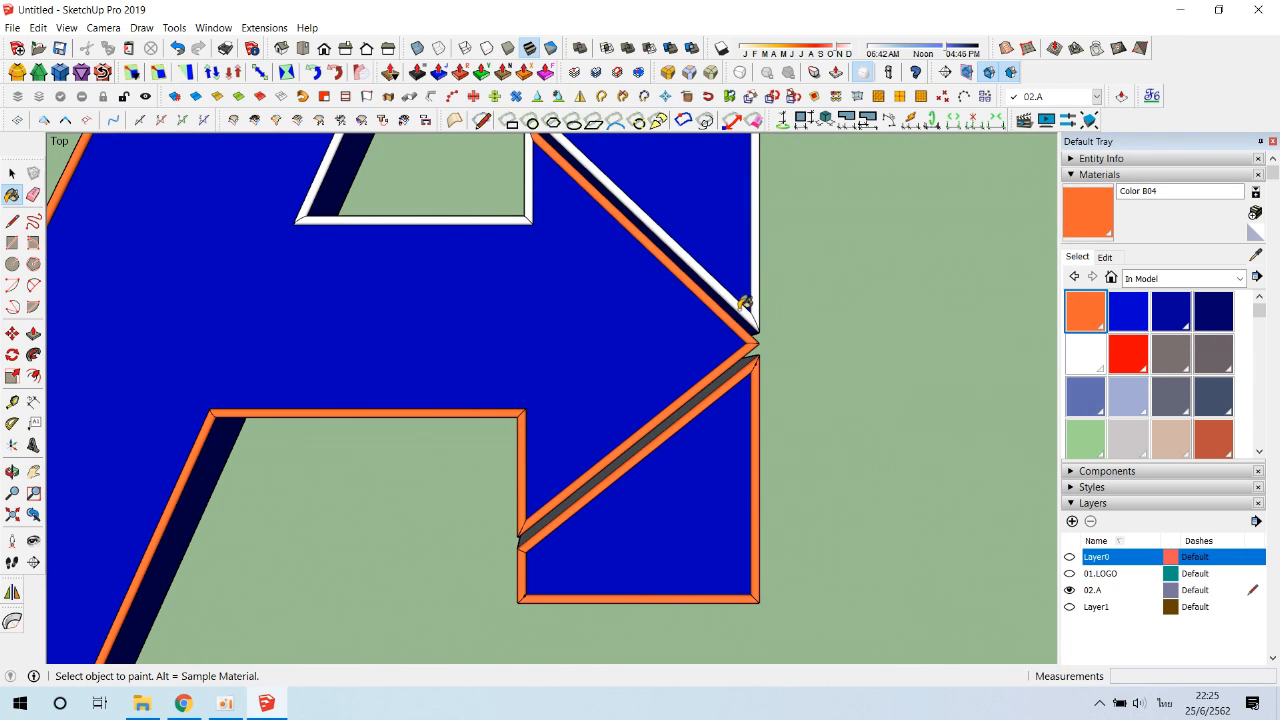
shift+middle_drag(343, 212, 1045, 250)
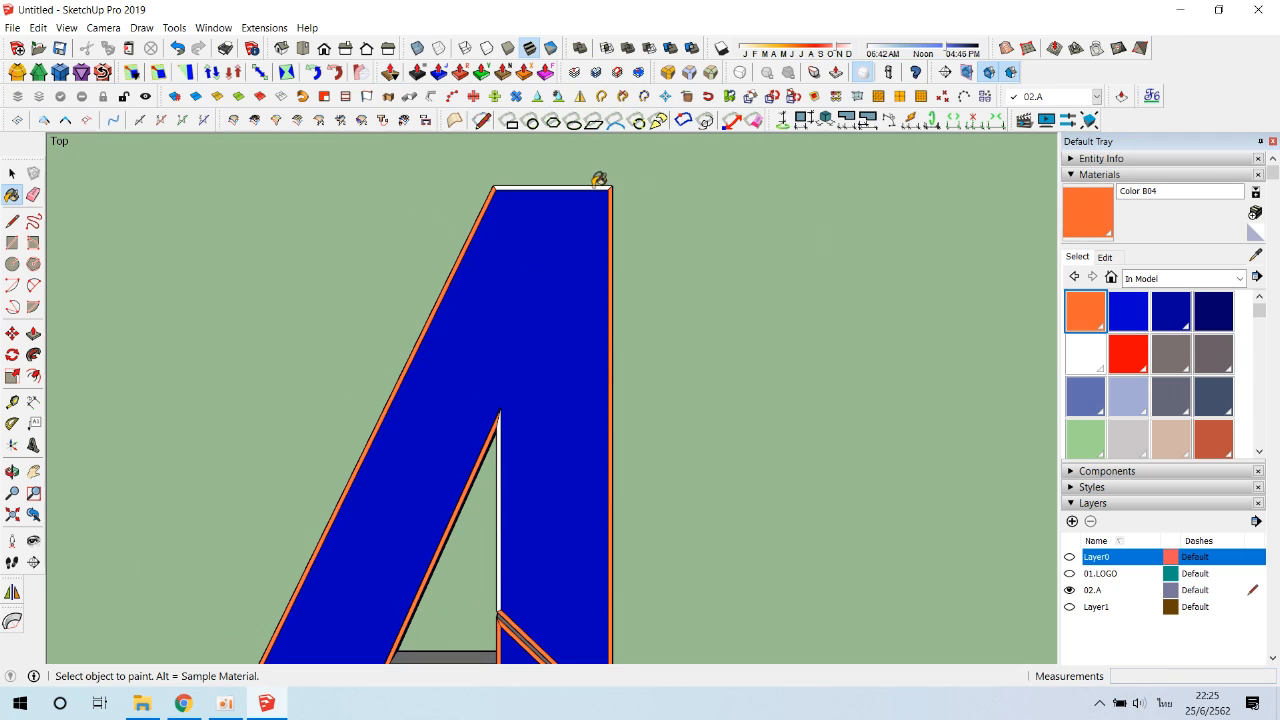
click(498, 522)
scroll(607, 464, down, 3)
mouse_move(709, 534)
shift+middle_down()
mouse_move(704, 388)
mouse_move(650, 240)
shift+middle_up()
- Select the whole painted letter A and make it a group
key(space)
drag(160, 221, 722, 576)
right_click(548, 432)
click(610, 163)
click(700, 408)
- Show the 01.LOGO layer together with the letter A, keeping Layer0 hidden
key(F2)
click(1068, 557)
click(1068, 557)
click(1069, 573)
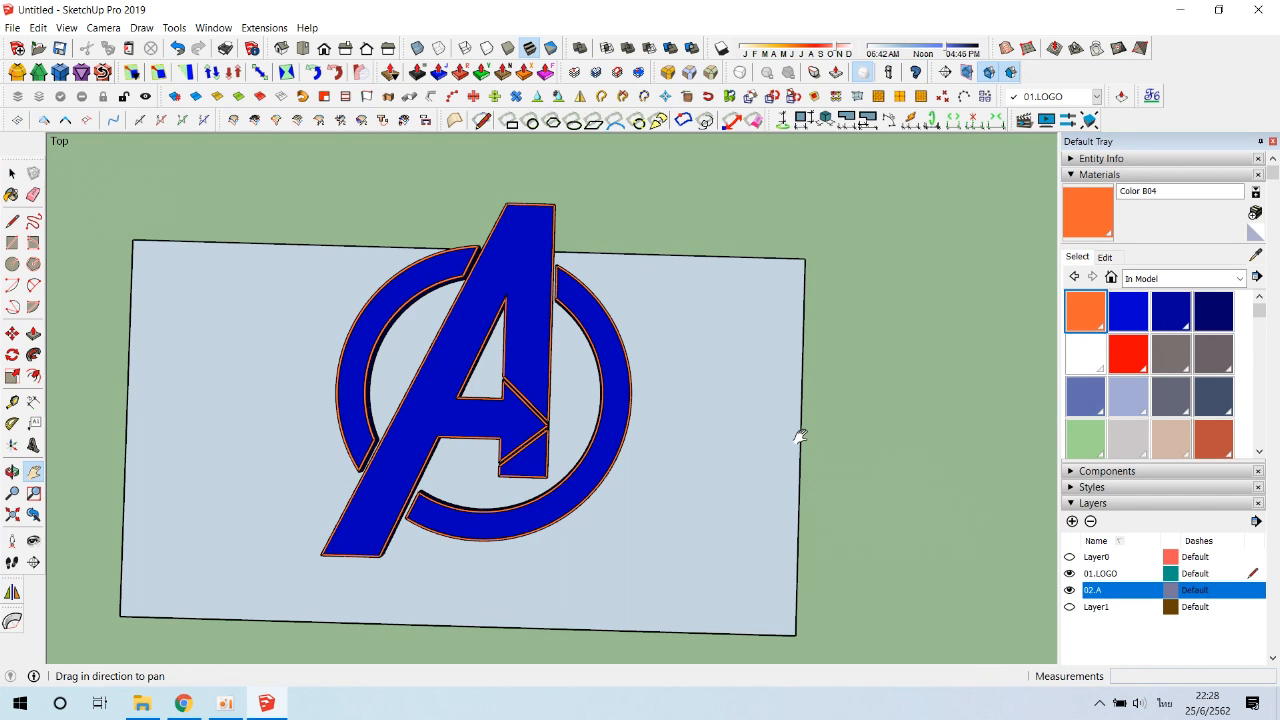
- Delete the large rectangular face behind the logo
drag(840, 508, 712, 477)
key(space)
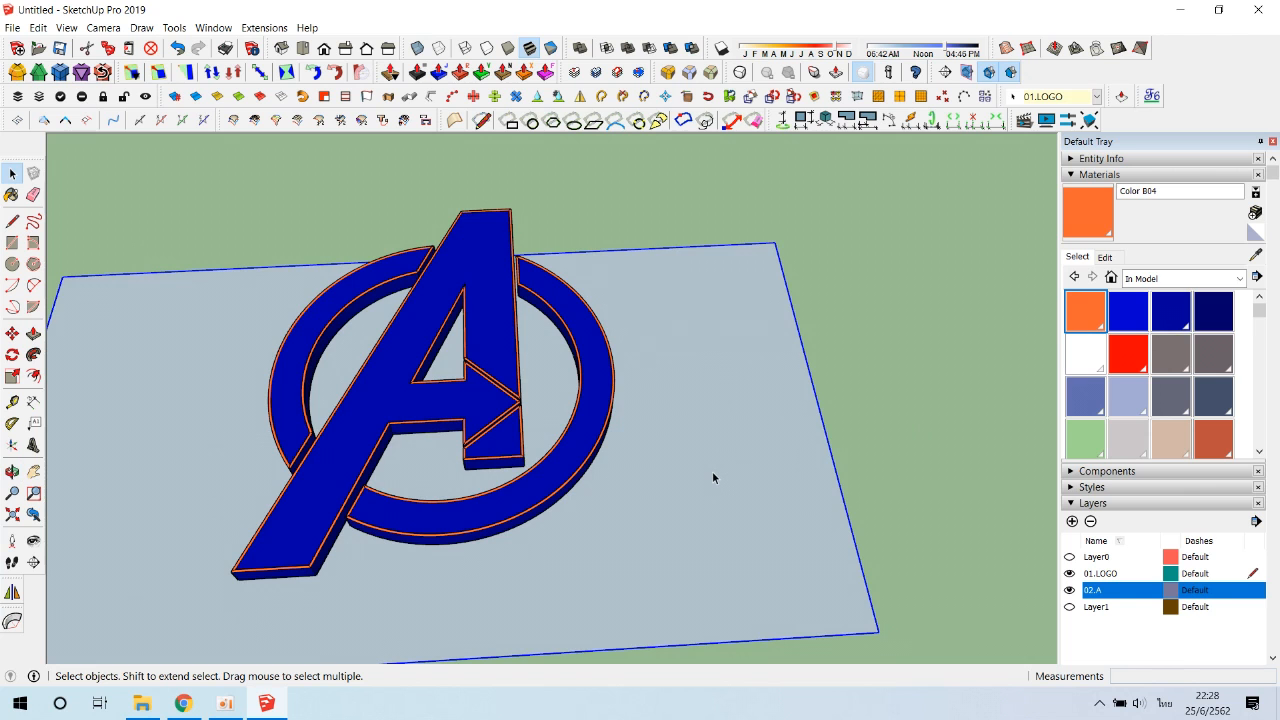
key(Delete)
middle_drag(712, 477, 516, 489)
scroll(478, 333, up, 2)
scroll(486, 336, down, 2)
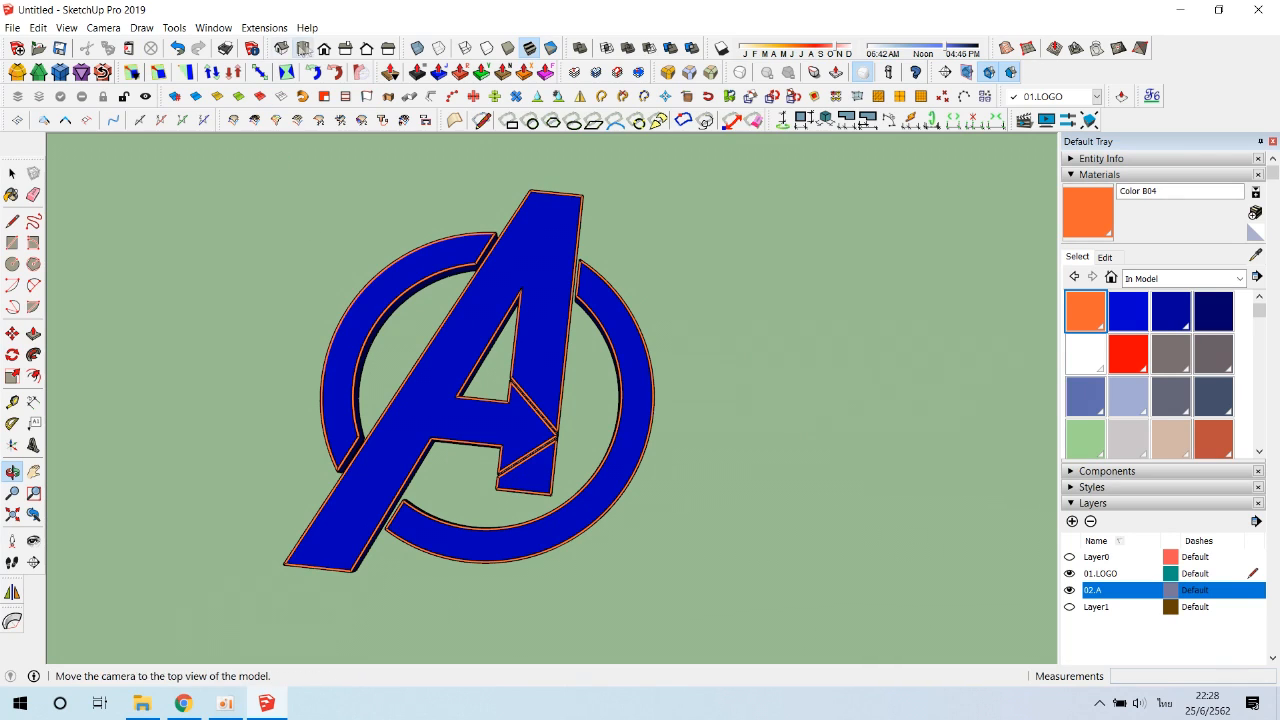
- Select the ring and the letter A and rotate them 90 degrees upright about the A's lower corner
click(303, 48)
drag(470, 227, 222, 405)
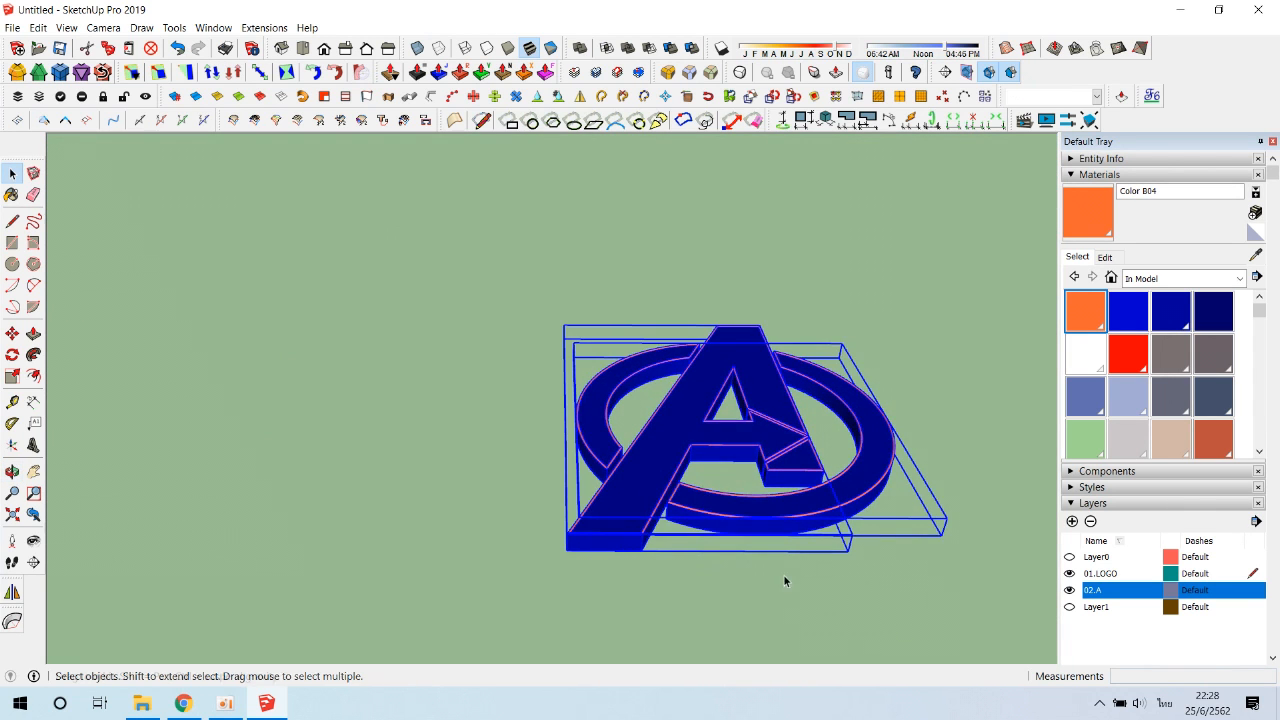
middle_drag(784, 580, 795, 413)
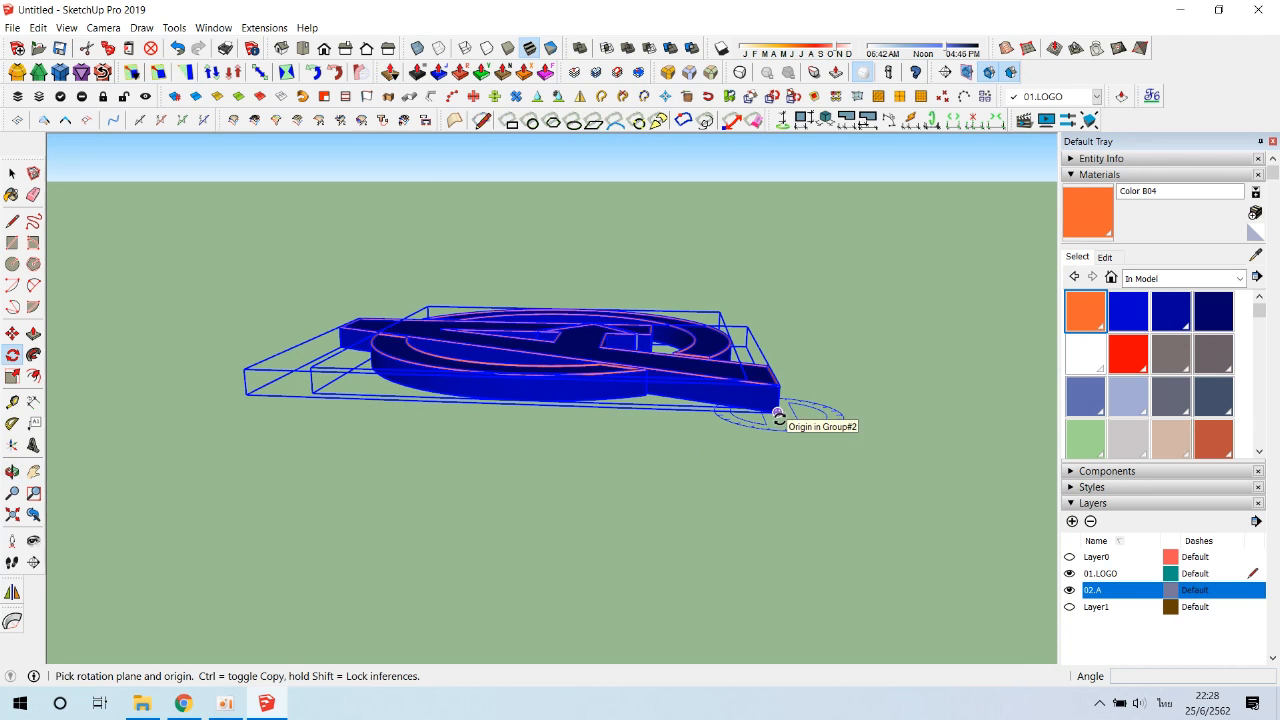
click(558, 413)
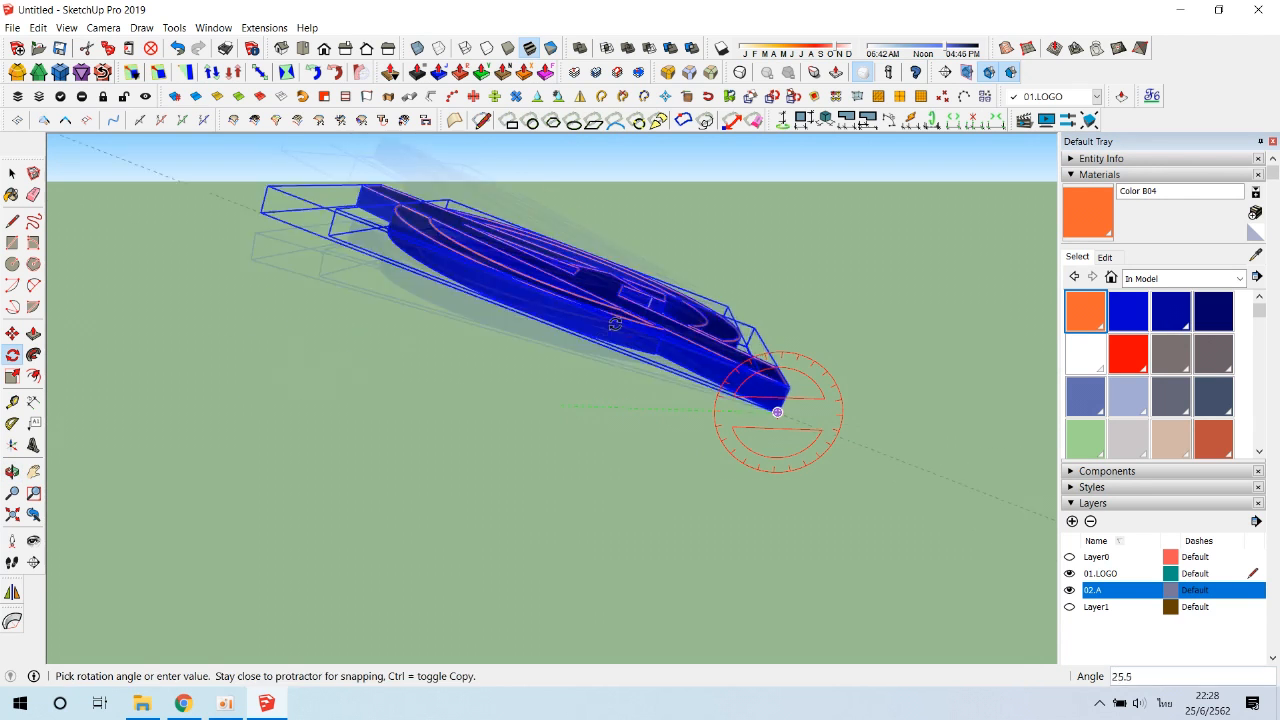
key(Return)
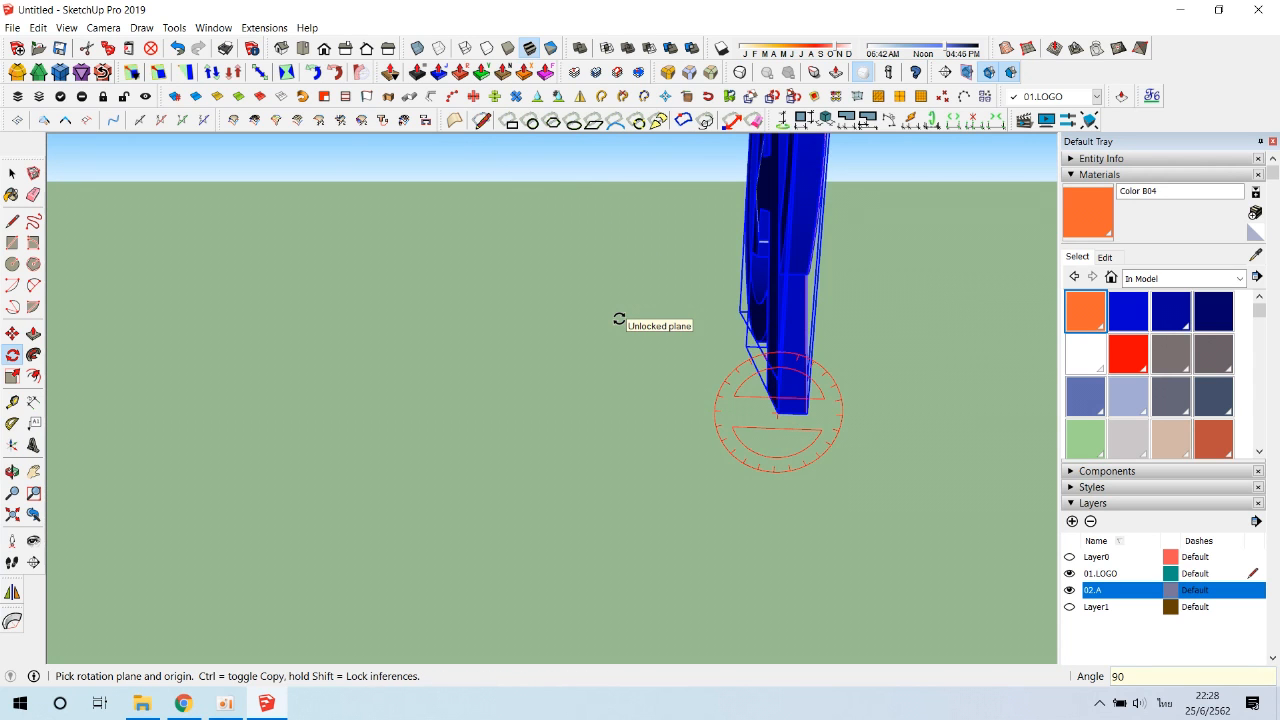
middle_drag(619, 319, 465, 380)
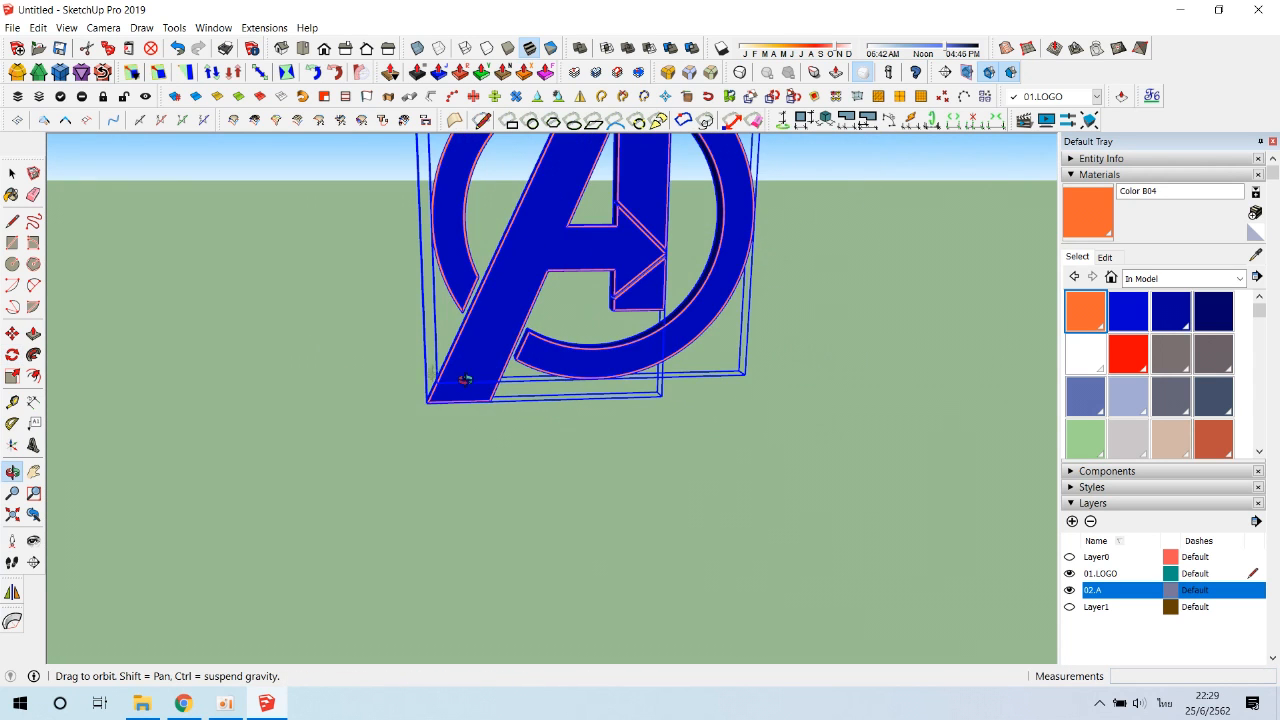
click(631, 451)
- Turn off the sky in the background settings of the Simple Style
scroll(637, 452, down, 2)
key(h)
drag(693, 434, 628, 565)
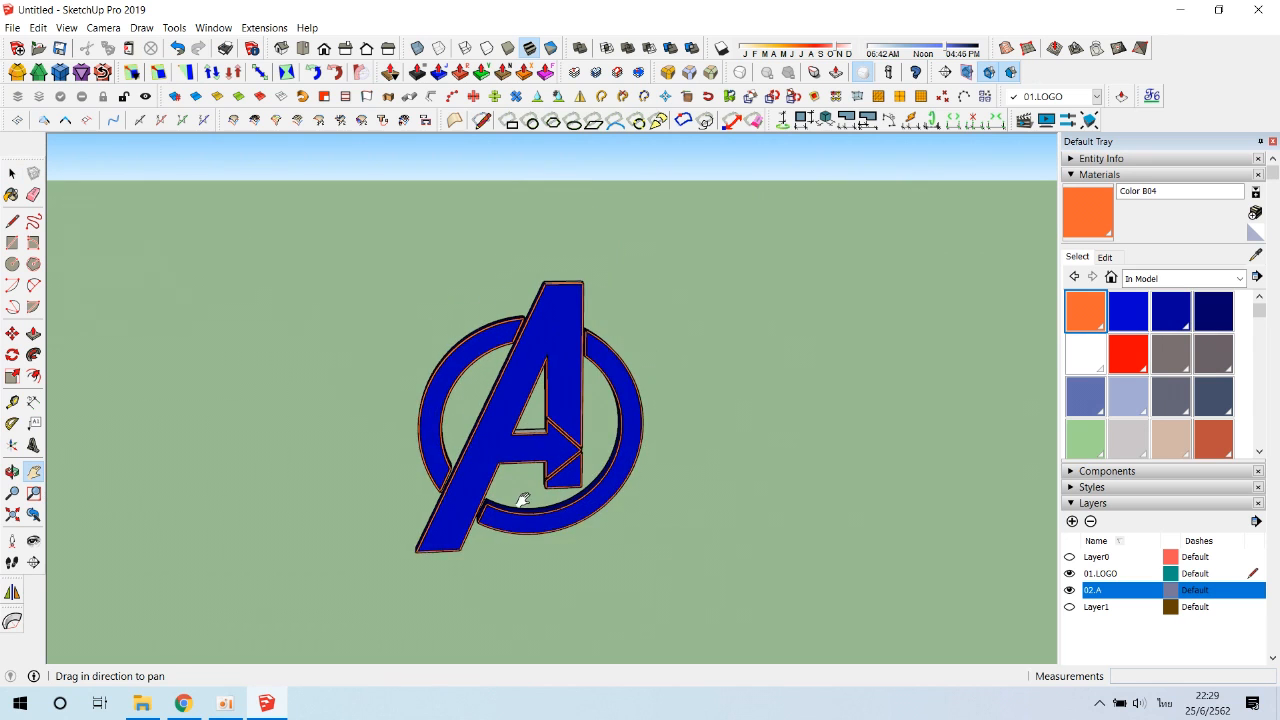
scroll(523, 499, up, 1)
scroll(522, 498, up, 1)
middle_drag(606, 543, 566, 520)
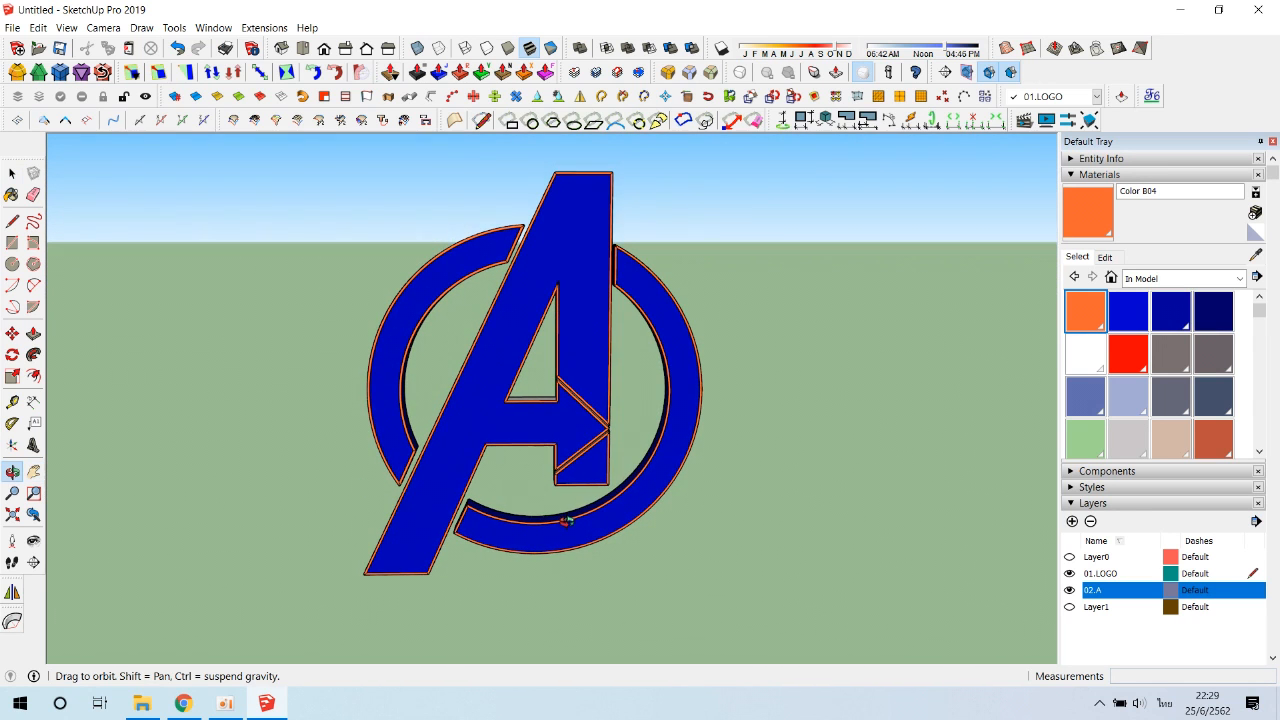
click(1073, 175)
click(1072, 207)
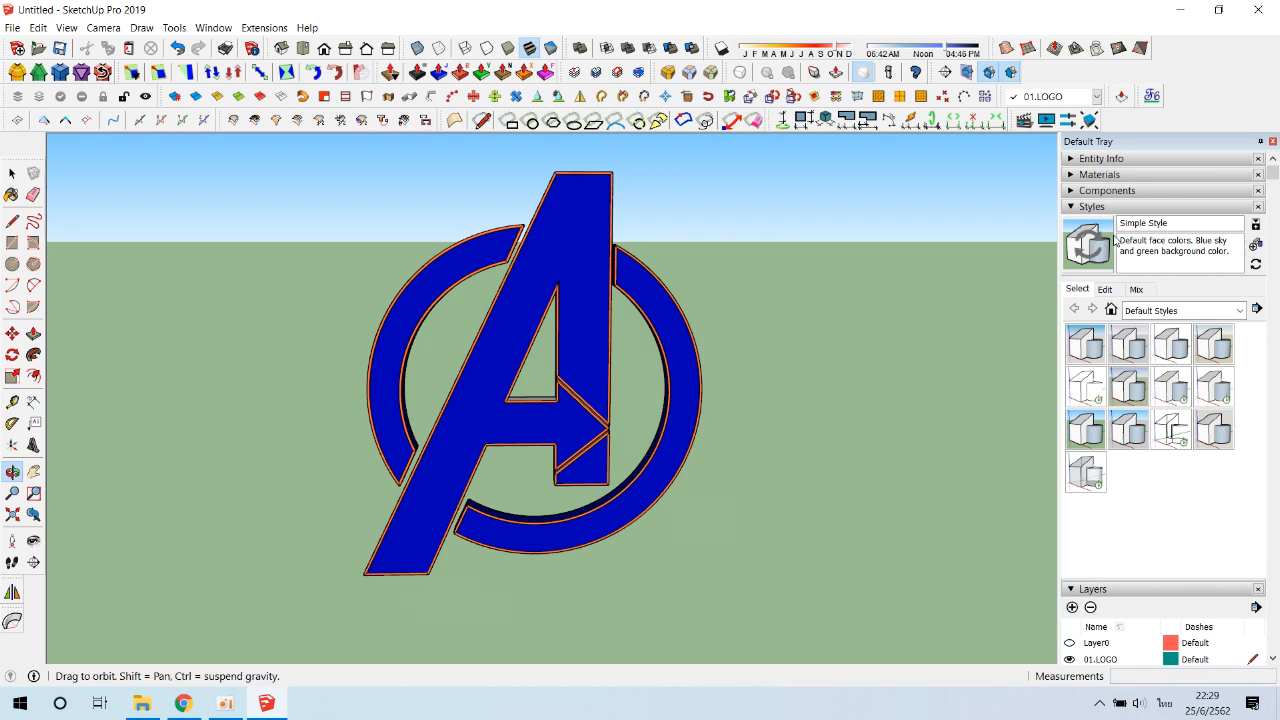
click(1116, 289)
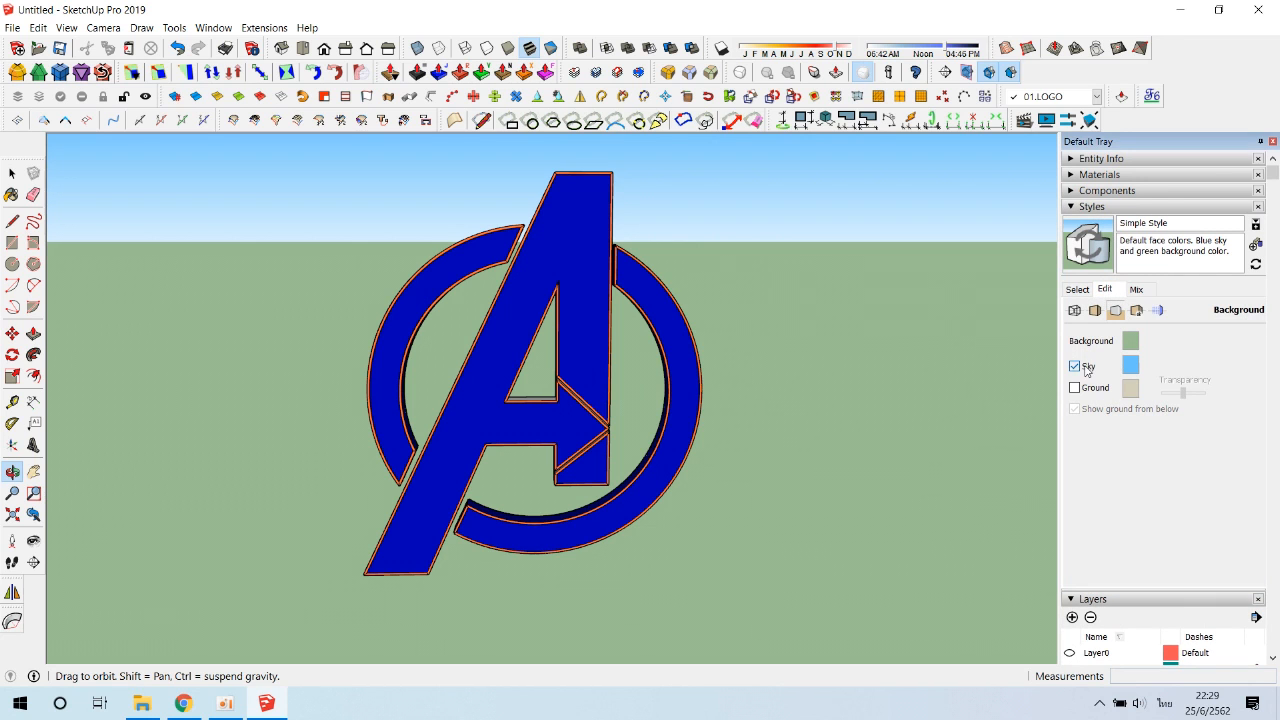
click(1086, 367)
- View the finished upright logo from the front
drag(824, 373, 252, 511)
drag(912, 597, 659, 545)
key(F3)
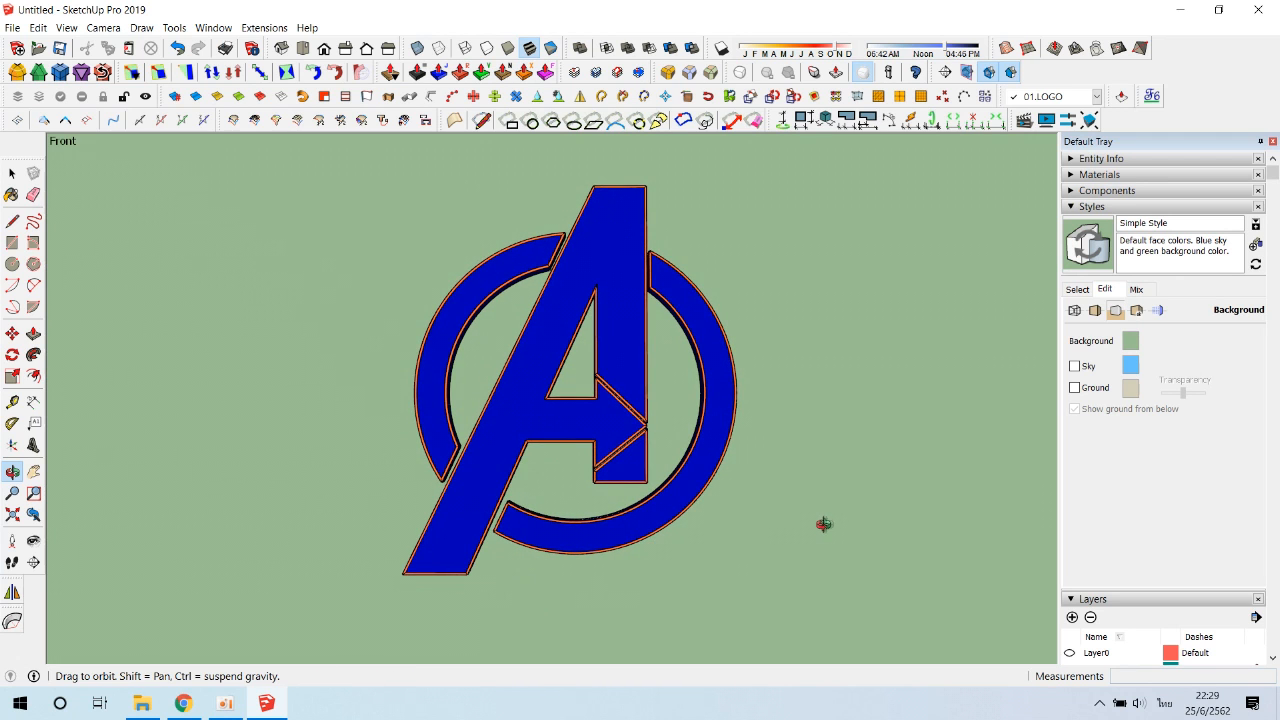
scroll(823, 524, down, 4)
scroll(827, 524, down, 1)
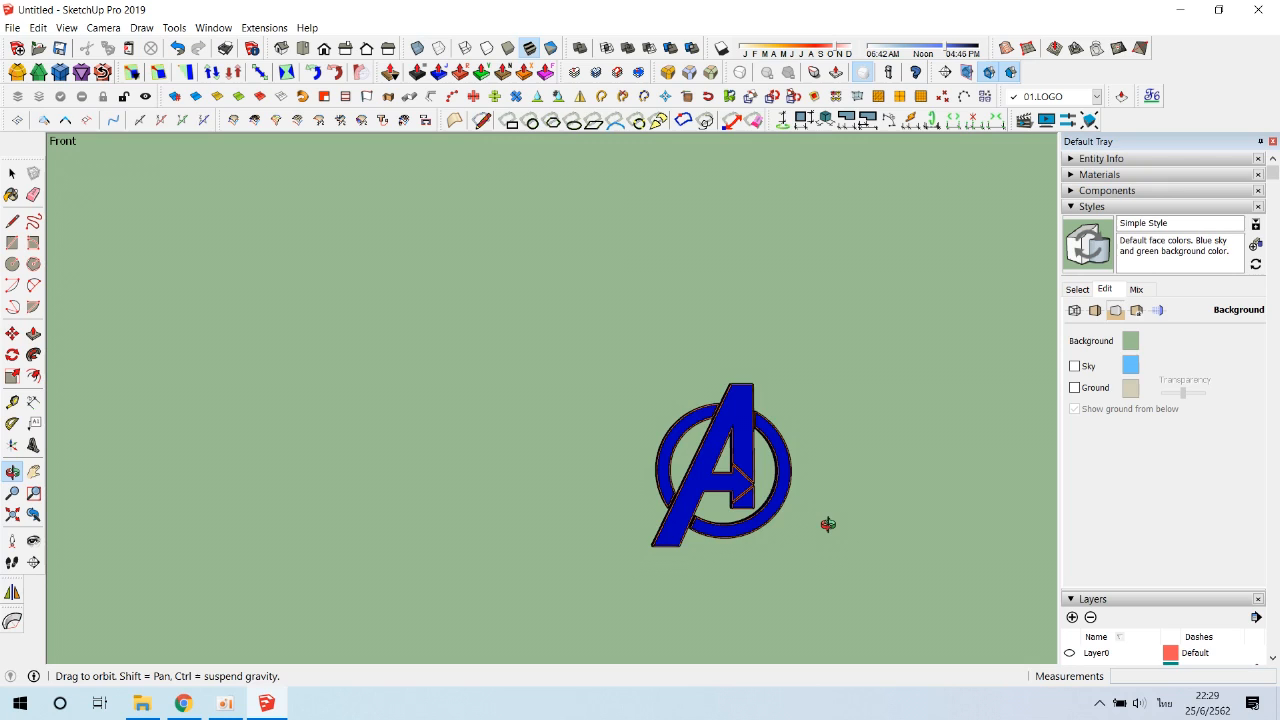